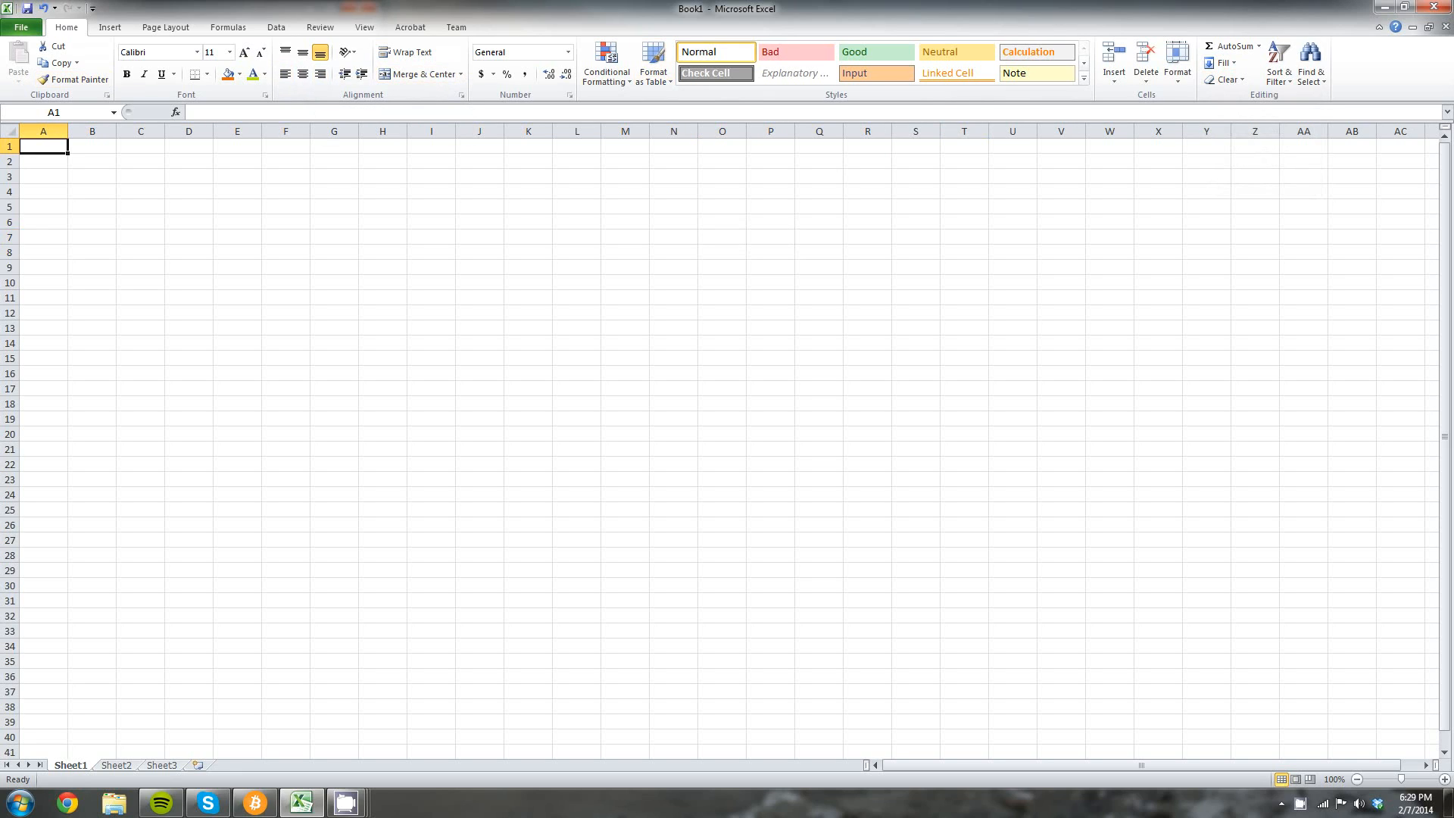
mouse_move(43, 146)
left_mouse_down()
mouse_move(1132, 530)
mouse_move(99, 146)
mouse_move(43, 146)
left_mouse_up()
key("super")
key("Escape")
Look through the ribbon's command sets from Insert through Team, ending back on the Home commands.
left_click(110, 27)
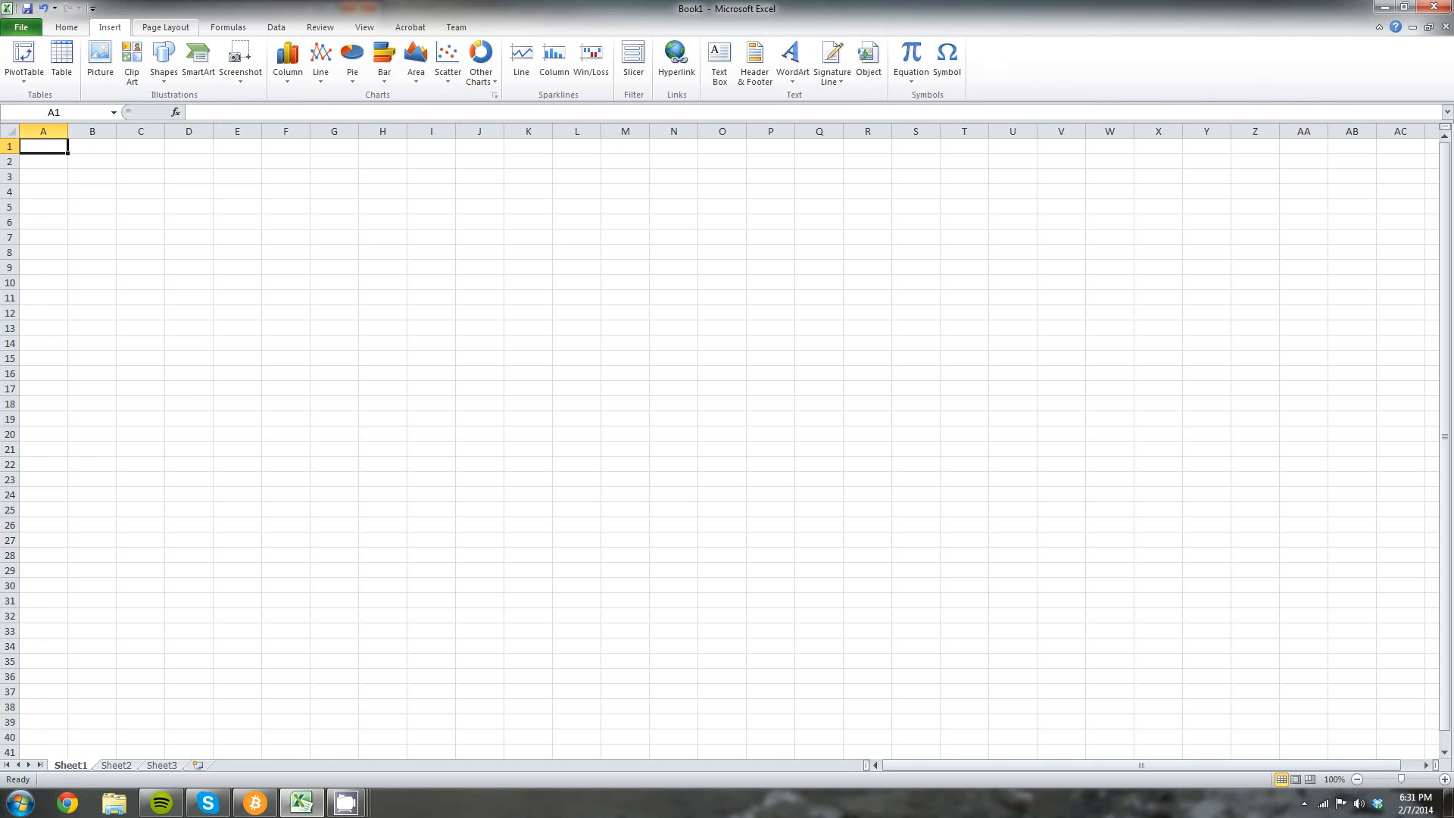
left_click(166, 27)
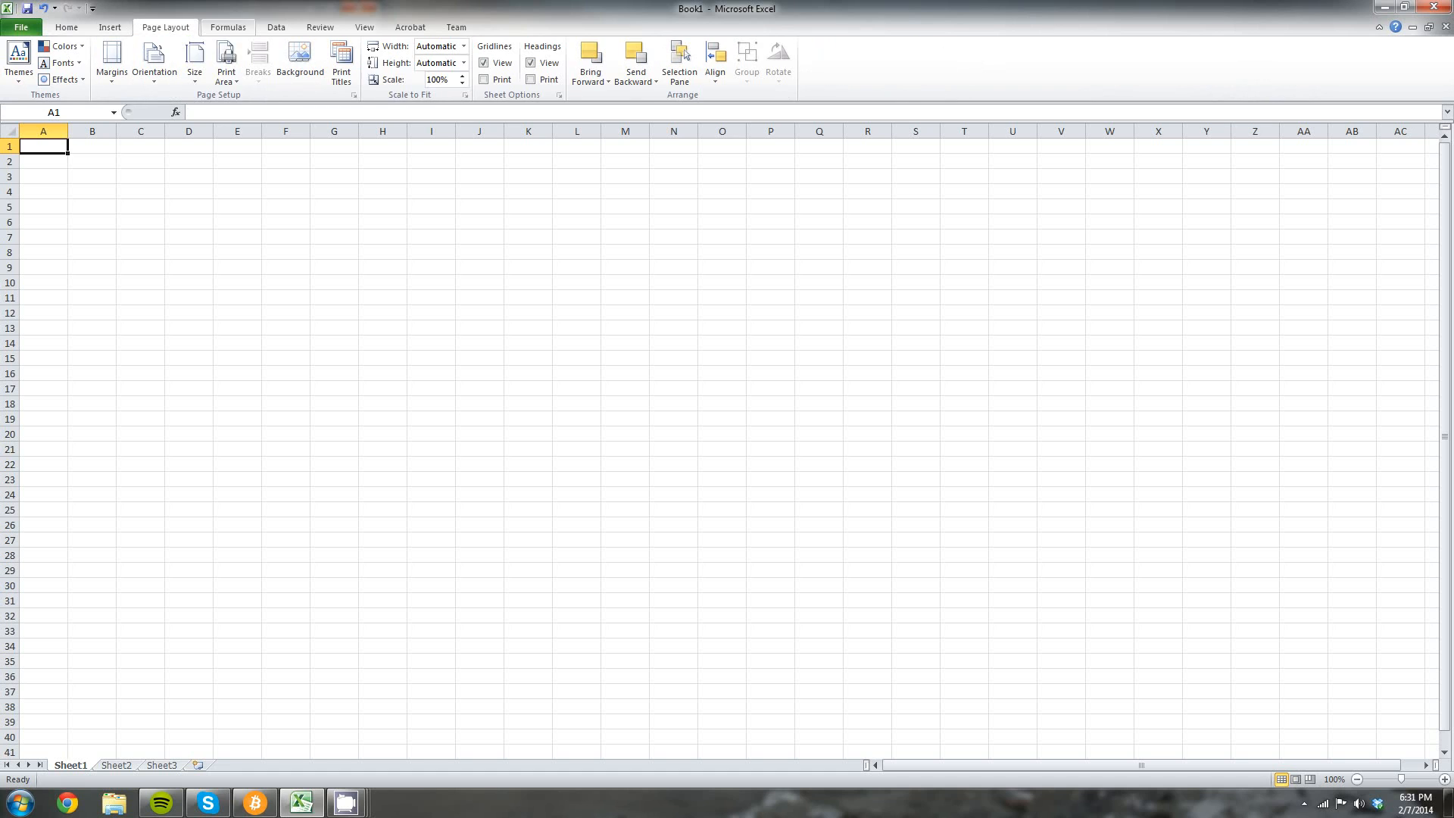
left_click(228, 28)
left_click(276, 27)
scroll(321, 27, "down", 4)
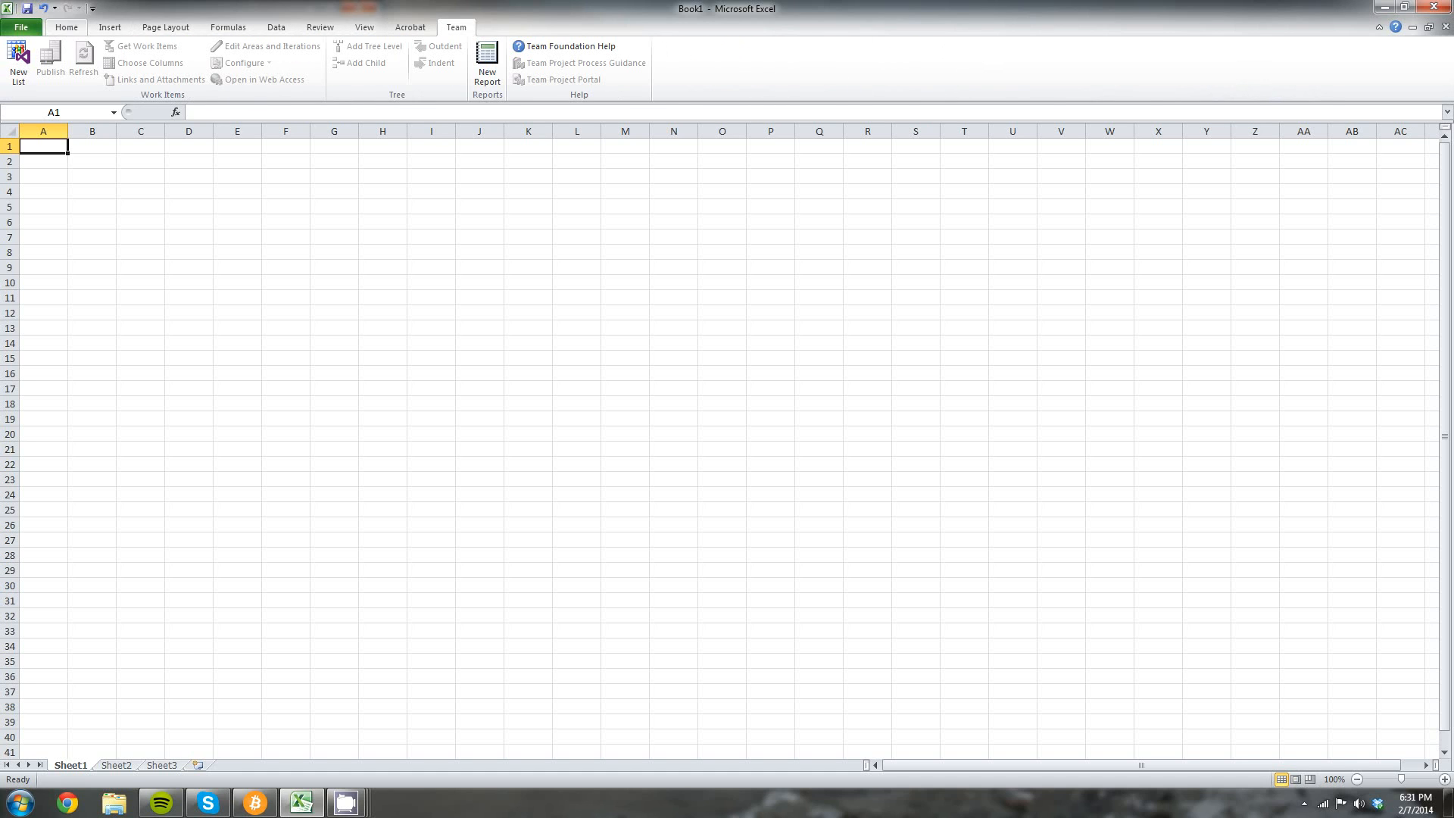
left_click(66, 27)
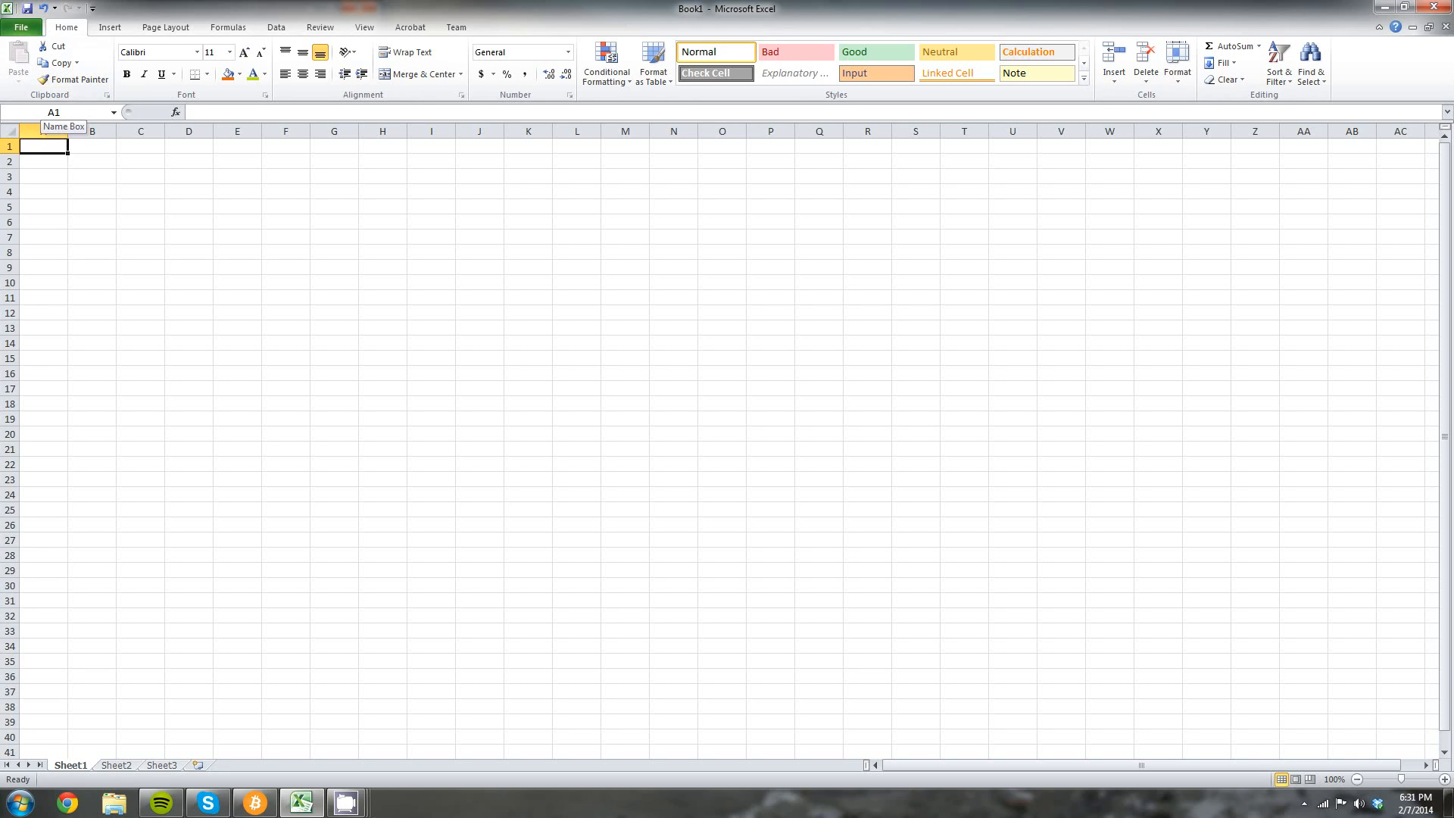
Examine how the cell reference and formula entry areas relate to cells A1 and C4, ending with A1 selected.
left_click(53, 112)
key("Escape")
key("F2")
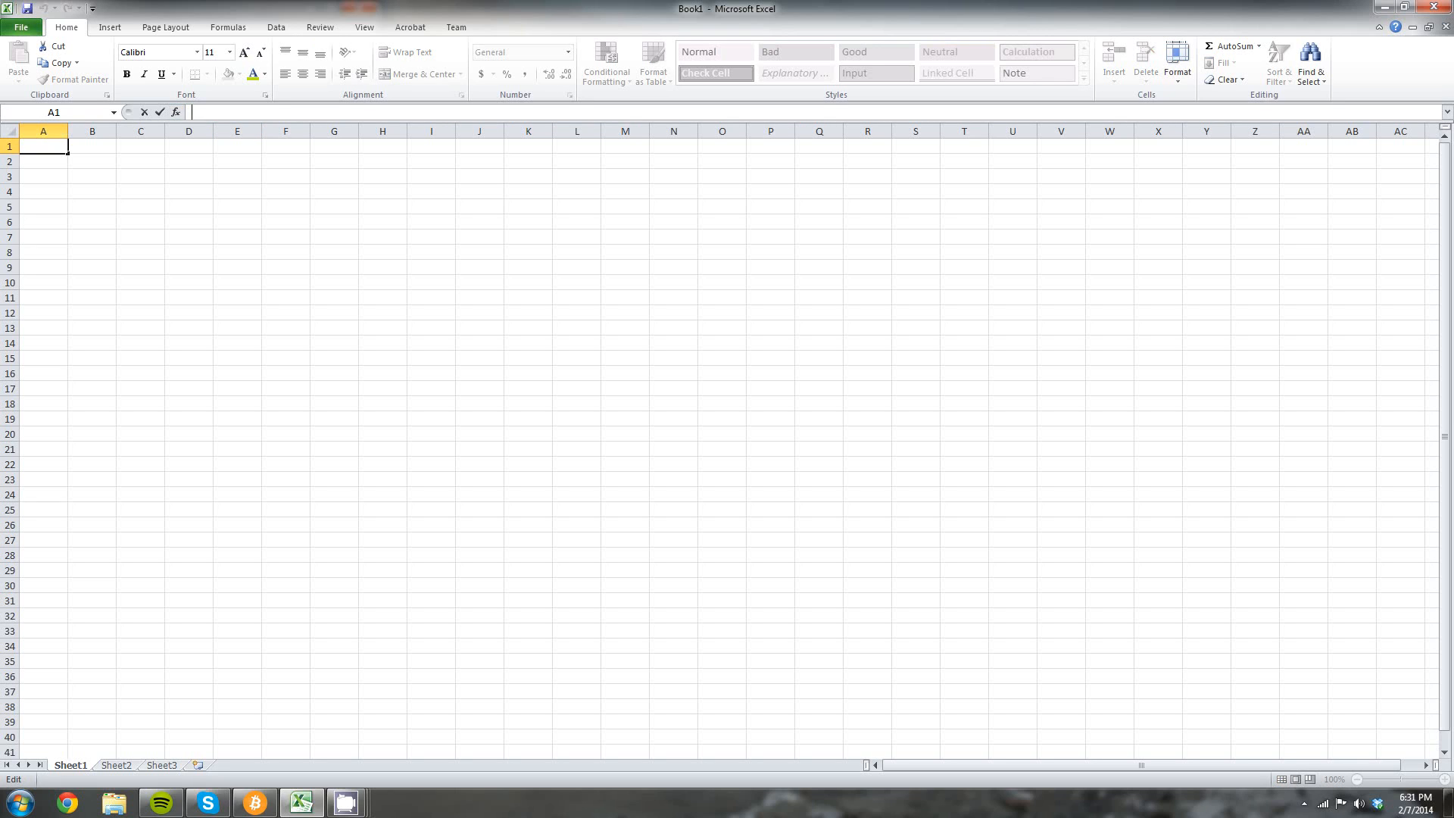
left_click(140, 192)
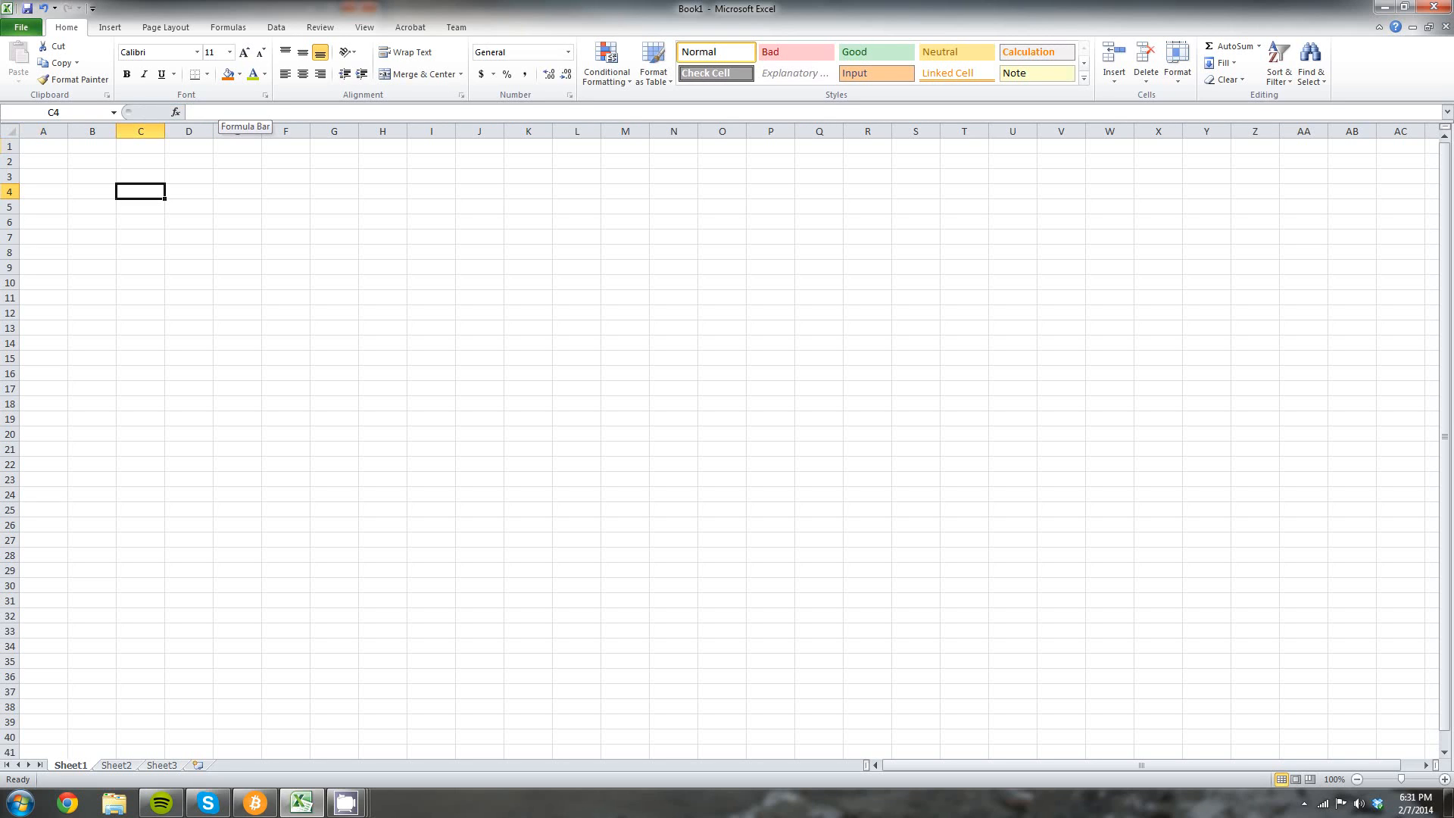
left_click(238, 112)
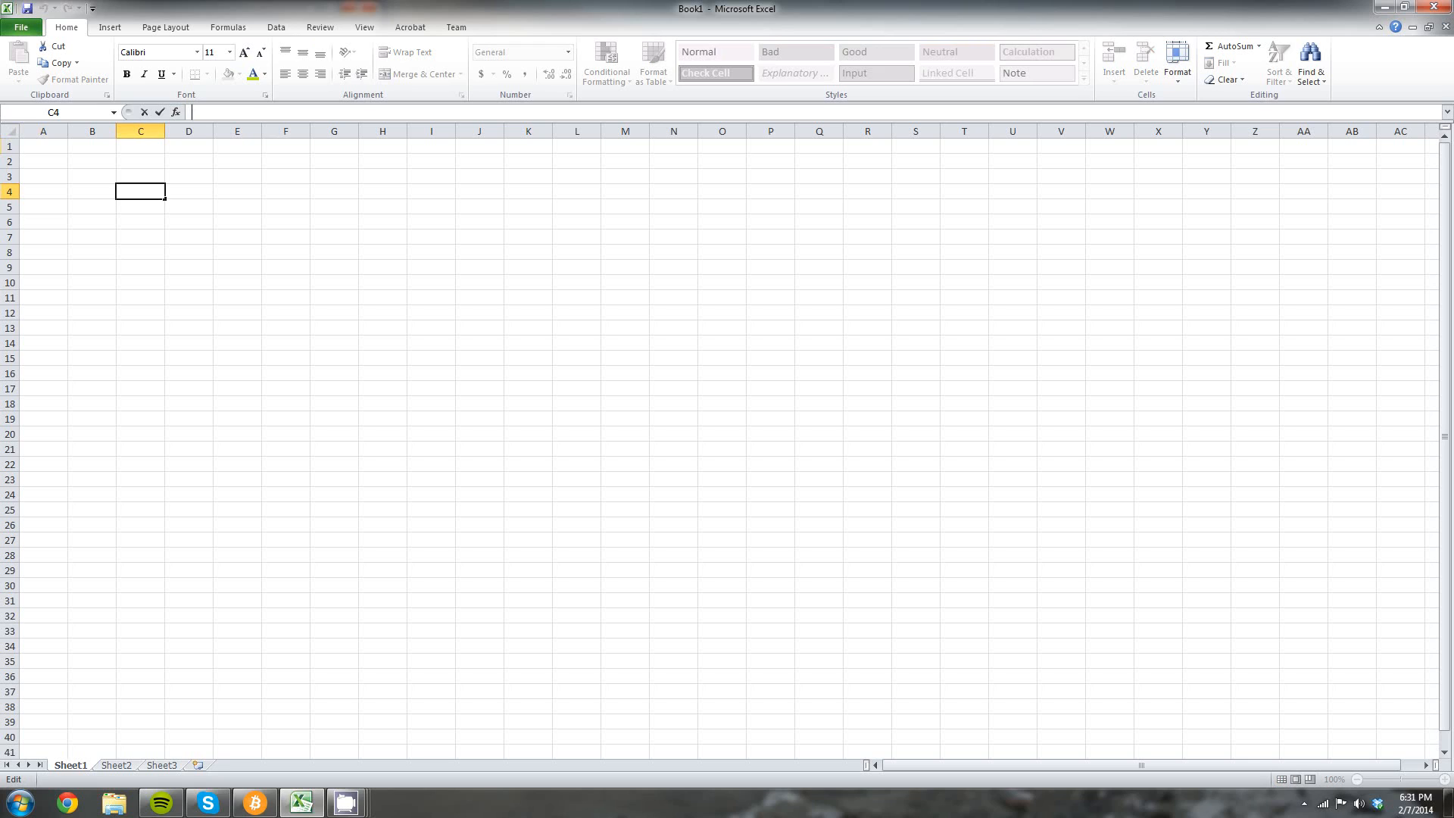
left_click(43, 146)
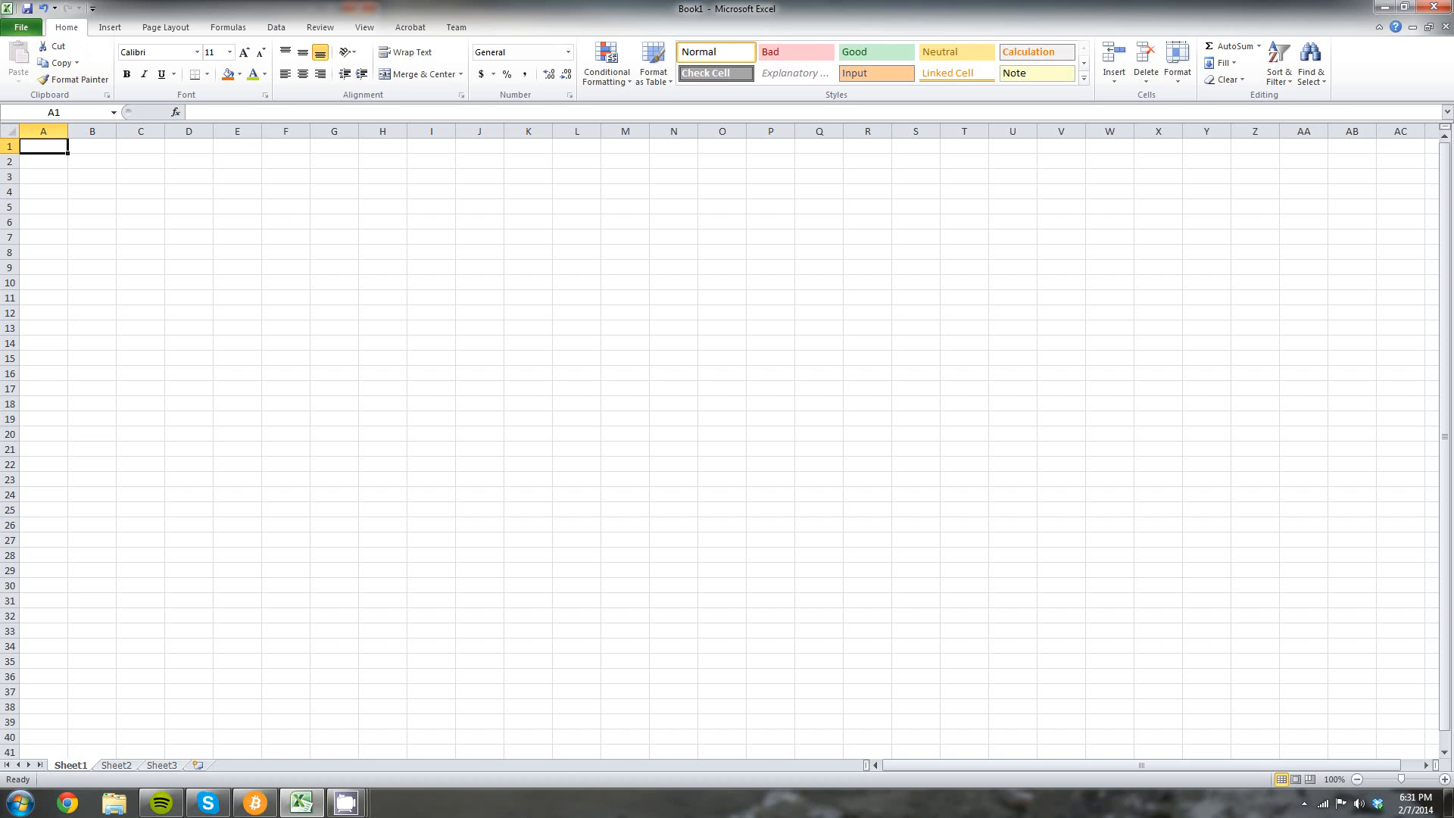
Travel along row 1 from cell A1 past column DH to examine how the column lettering continues.
mouse_move(44, 146)
left_mouse_down()
mouse_move(485, 207)
mouse_move(1363, 176)
mouse_move(43, 146)
left_mouse_up()
key("Right")
key("Right")
key("Right")
key("Right")
key("Right")
key("Right")
key("Right")
key("Right")
key("Right")
key("Right")
key("Right")
key("Right")
key("Right")
key("Right")
key("Right")
key("Right")
key("Right")
key("Right")
key("Right")
key("Right")
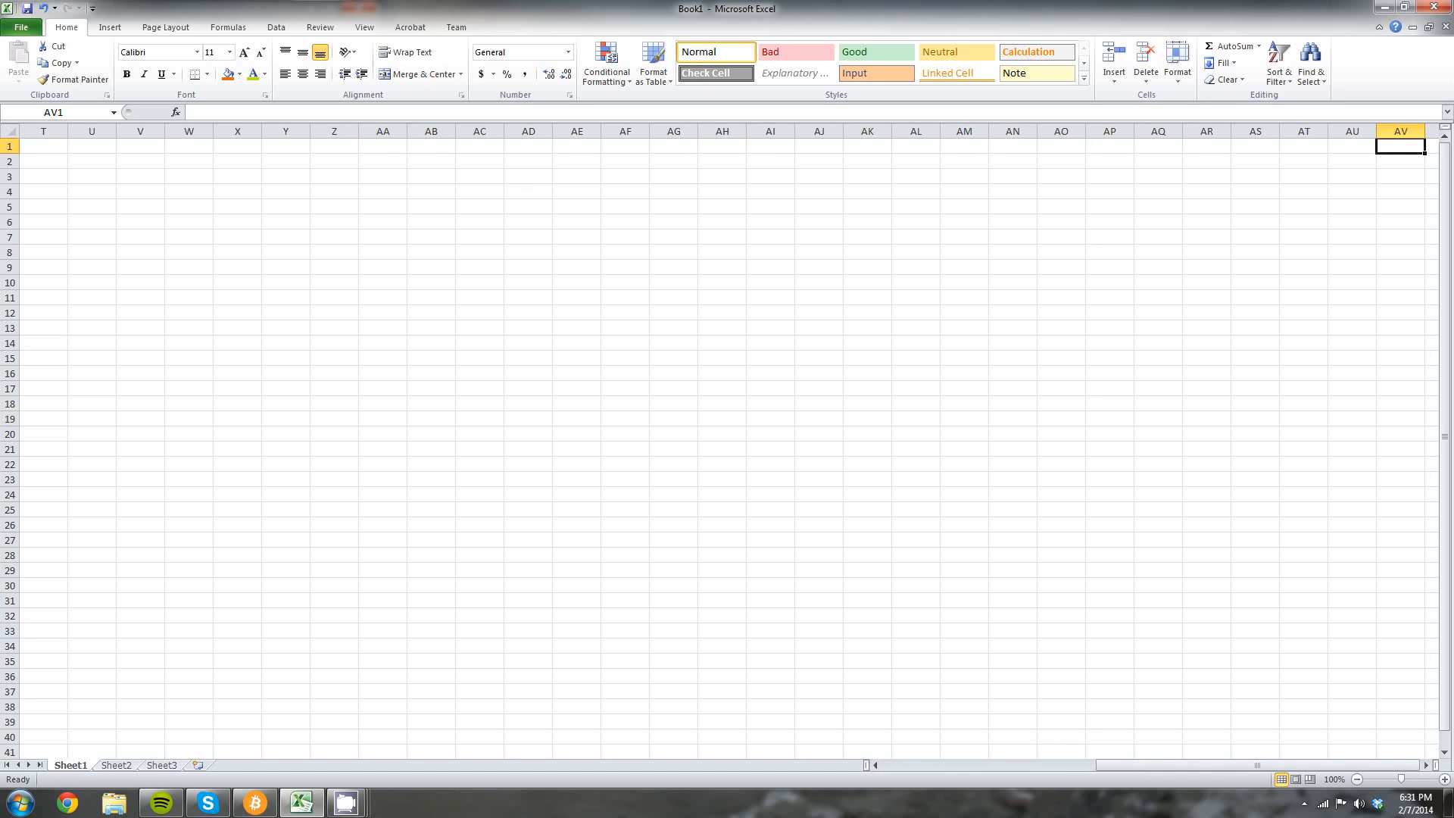
key("Right")
key("Right")
key("Right")
key("Right")
key("Right")
key("Right")
key("Right")
key("Right")
key("Right")
key("Right")
key("Right")
key("Right")
key("Right")
key("Right")
key("Right")
key("Right")
key("Right")
key("Right")
key("Right")
key("Right")
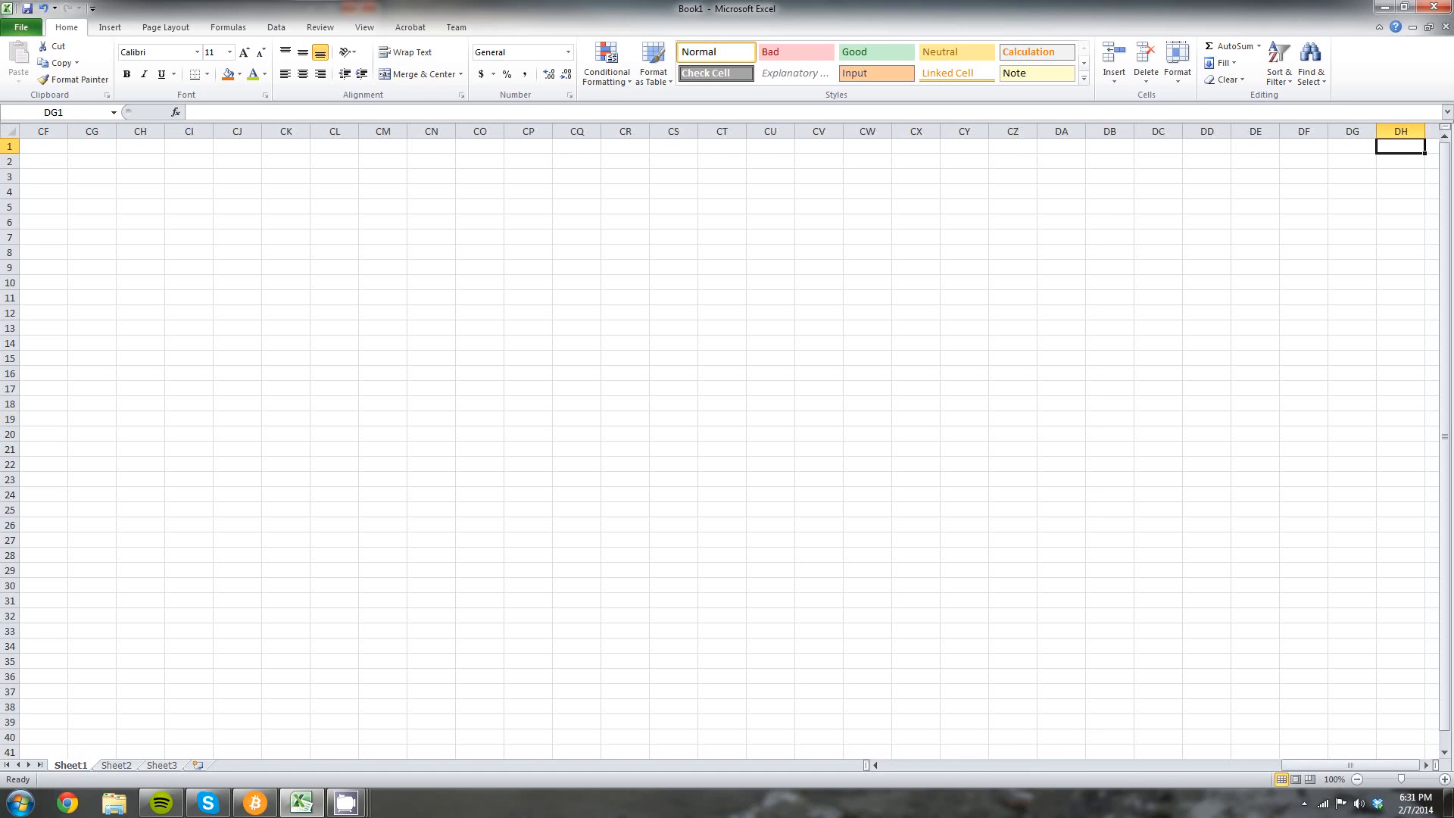
key("Right")
key("Right")
key("Right")
key("Right")
key("Right")
key("Right")
key("Right")
key("Right")
key("Right")
key("Right")
key("Right")
Travel back along row 1 to cell A1.
key("Left")
key("Left")
key("Left")
key("Left")
key("Left")
key("Left")
key("Left")
key("Left")
key("Left")
key("Left")
key("Left")
key("Left")
key("Left")
key("Left")
key("Left")
key("Left")
key("Left")
key("Left")
key("Left")
key("Left")
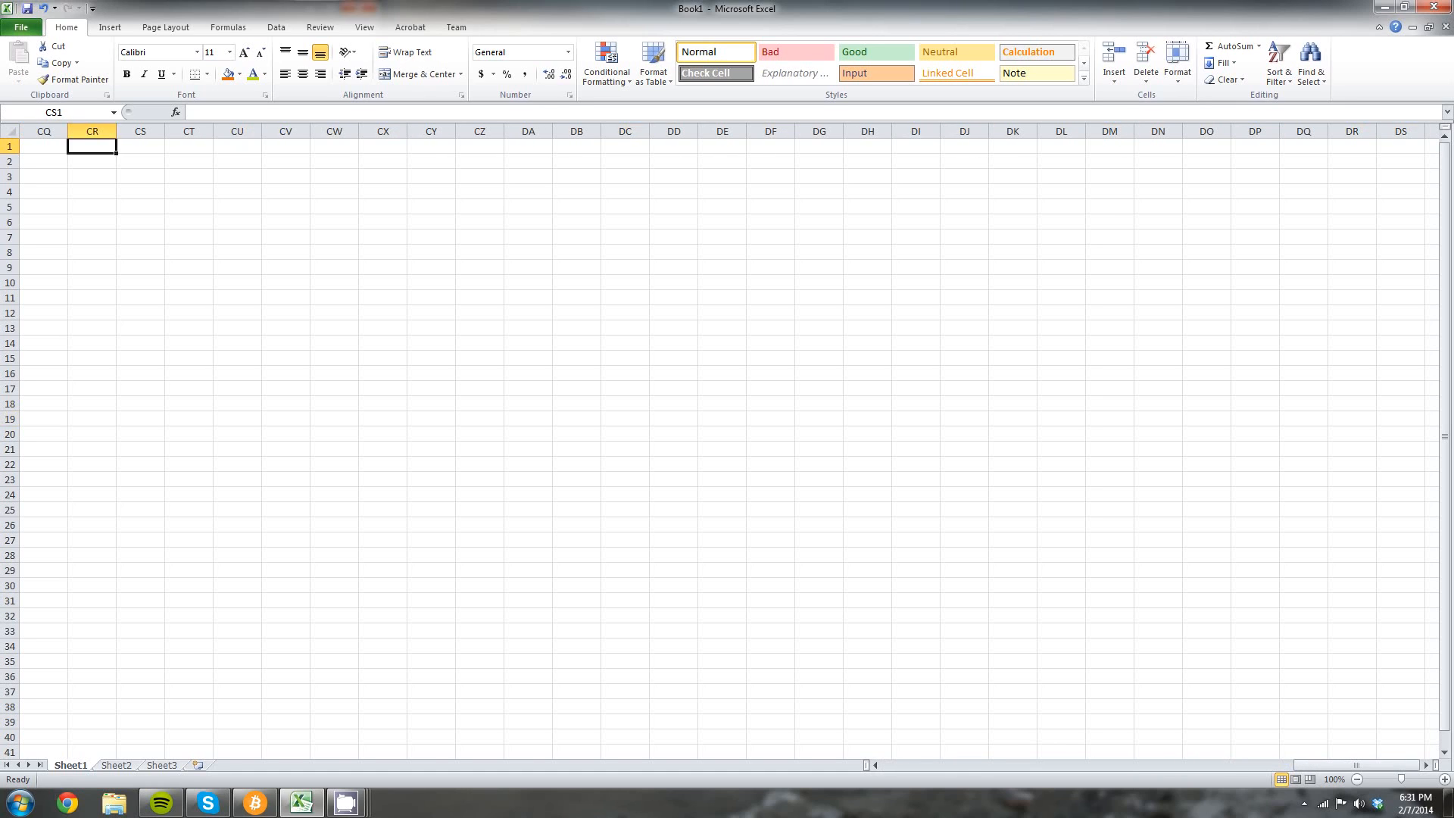
key("Left")
key("Left")
key("Left")
key("Left")
key("Left")
key("Left")
key("Left")
key("Left")
key("Left")
key("Left")
key("Left")
key("Left")
key("Left")
key("Left")
key("Left")
key("Left")
key("Left")
key("Left")
key("Left")
key("Left")
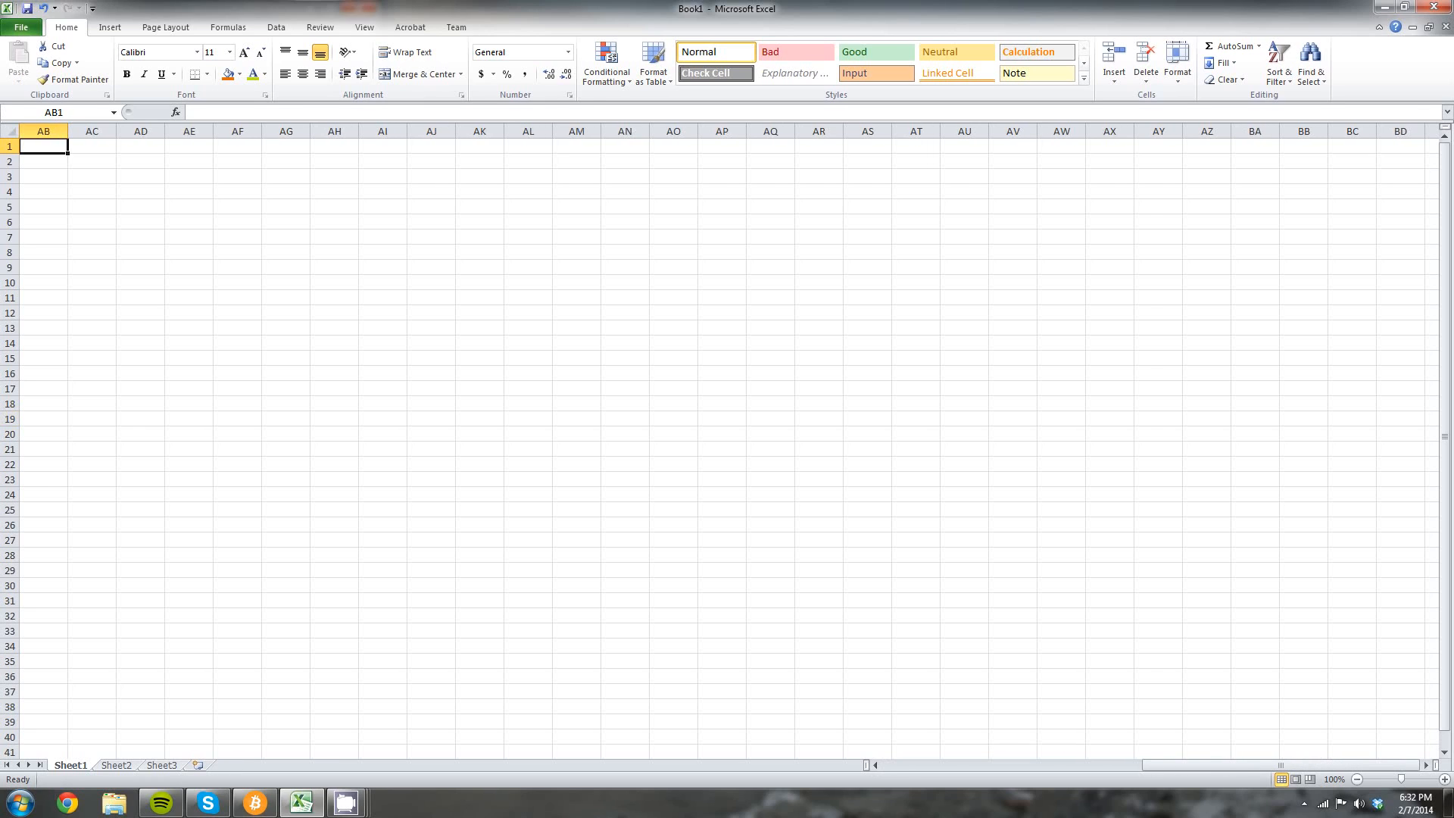
key("Left")
key("Left")
key("Left")
key("Left")
key("Left")
key("Left")
key("Left")
key("Left")
key("Left")
key("Left")
key("Left")
key("Left")
key("Left")
key("Left")
key("Left")
key("Left")
key("Left")
key("Left")
key("Left")
key("Left")
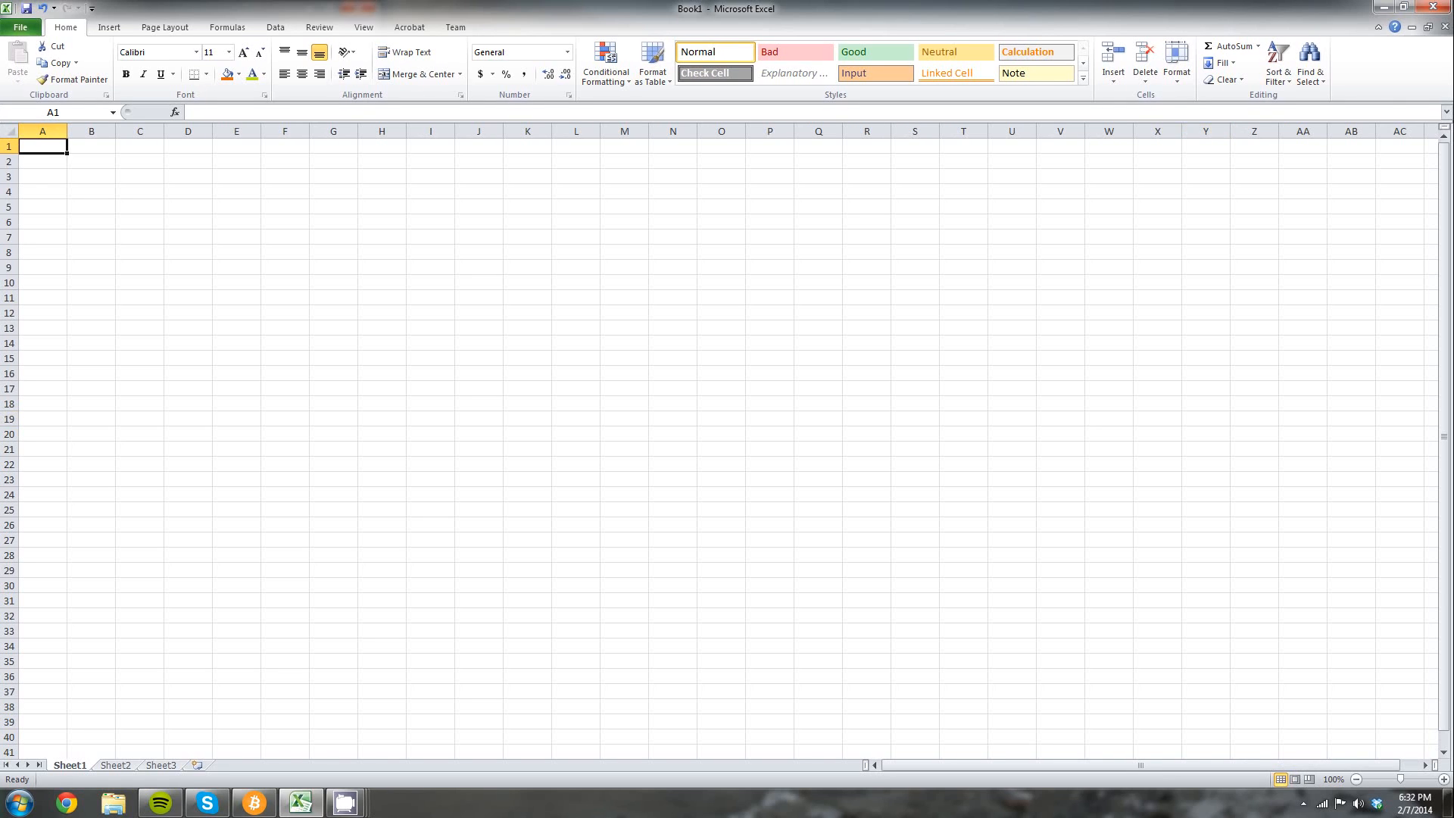
Travel down column A to row 1682 to examine how far the numbered rows extend.
key("Page_Down")
key("Page_Down")
key("Page_Down")
key("Page_Down")
key("Page_Down")
key("Page_Down")
key("Page_Down")
key("Page_Down")
key("Page_Down")
key("Page_Down")
key("Page_Down")
key("Page_Down")
key("Page_Down")
key("Page_Down")
key("Page_Down")
key("Page_Down")
key("Page_Down")
key("Page_Down")
key("Page_Down")
key("Page_Down")
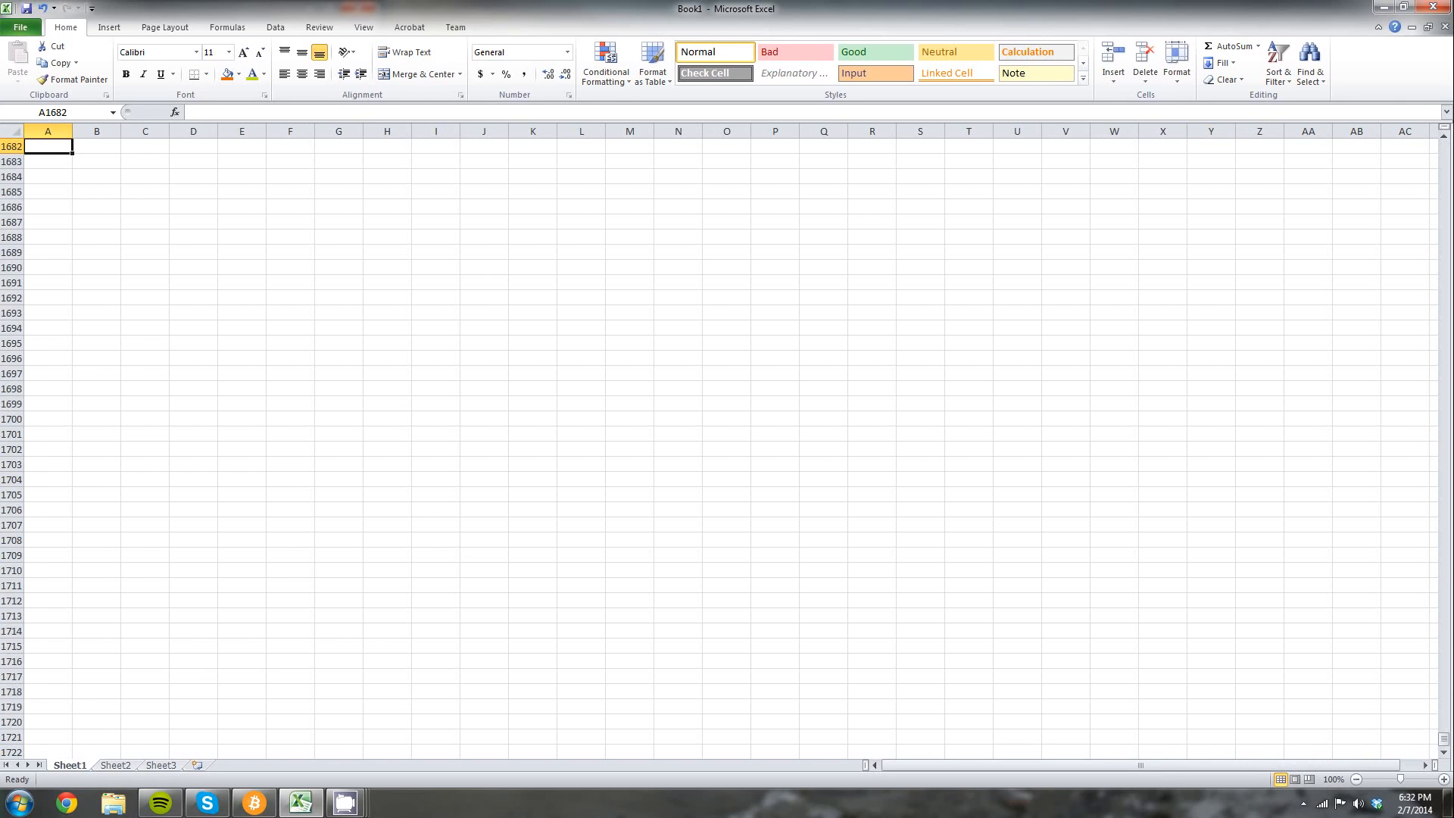
Travel further down column A from row 1682 to row 12916 to examine how the row numbering continues.
key("Page_Down")
key("Page_Down")
key("Page_Down")
key("Page_Down")
key("Page_Down")
key("Page_Down")
key("Page_Down")
key("Page_Down")
key("Page_Down")
key("Page_Down")
key("Page_Down")
key("Page_Down")
key("Page_Down")
key("Page_Down")
key("Page_Down")
key("Page_Down")
key("Page_Down")
key("Page_Down")
key("Page_Down")
key("Page_Down")
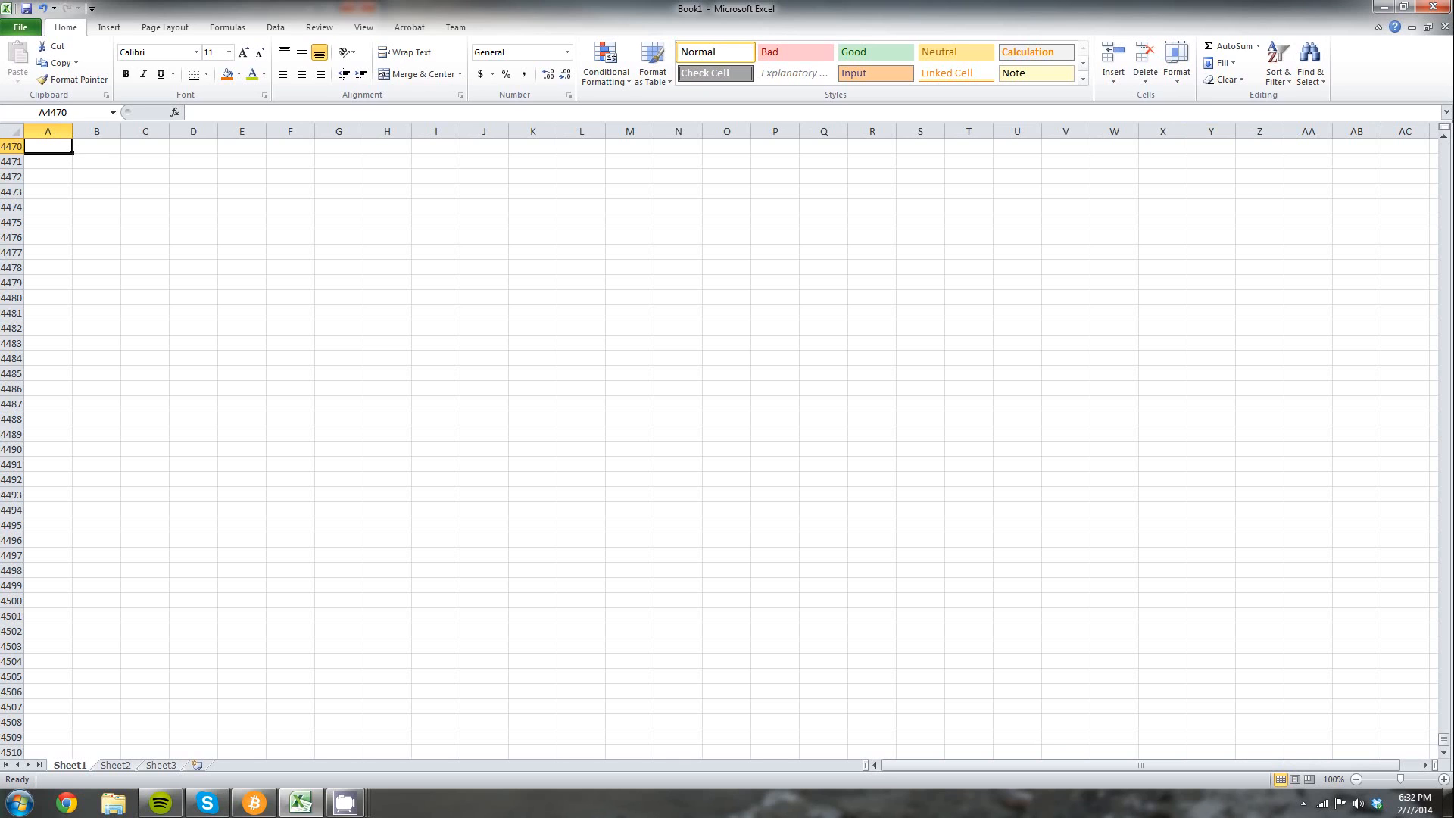
key("Page_Down")
key("Page_Down")
key("Page_Down")
key("Page_Down")
key("Page_Down")
key("Page_Down")
key("Page_Down")
key("Page_Down")
key("Page_Down")
key("Page_Down")
key("Page_Down")
key("Page_Down")
key("Page_Down")
key("Page_Down")
key("Page_Down")
key("Page_Down")
key("Page_Down")
key("Page_Down")
key("Page_Down")
key("Page_Down")
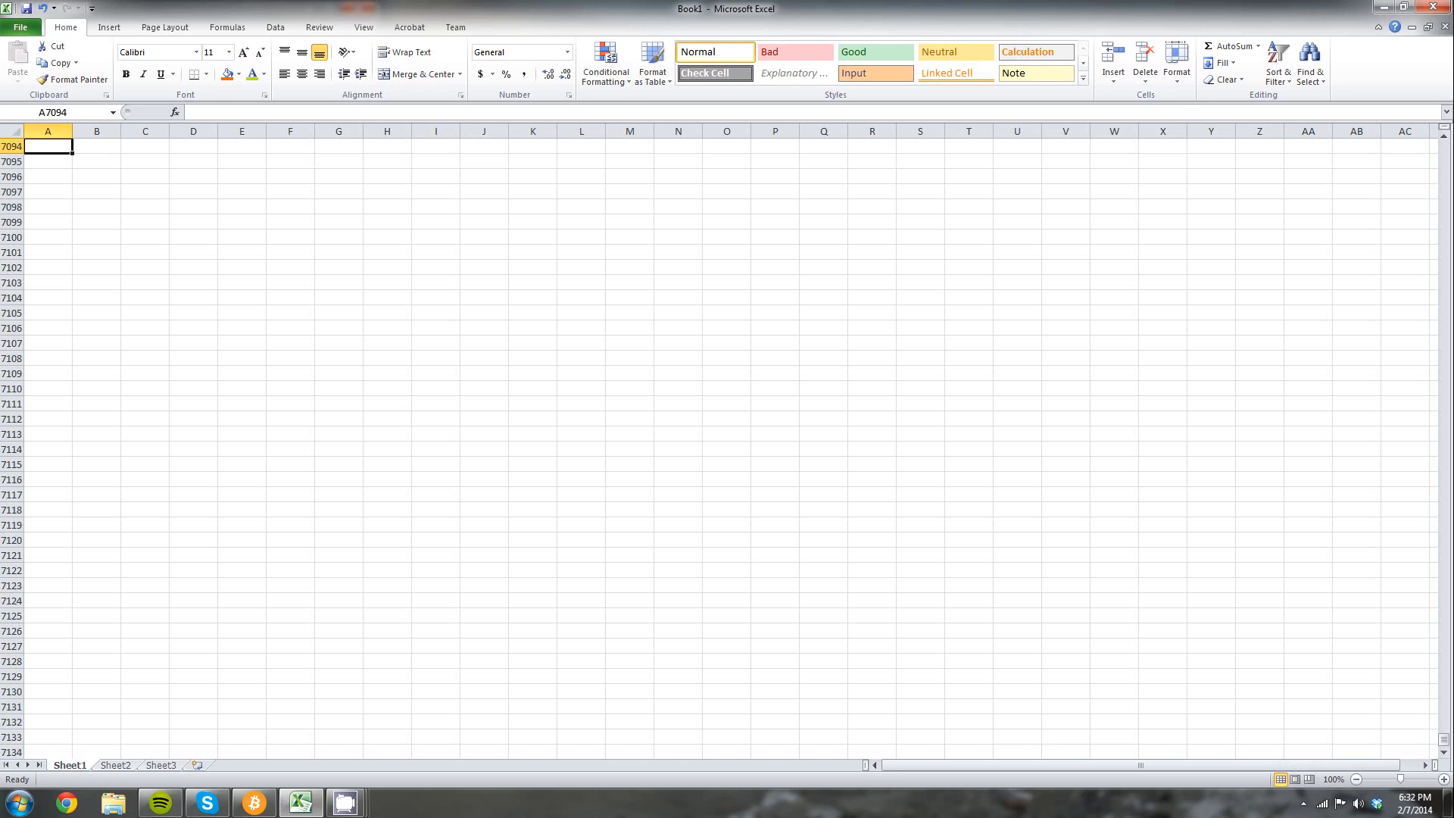
key("Page_Down")
key("Page_Down")
key("Page_Down")
key("Page_Down")
key("Page_Down")
key("Page_Down")
key("Page_Down")
key("Page_Down")
key("Page_Down")
key("Page_Down")
key("Page_Down")
key("Page_Down")
key("Page_Down")
key("Page_Down")
key("Page_Down")
key("Page_Down")
key("Page_Down")
key("Page_Down")
key("Page_Down")
key("Page_Down")
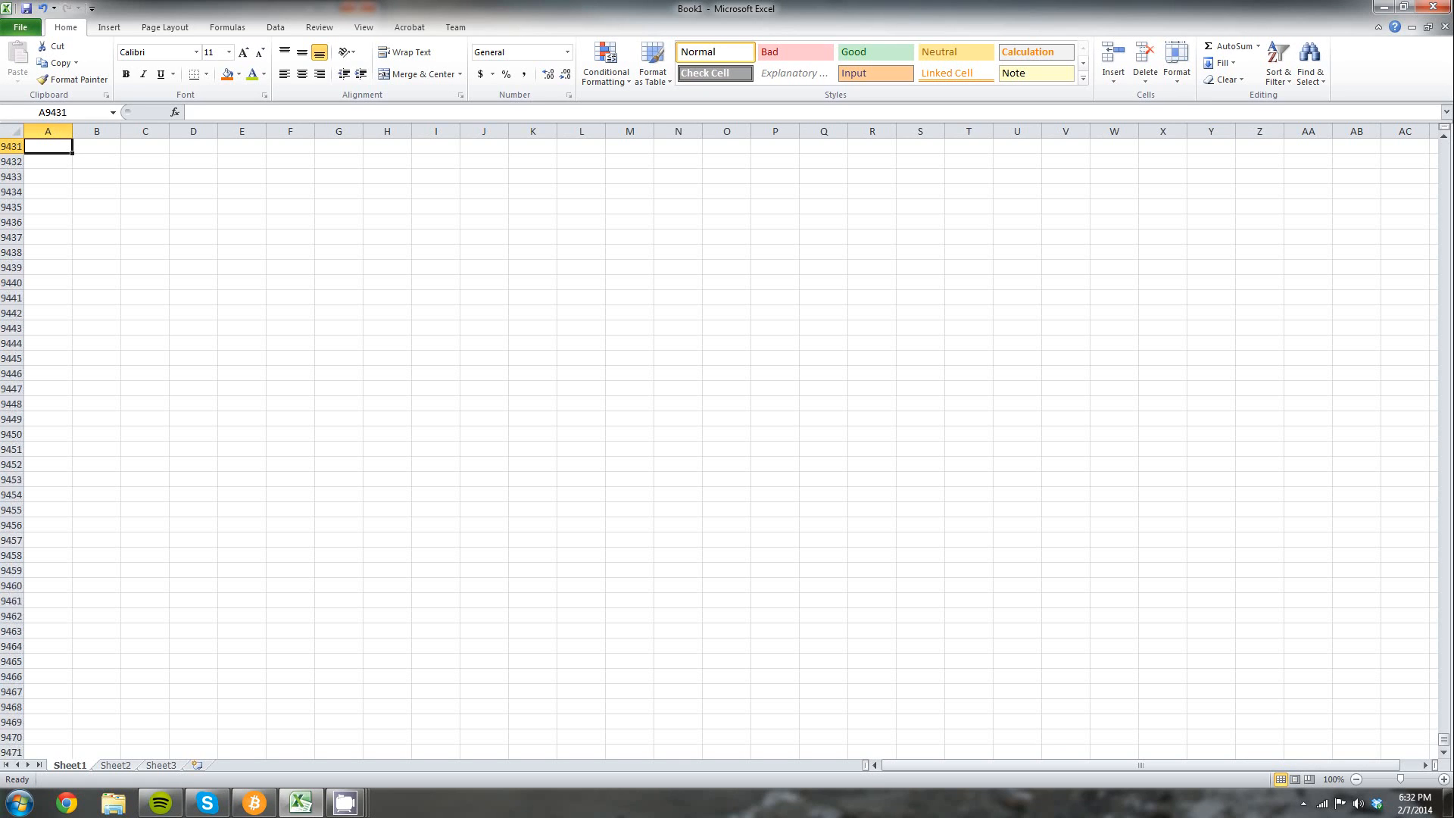
key("Page_Down")
key("Page_Down")
key("Page_Down")
key("Page_Down")
key("Page_Down")
key("Page_Down")
key("Page_Down")
key("Page_Down")
key("Page_Down")
key("Page_Down")
key("Page_Down")
key("Page_Down")
key("Page_Down")
key("Page_Down")
key("Page_Down")
key("Page_Down")
key("Page_Down")
key("Page_Down")
key("Page_Down")
key("Page_Down")
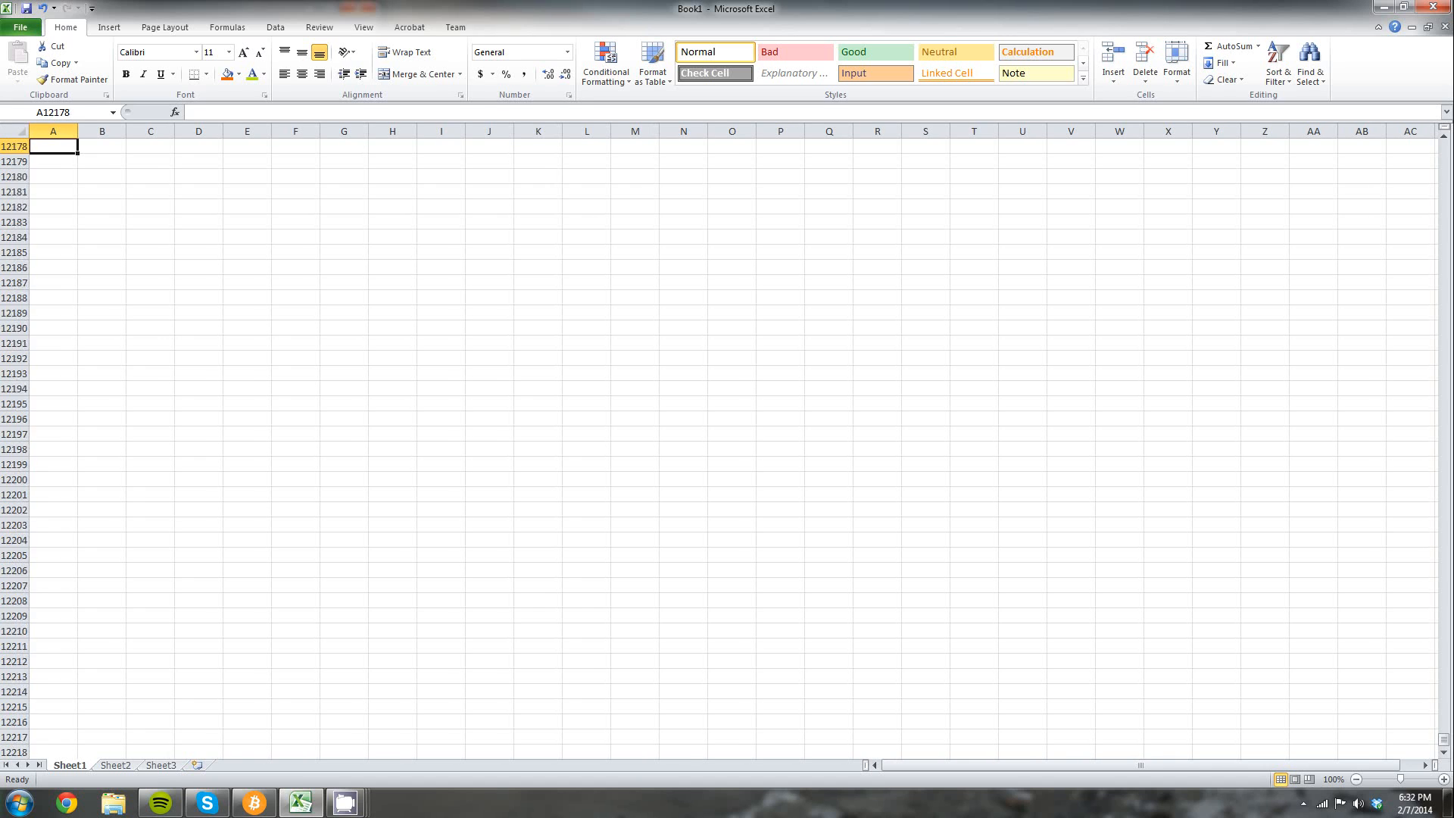
key("Page_Down")
key("Page_Down")
key("Page_Down")
key("Page_Down")
key("Page_Down")
key("Page_Down")
key("Page_Down")
key("Page_Down")
key("Page_Down")
key("Page_Down")
key("Page_Down")
key("Page_Down")
key("Page_Down")
key("Page_Down")
key("Page_Down")
key("Page_Down")
key("Page_Down")
key("Page_Down")
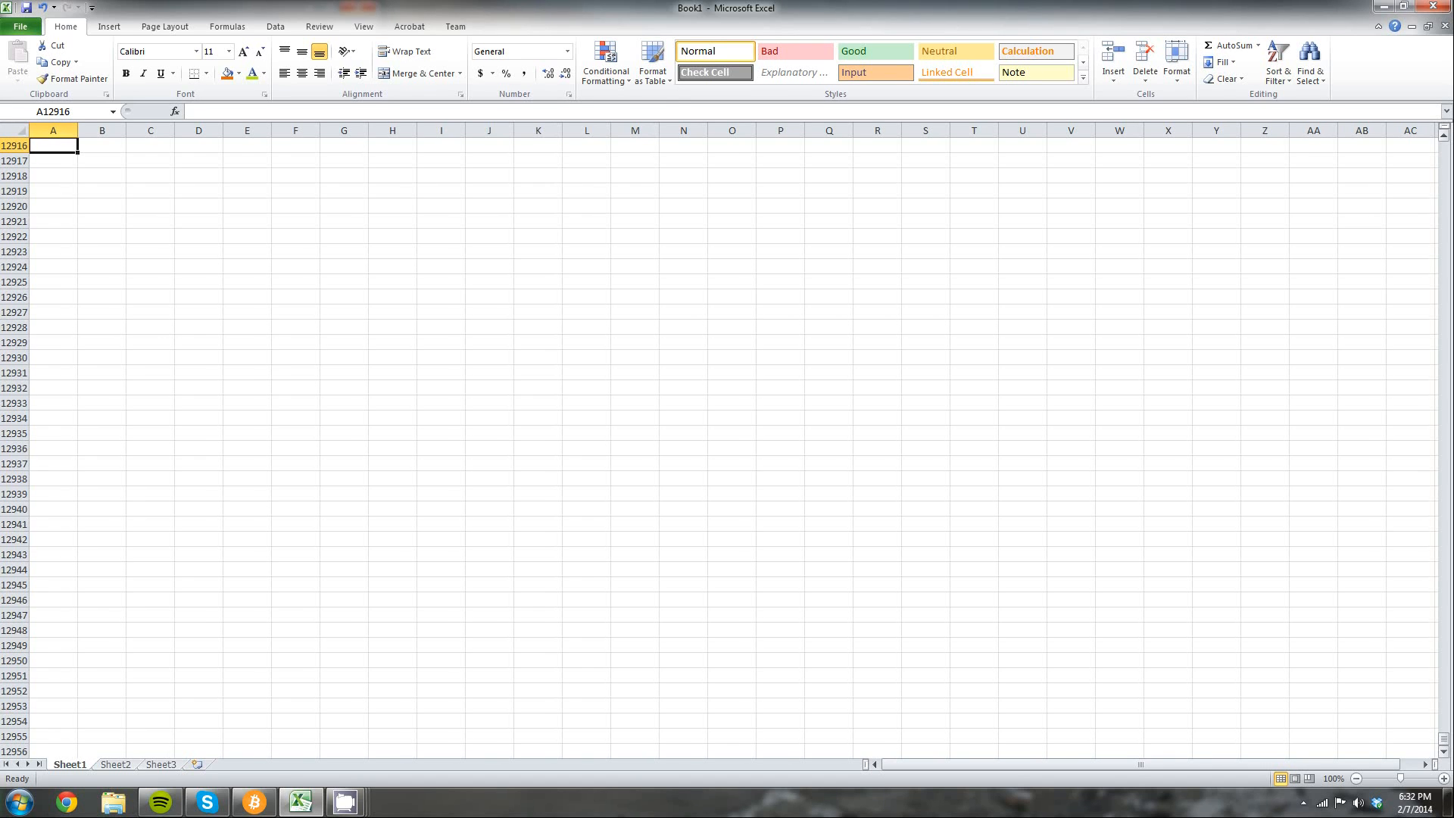
Return to cell A1 and examine how the cell reference follows the selection of cells B1 and L26.
left_click_drag(1444, 738, 1444, 740)
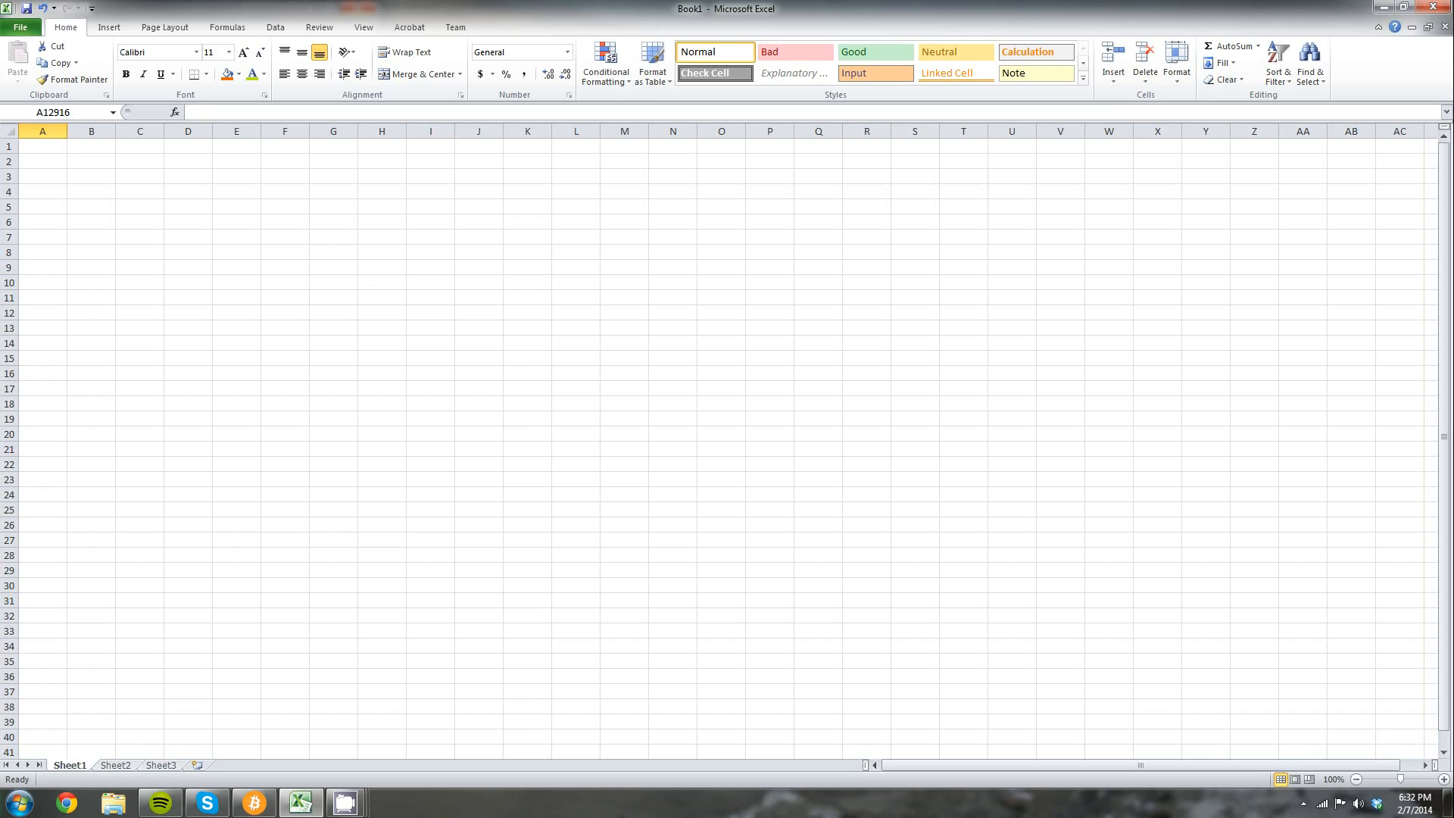
key("ctrl+Home")
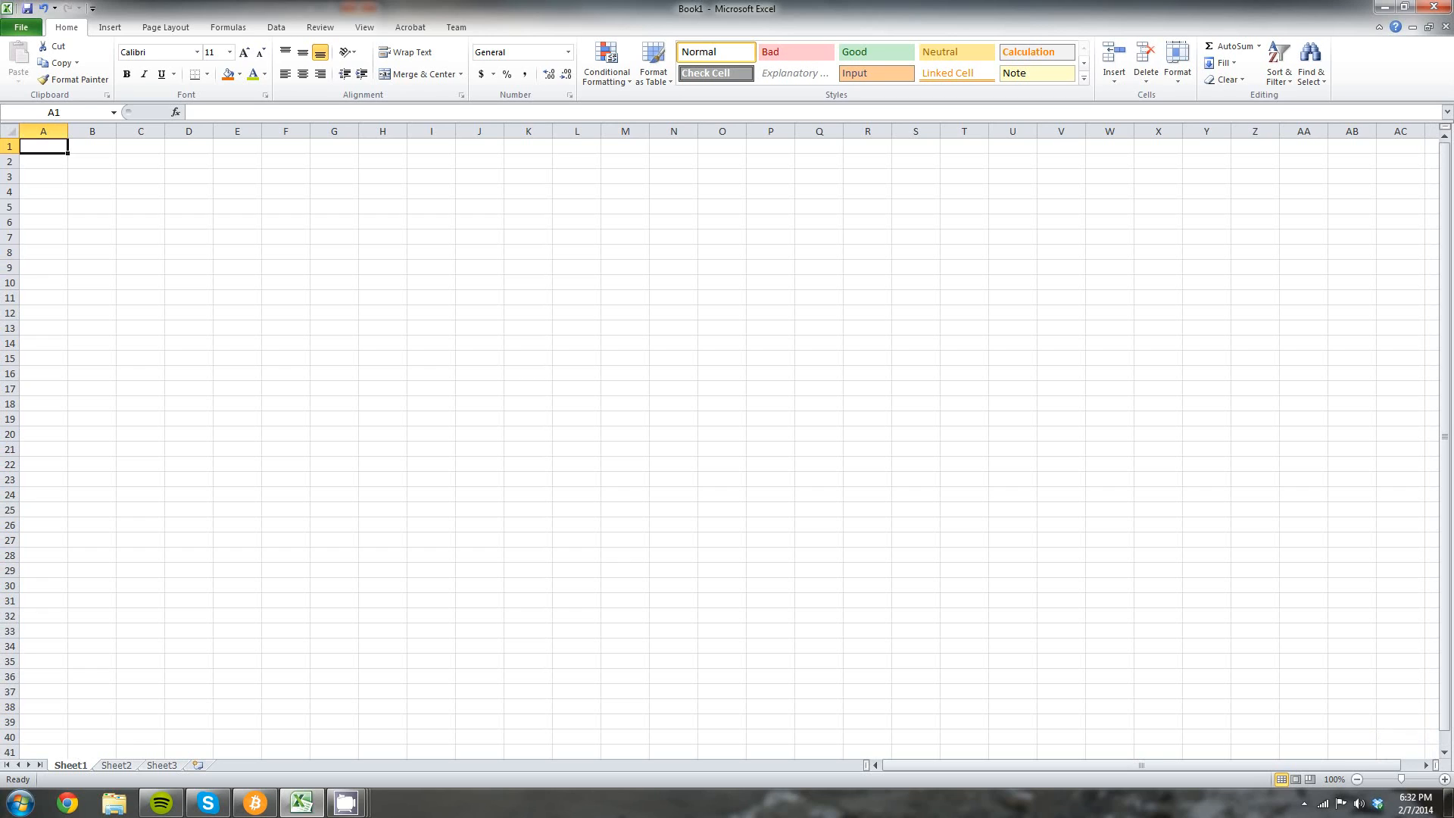
left_click(53, 112)
key("Escape")
left_click(92, 146)
left_click(576, 525)
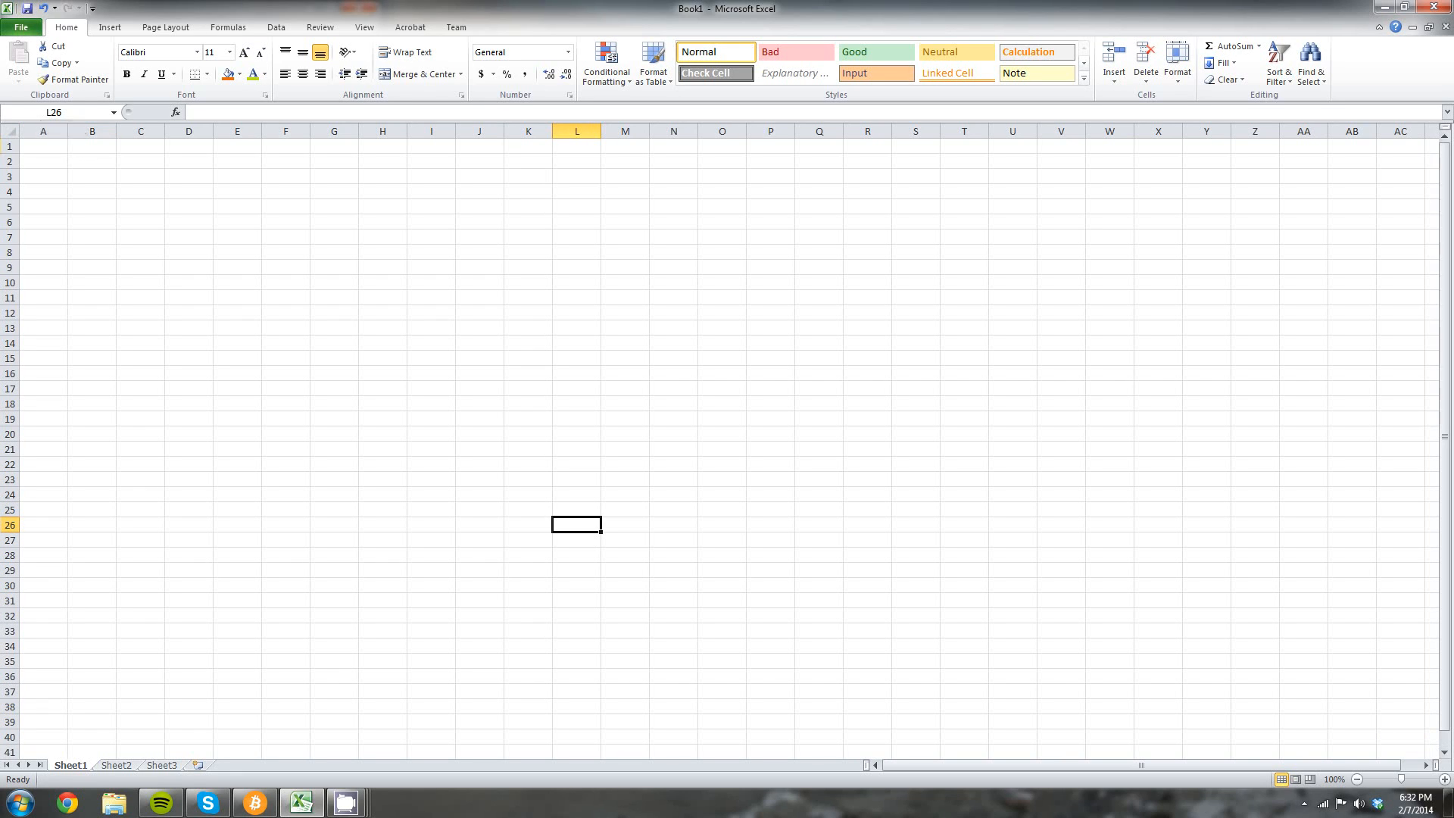
Enter 17 in cell A1 and replace it with the text "That word".
left_click(43, 146)
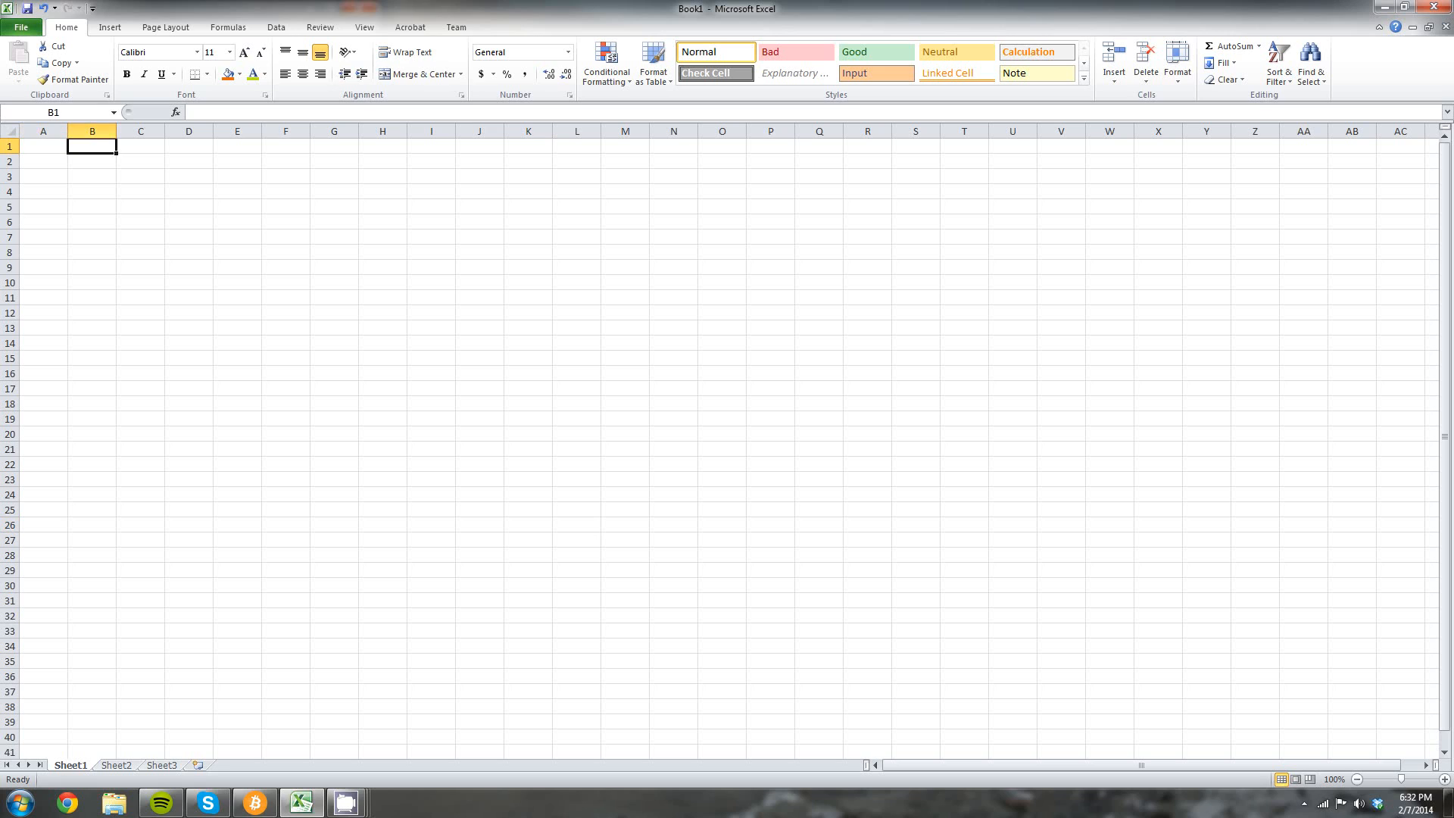
type("17")
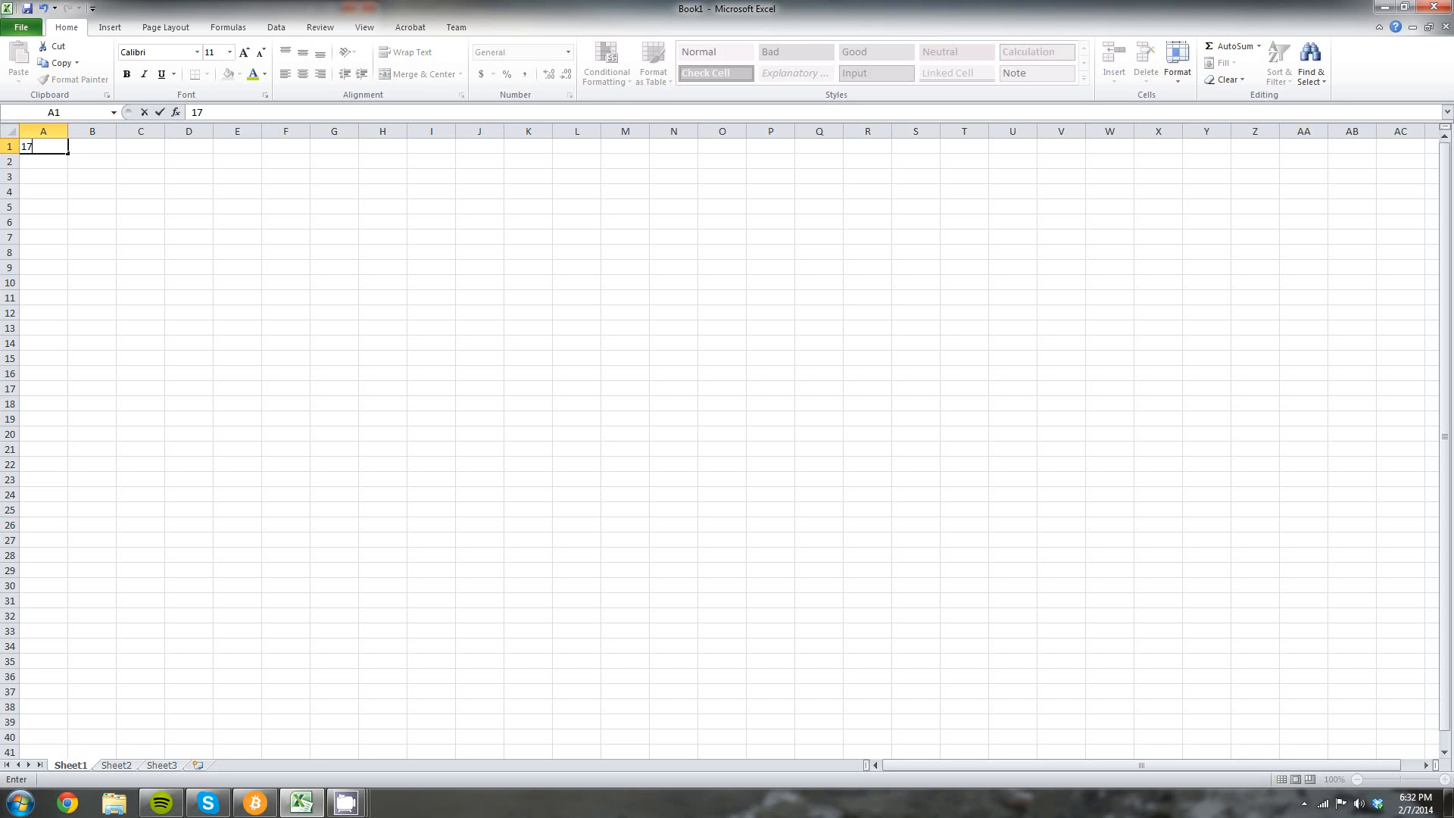
key("BackSpace")
key("BackSpace")
type("That word")
key("Return")
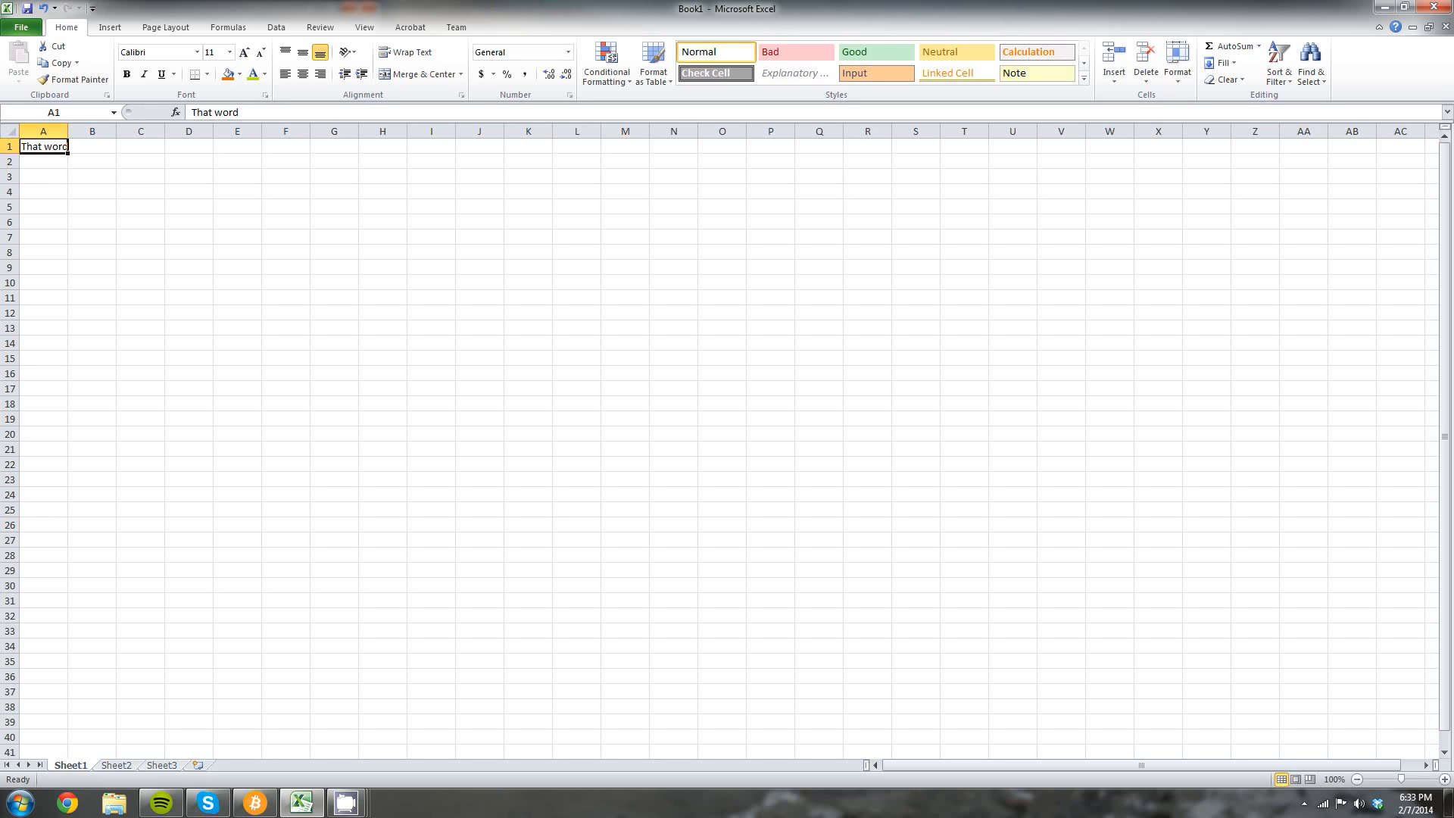
Clear cell A1 and enter January in it.
key("Delete")
type("Janu")
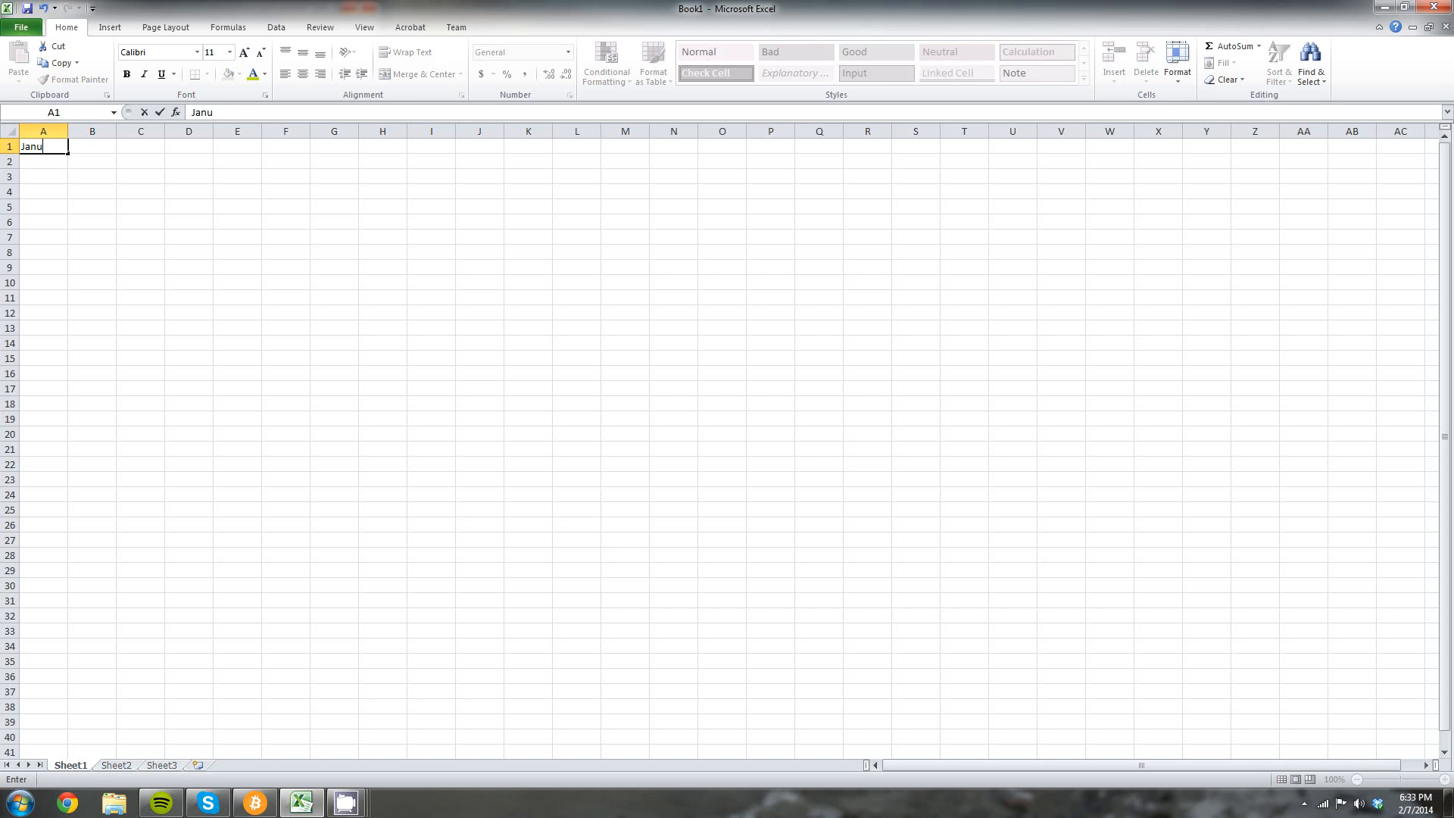
type("ary")
key("Return")
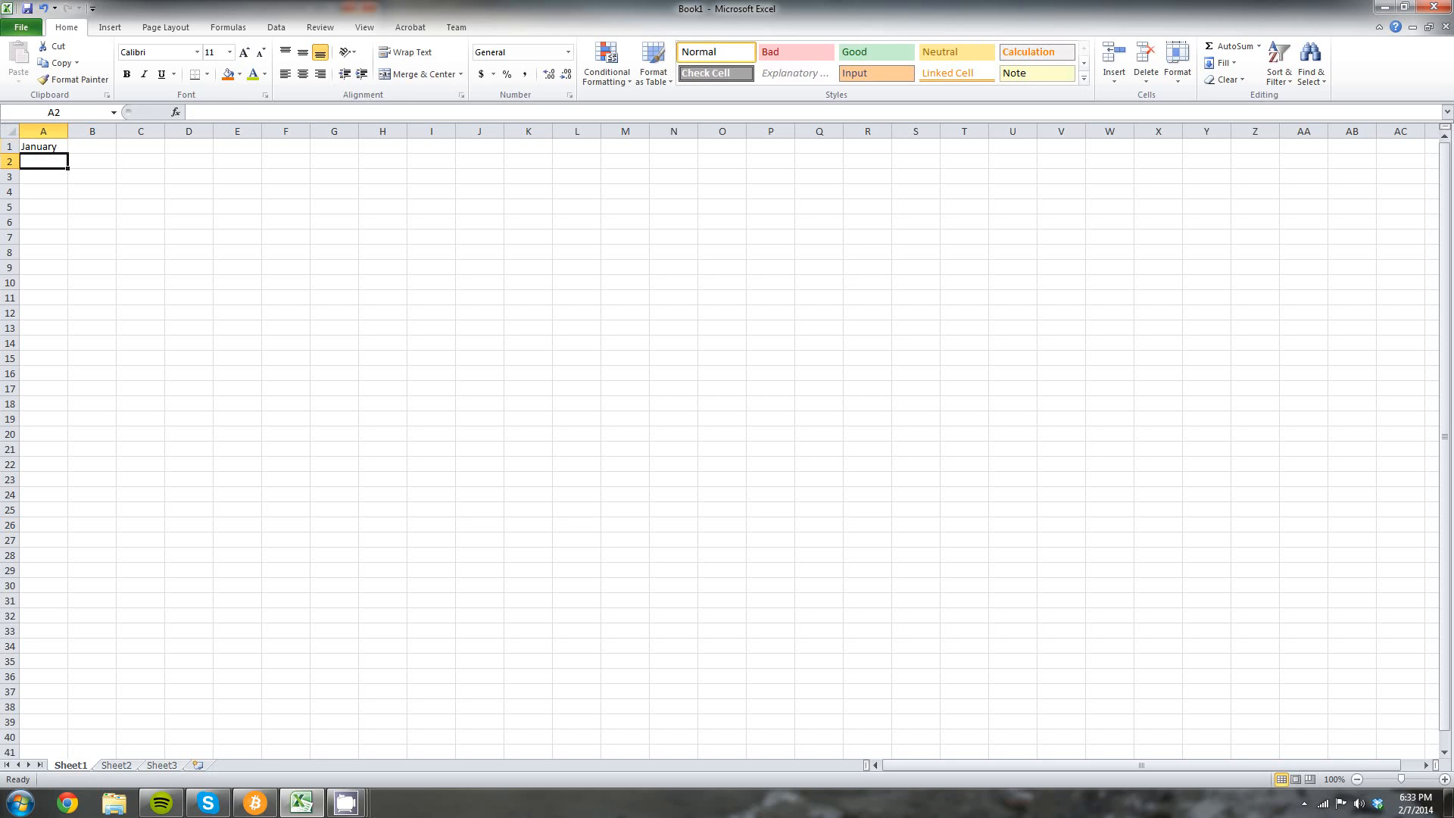
Enter 17 in cell A2 in place of the started month name, and clear the cell again.
type("Febu")
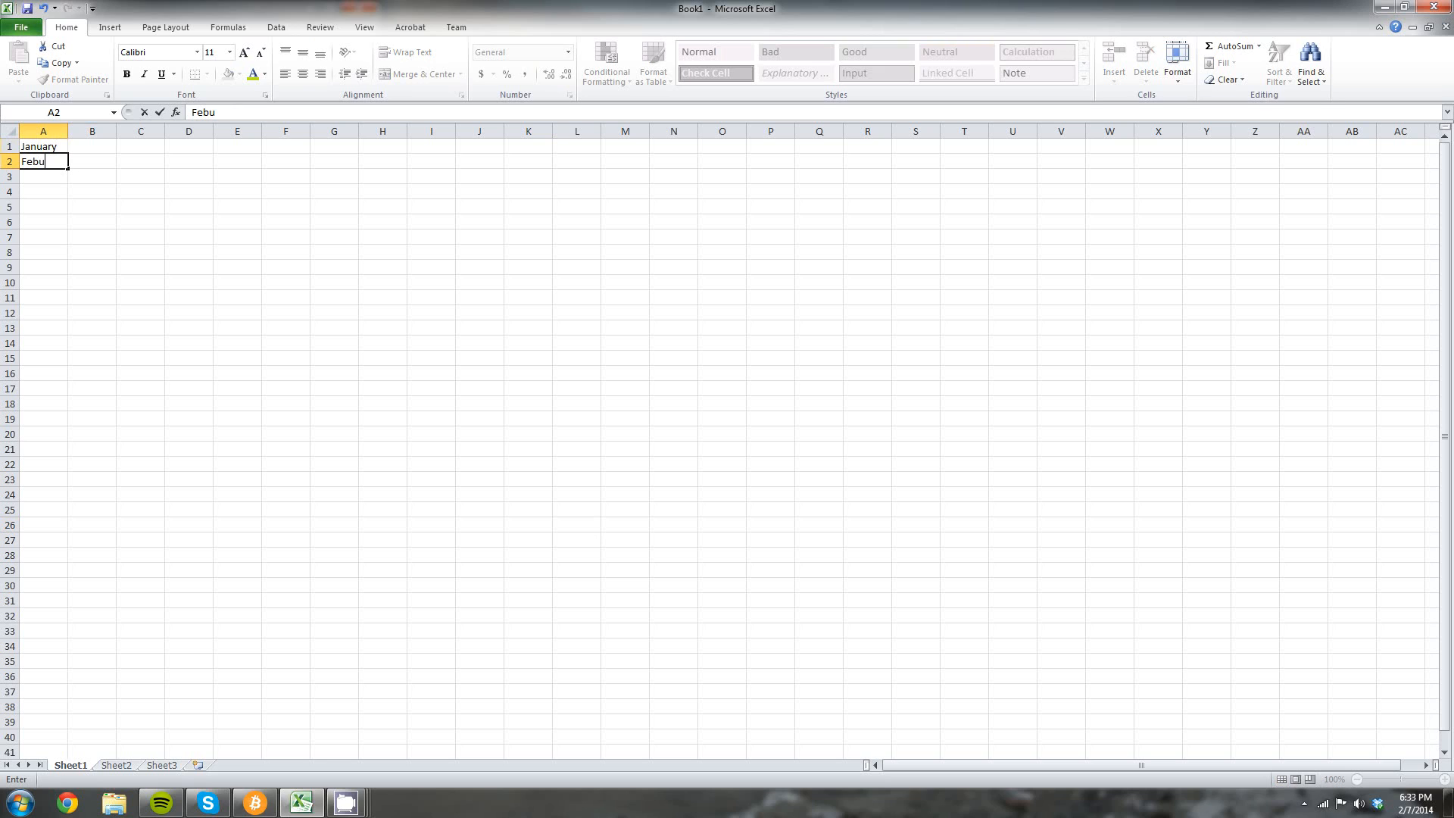
key("BackSpace")
key("BackSpace")
key("BackSpace")
key("BackSpace")
type("17")
key("Return")
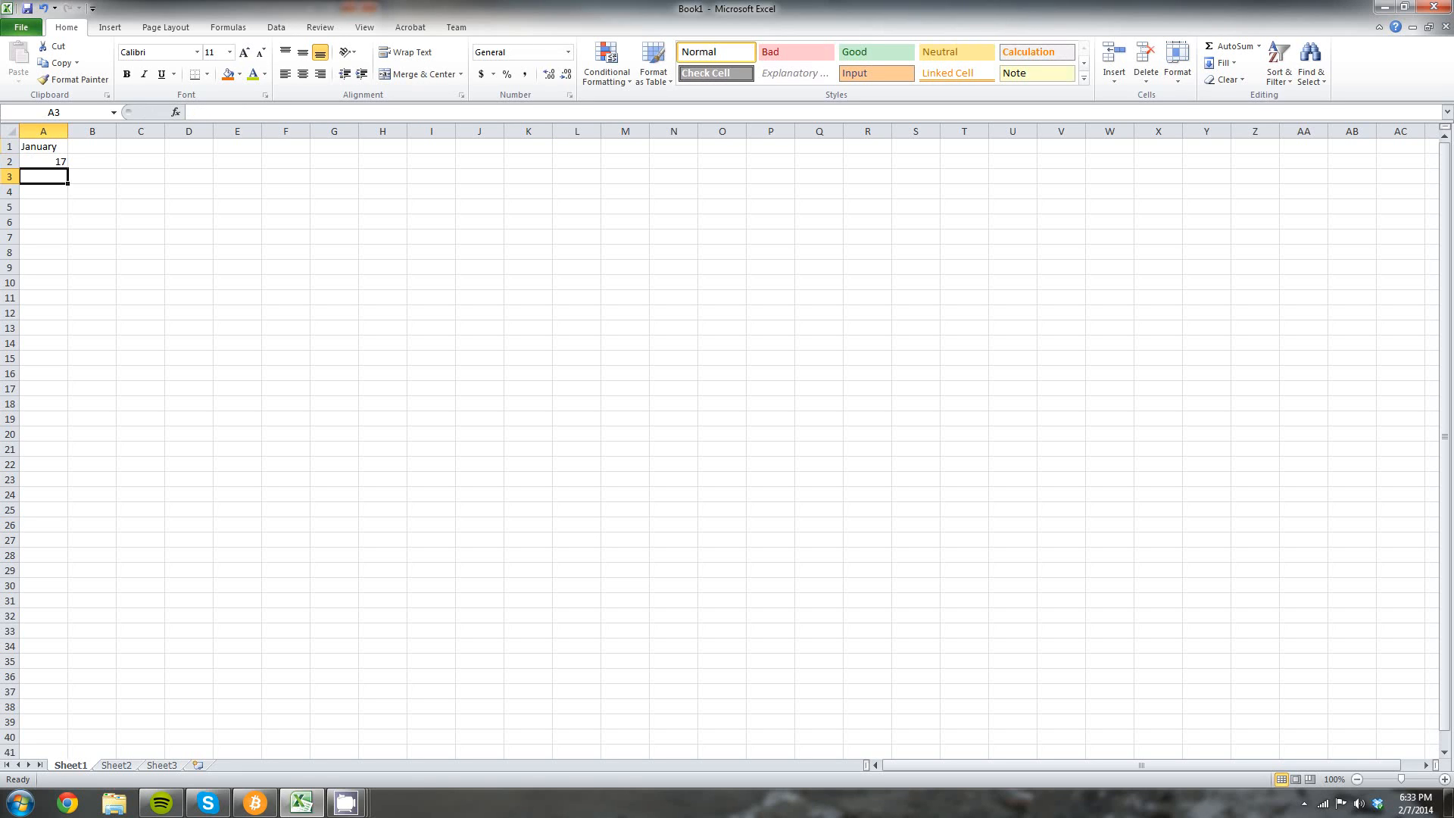
left_click(43, 161)
key("Delete")
Try the fill handle on the January cell and undo the resulting change.
left_click(43, 146)
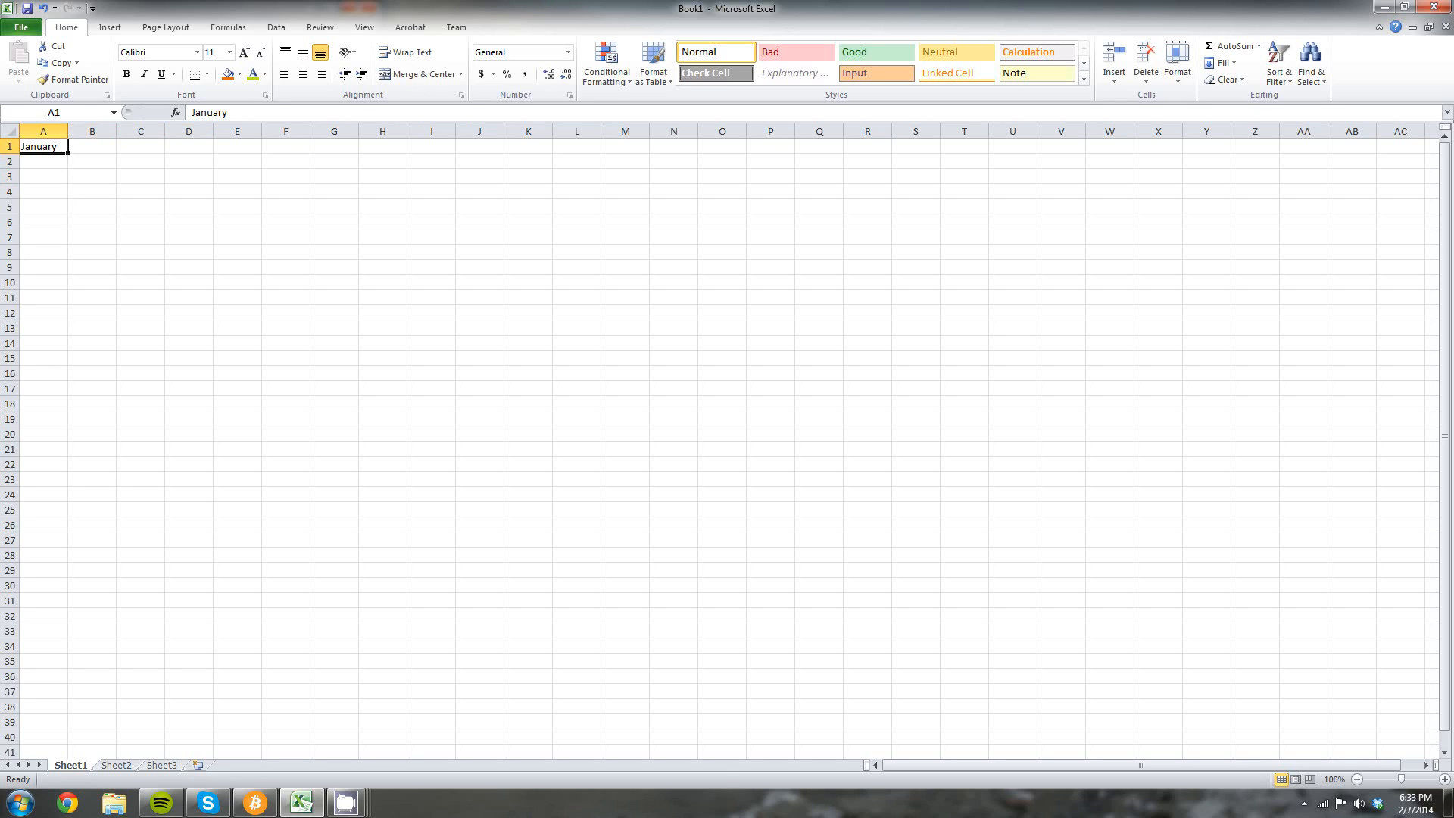
mouse_move(68, 153)
left_mouse_down()
mouse_move(68, 244)
mouse_move(53, 147)
left_mouse_up()
key("ctrl+z")
left_click(189, 146)
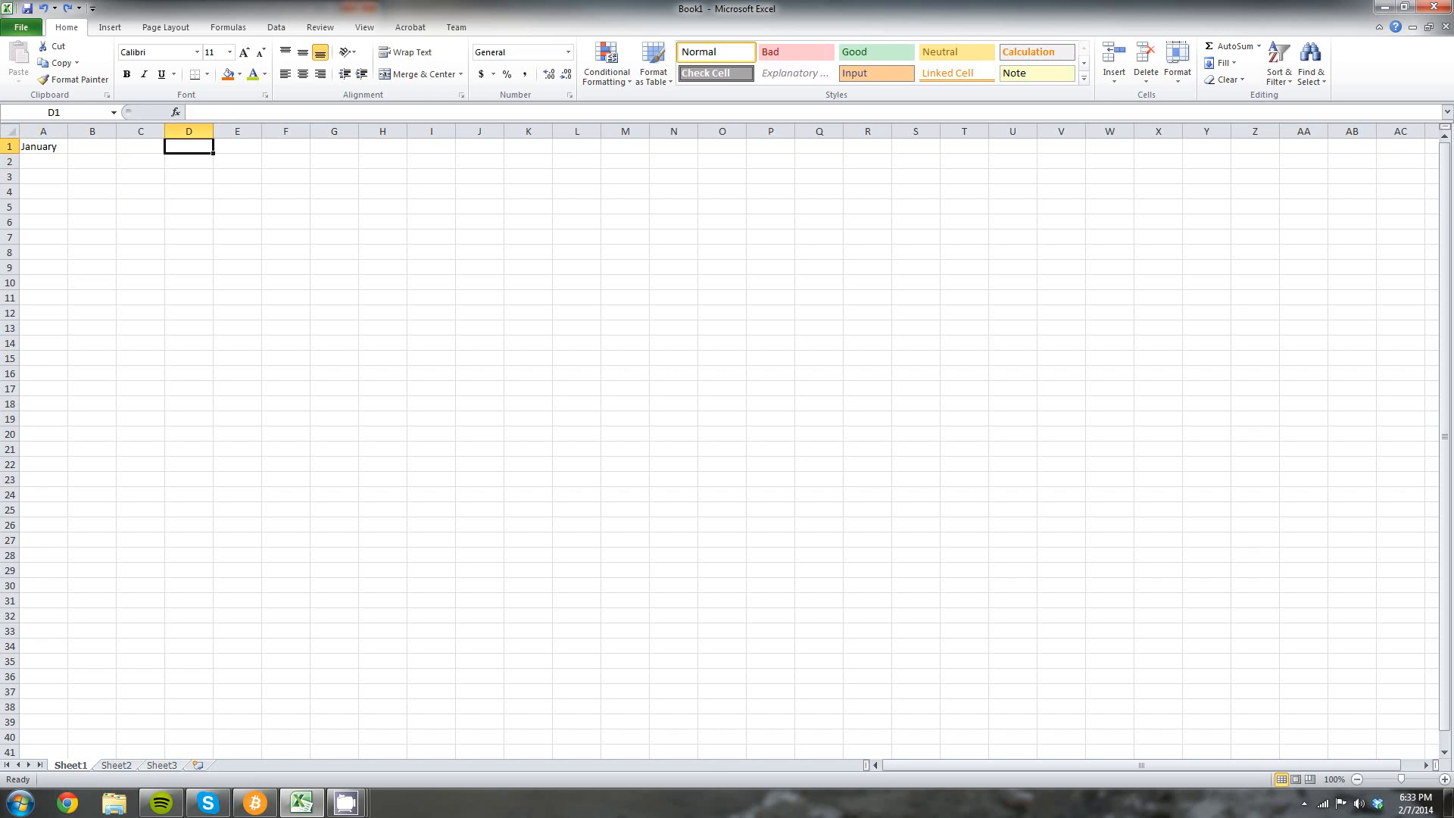
Autofill the month series from January in A1 across row 1 to December in L1.
left_click(44, 146)
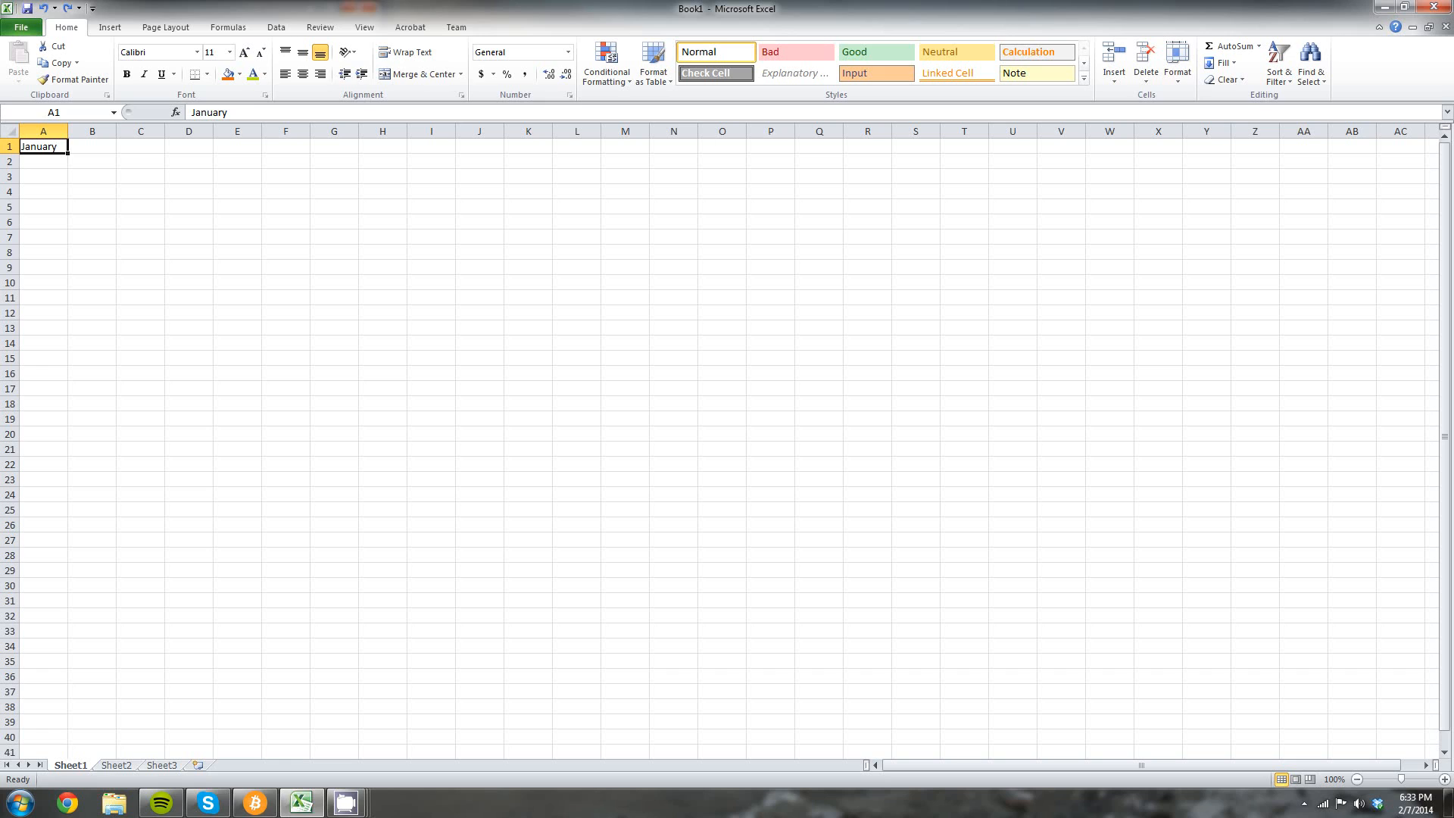
left_click_drag(68, 153, 68, 154)
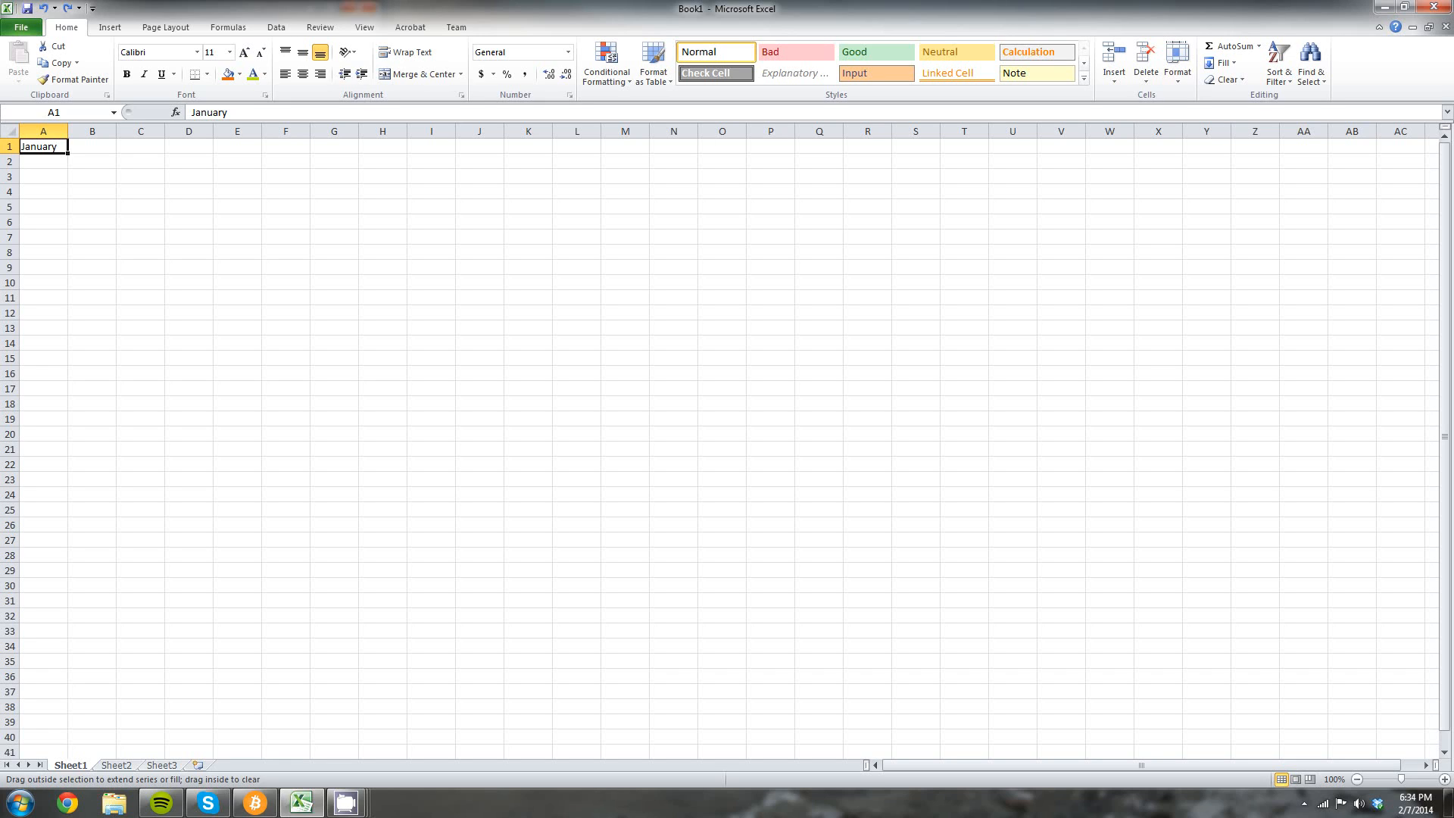
left_click_drag(67, 154, 575, 152)
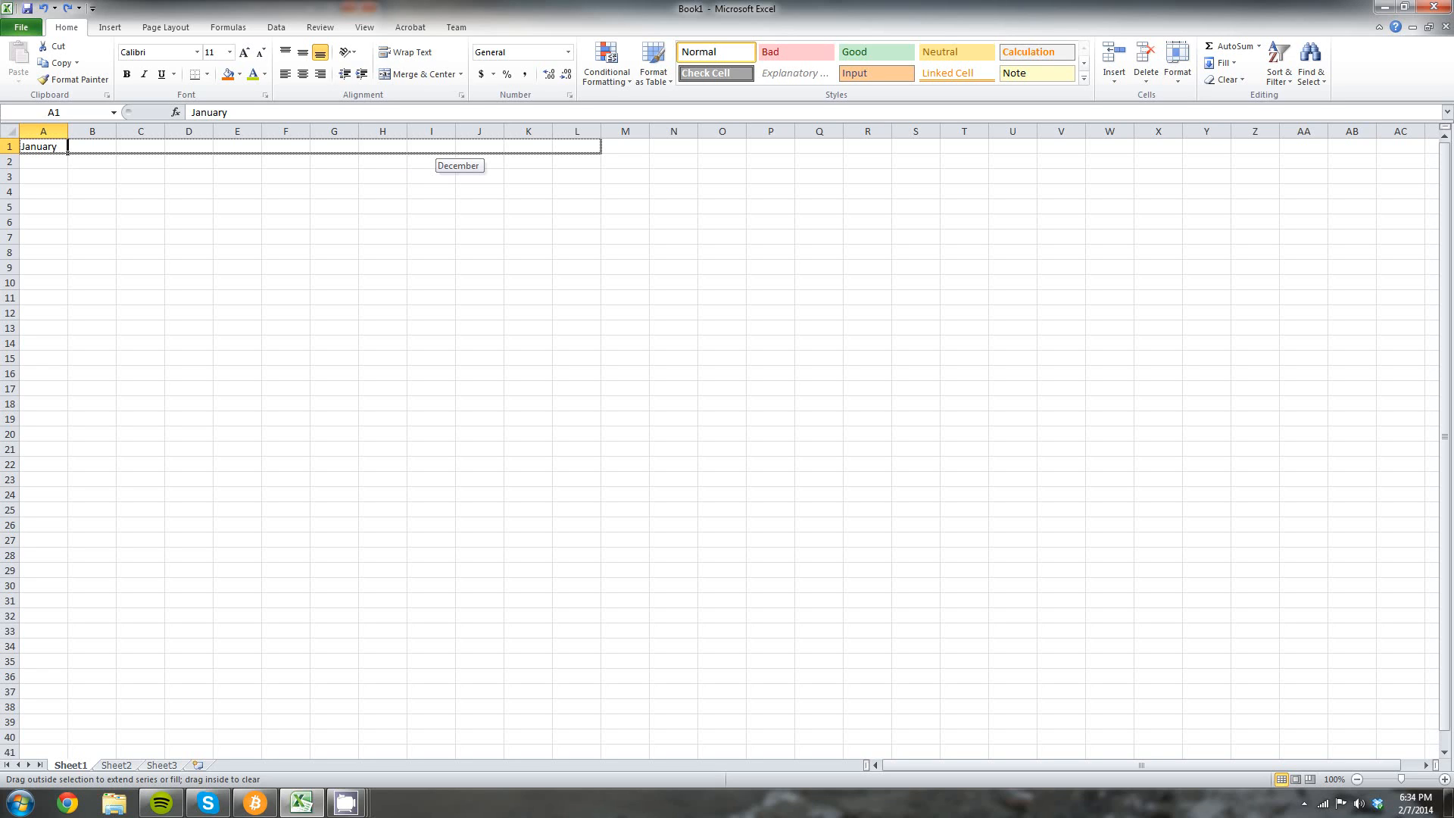
mouse_move(579, 148)
left_mouse_down()
mouse_move(106, 147)
mouse_move(600, 148)
left_mouse_up()
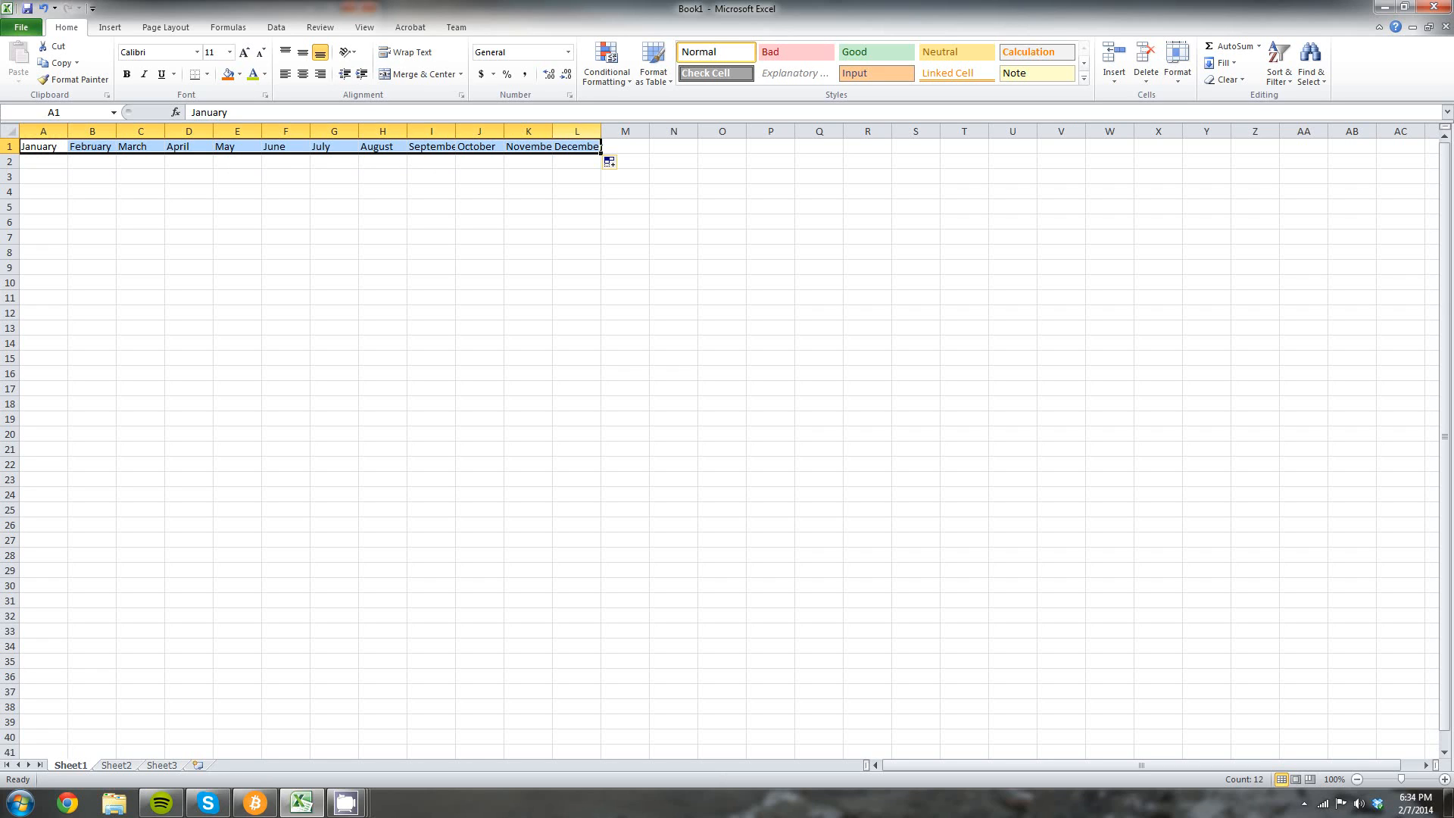
Check the cut-off November entry in K1 and widen column I to 16.00 to fit September.
left_click(43, 162)
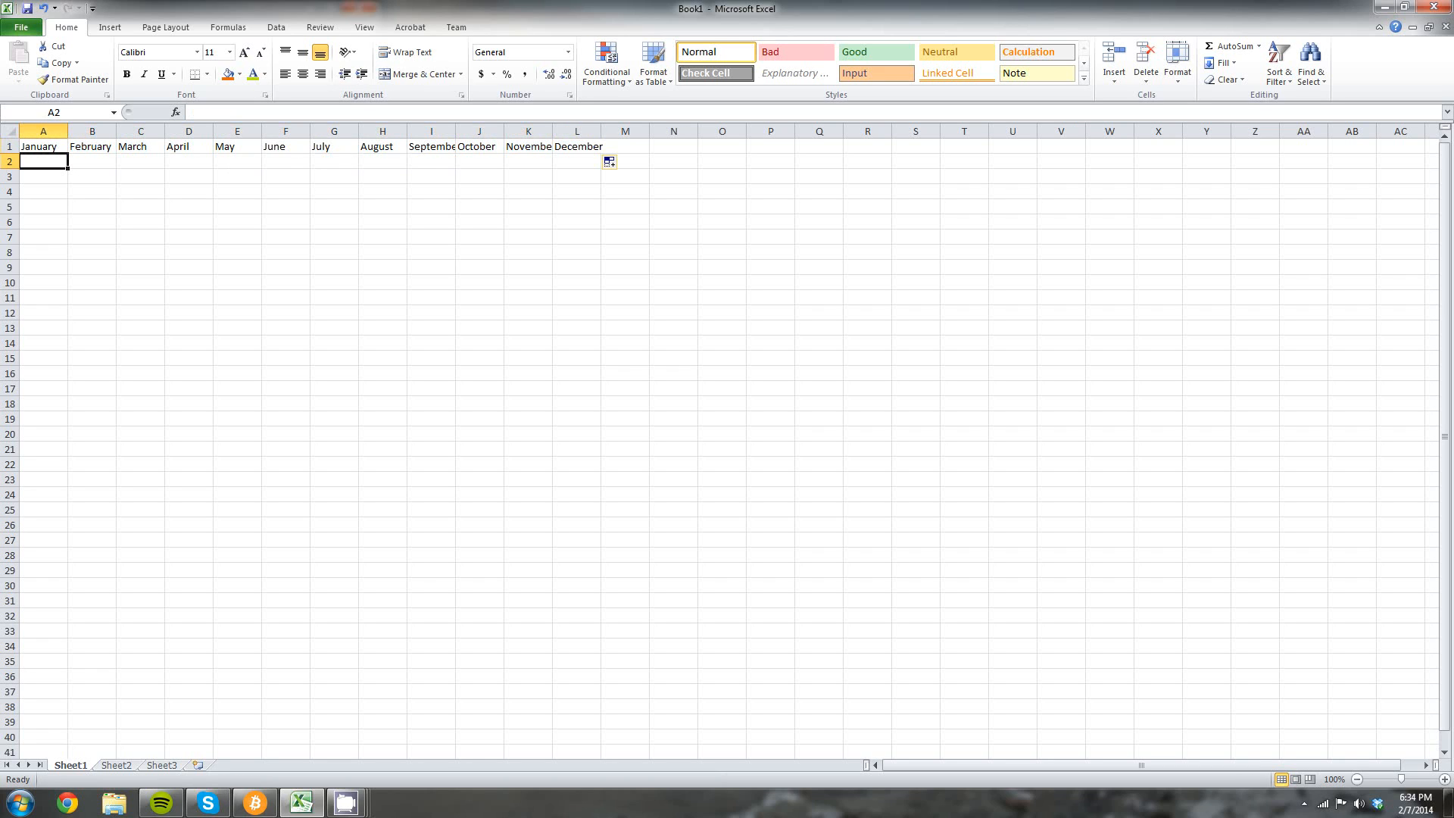
left_click(528, 146)
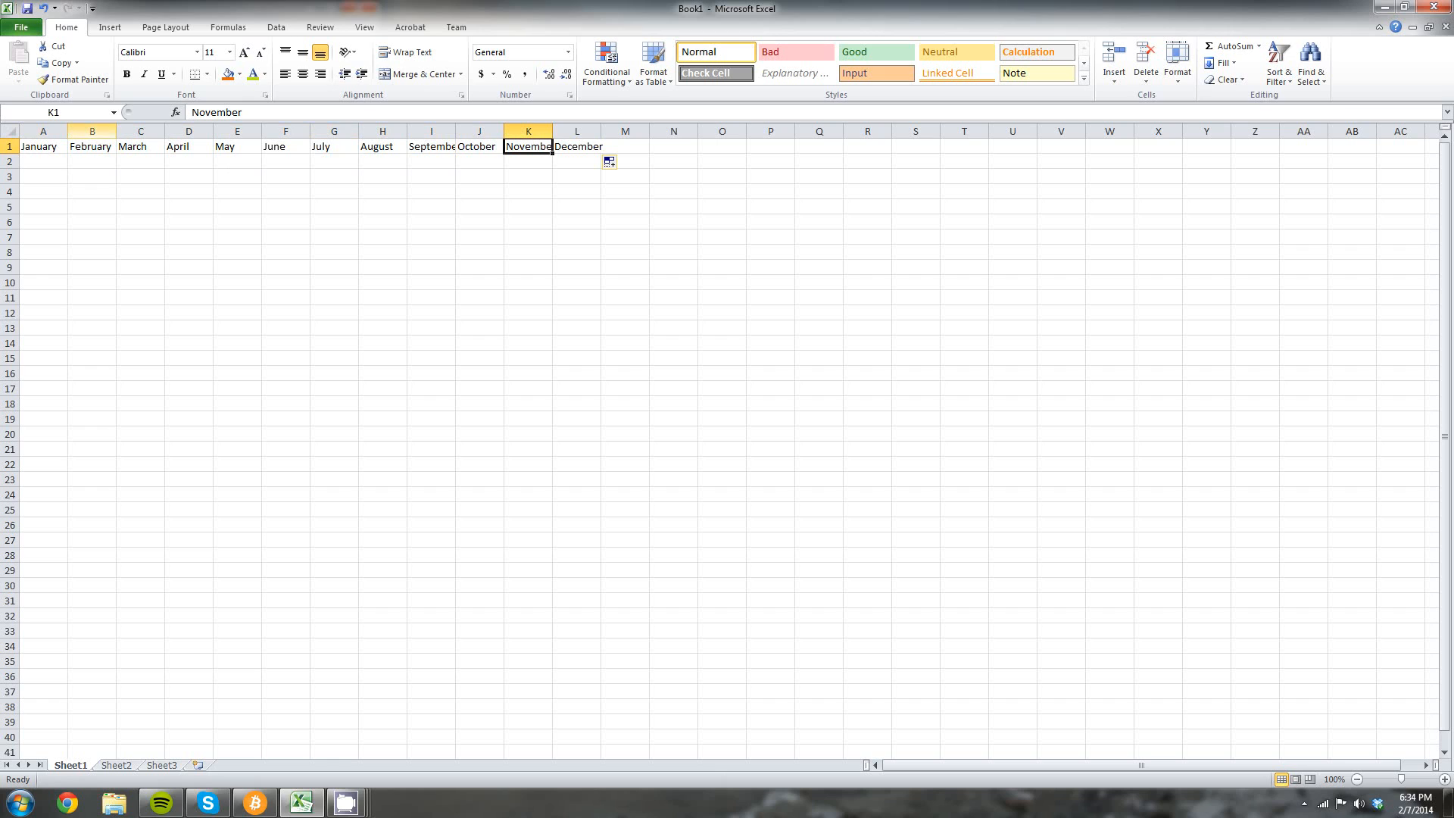
left_click(189, 161)
left_click(43, 161)
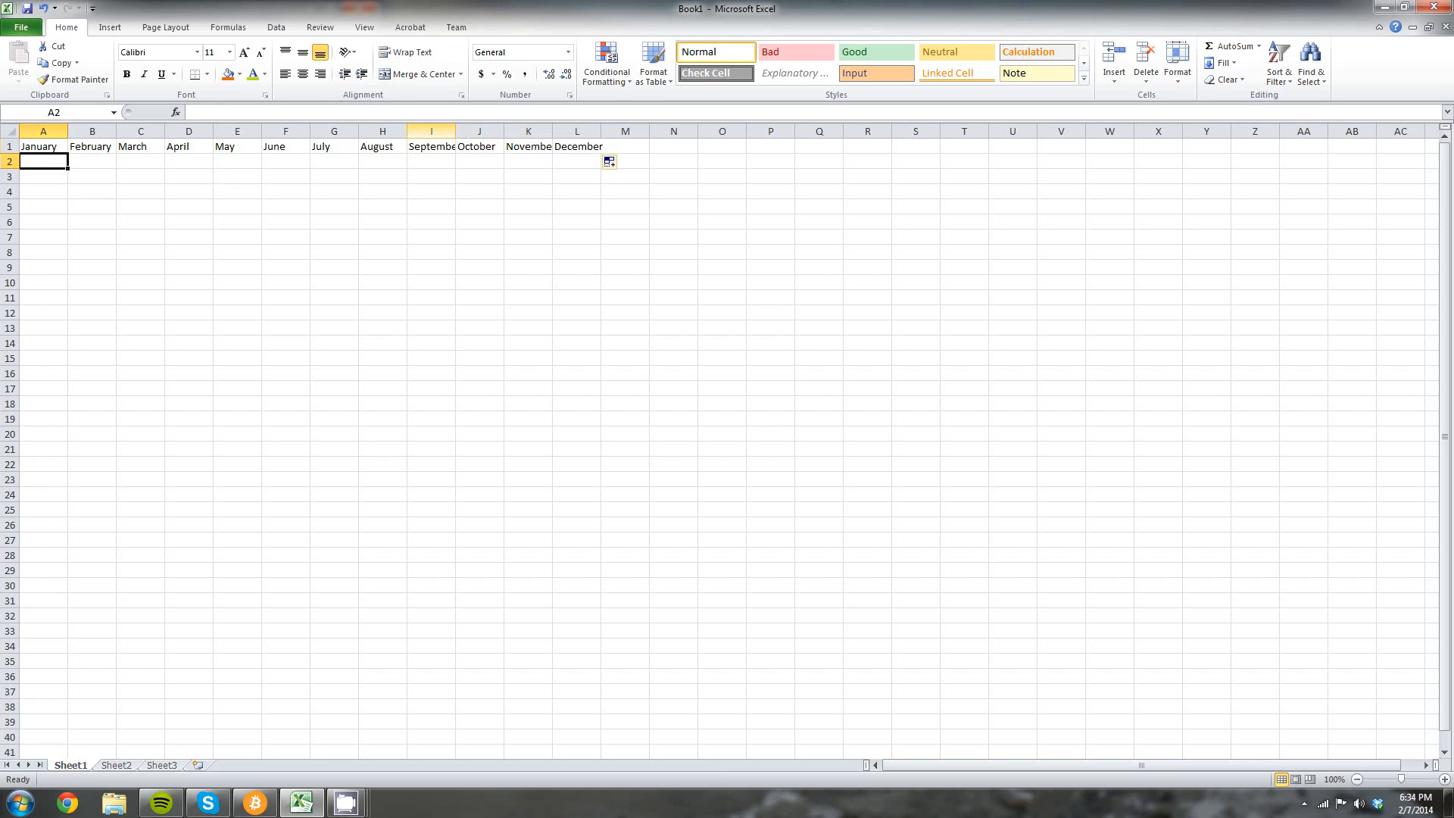
left_click_drag(455, 131, 455, 131)
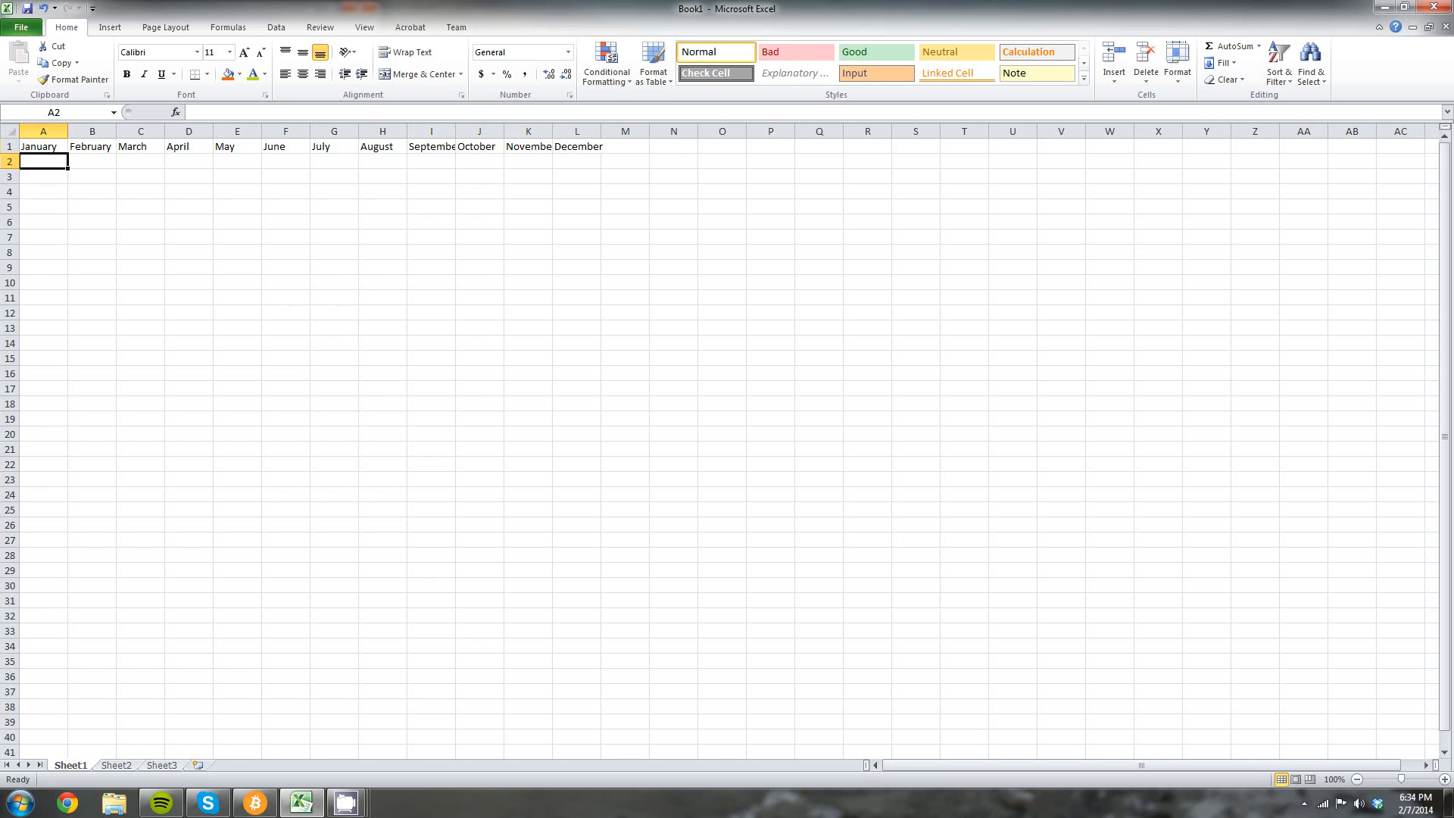
left_click_drag(455, 131, 496, 131)
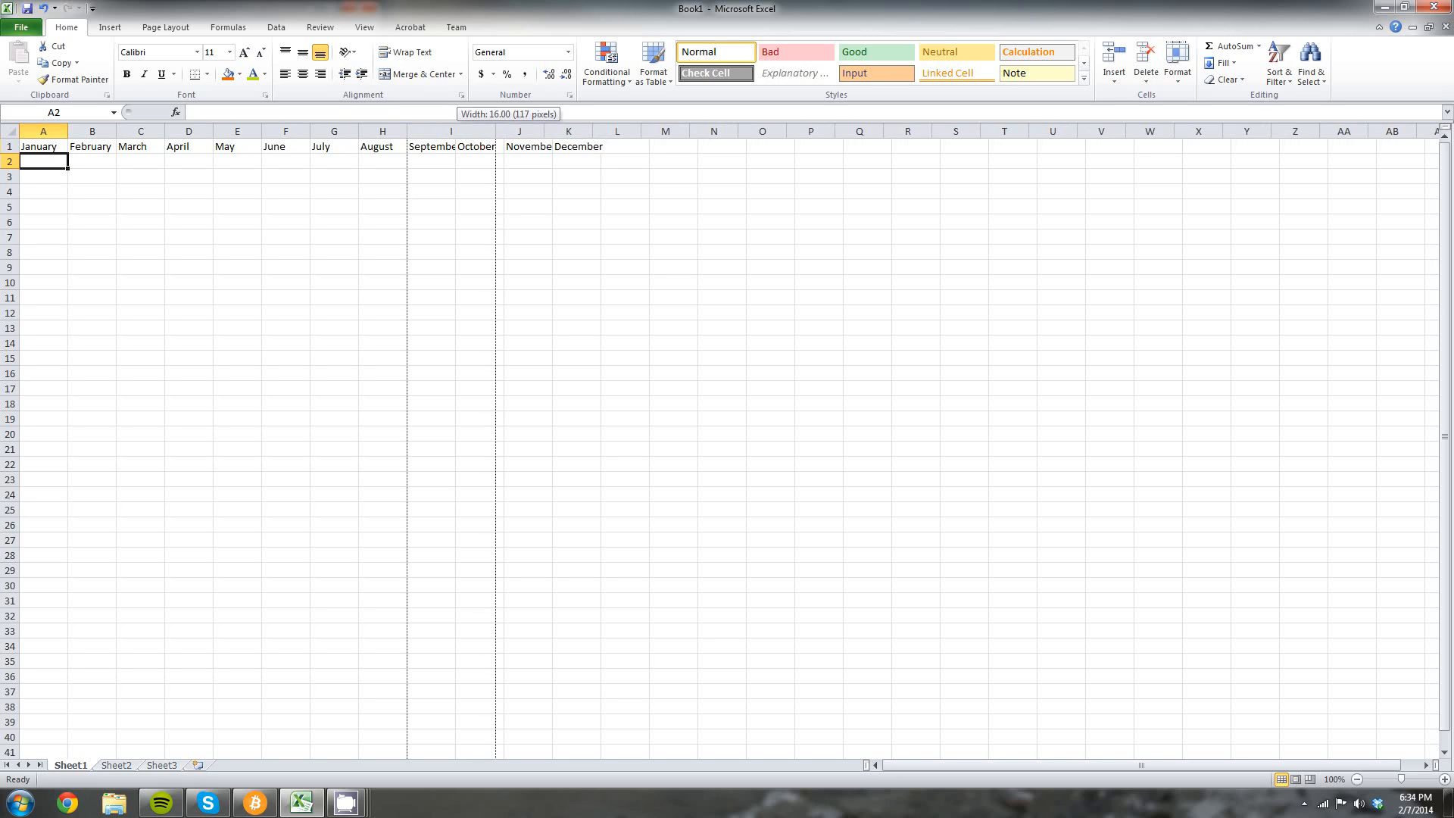
left_click_drag(496, 131, 496, 131)
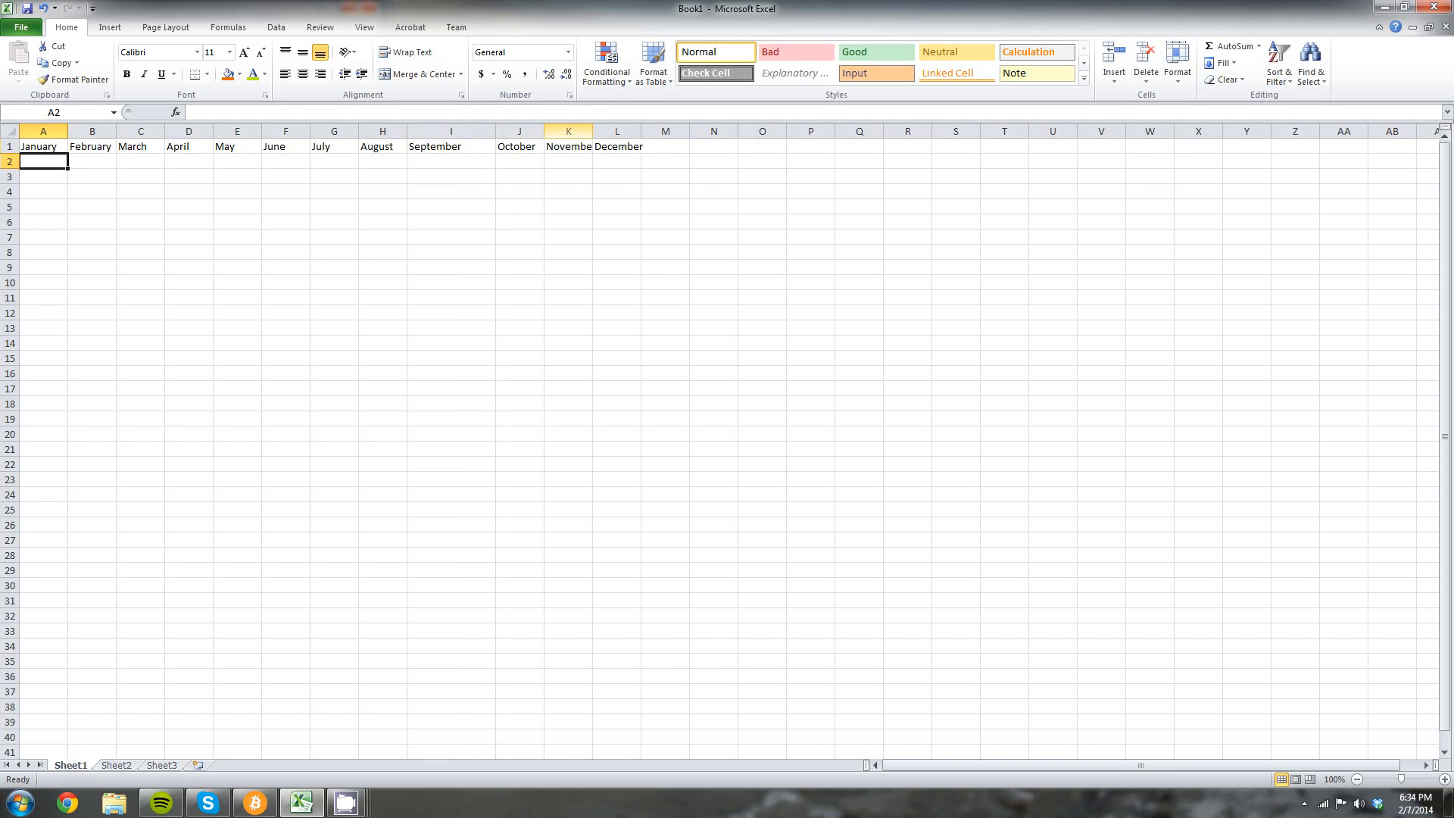
Widen columns K and L to fit November and December with room to spare.
left_click_drag(592, 131, 632, 131)
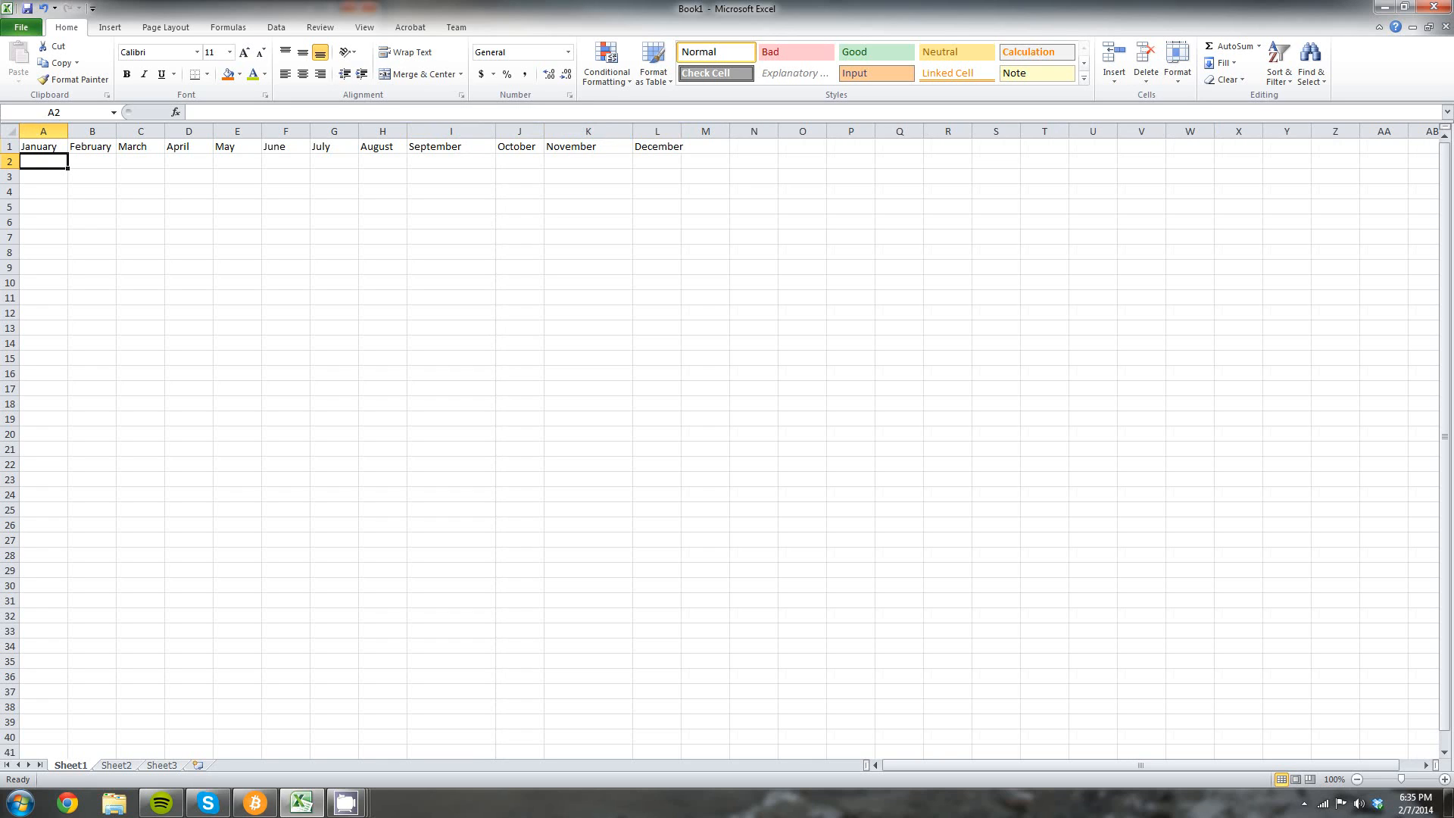
left_click(657, 147)
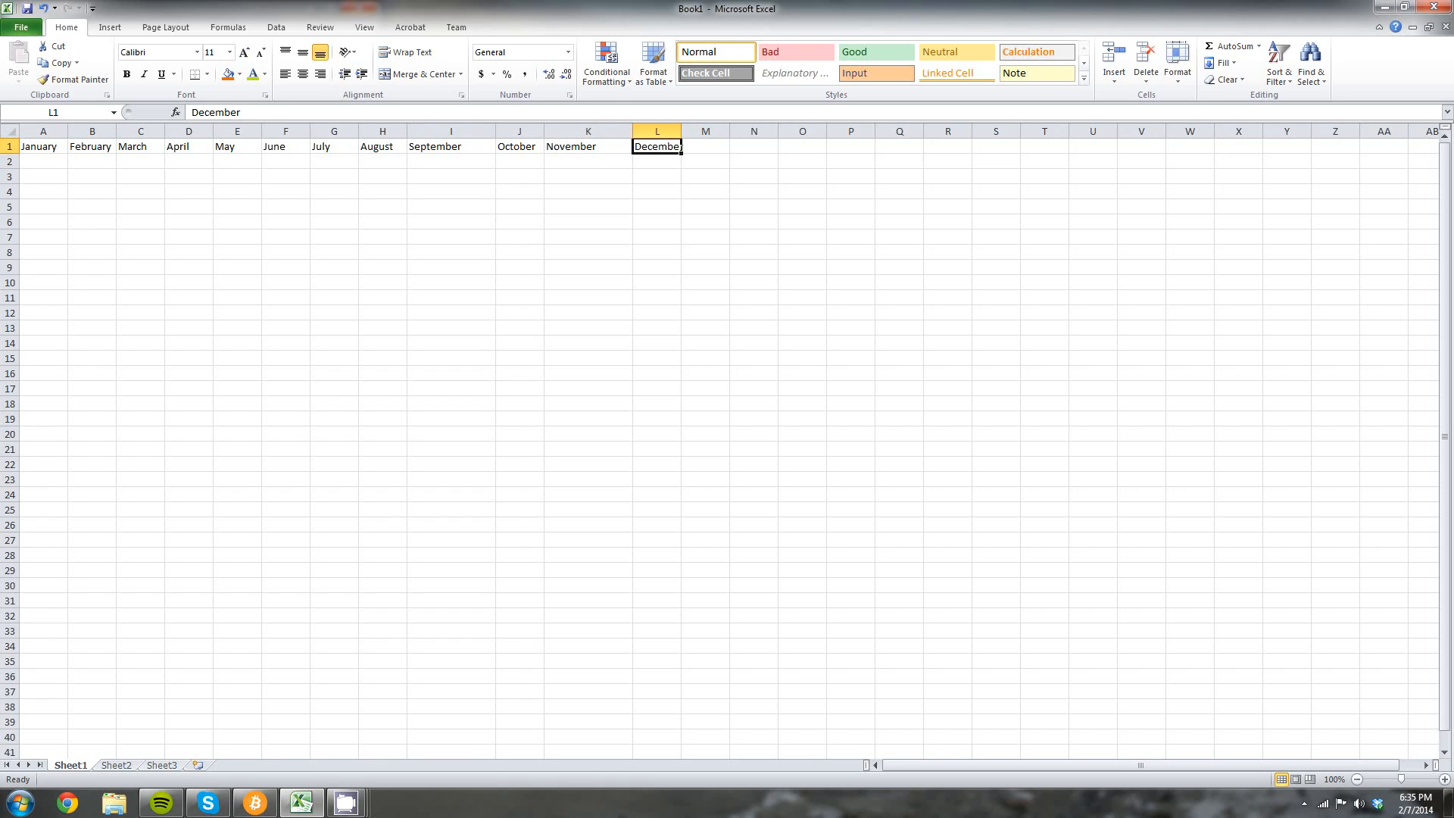
left_click_drag(680, 131, 721, 131)
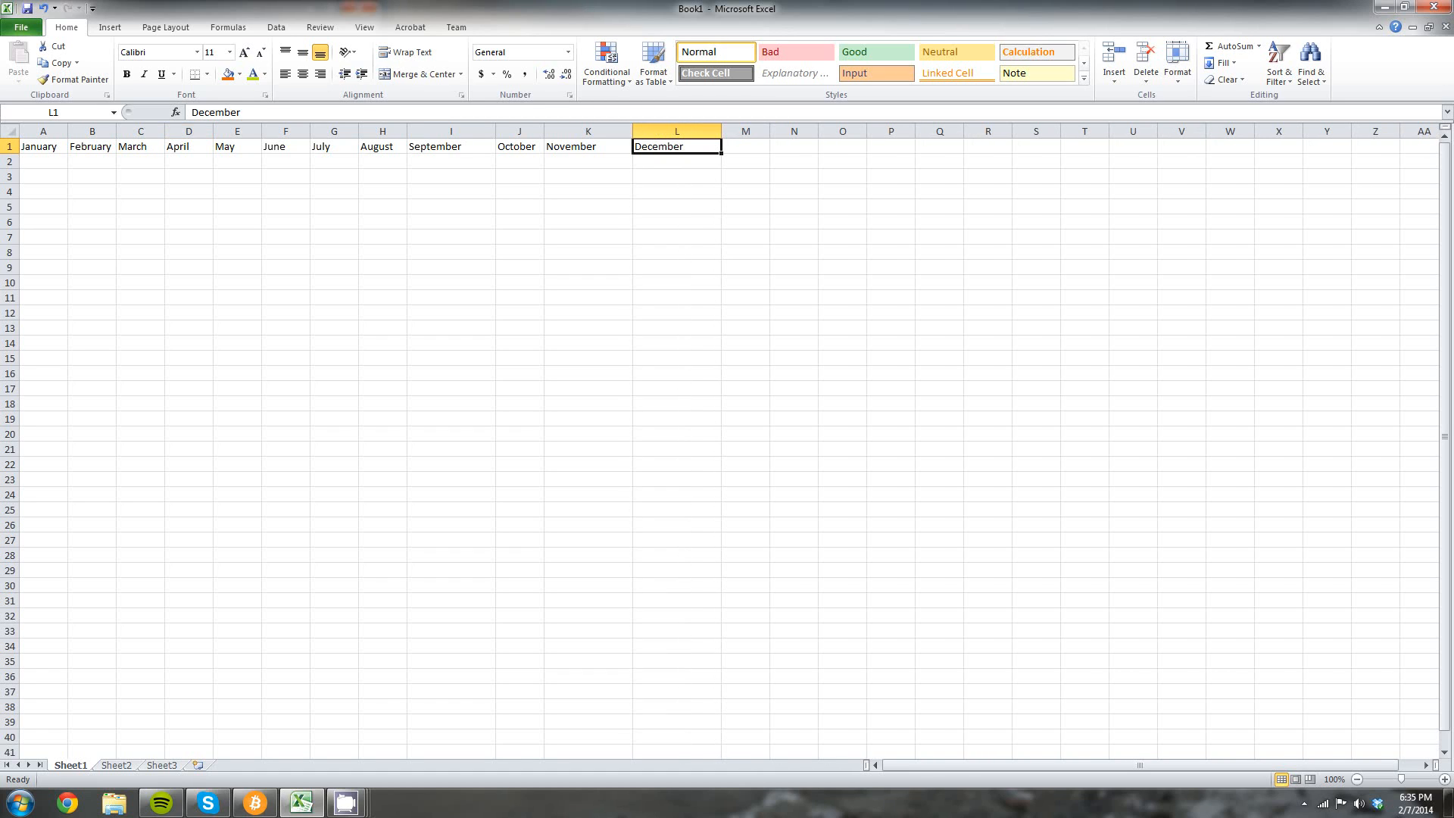
Select the month names in A1:L1 and autofit the widths of columns H and I.
left_click_drag(37, 146, 682, 146)
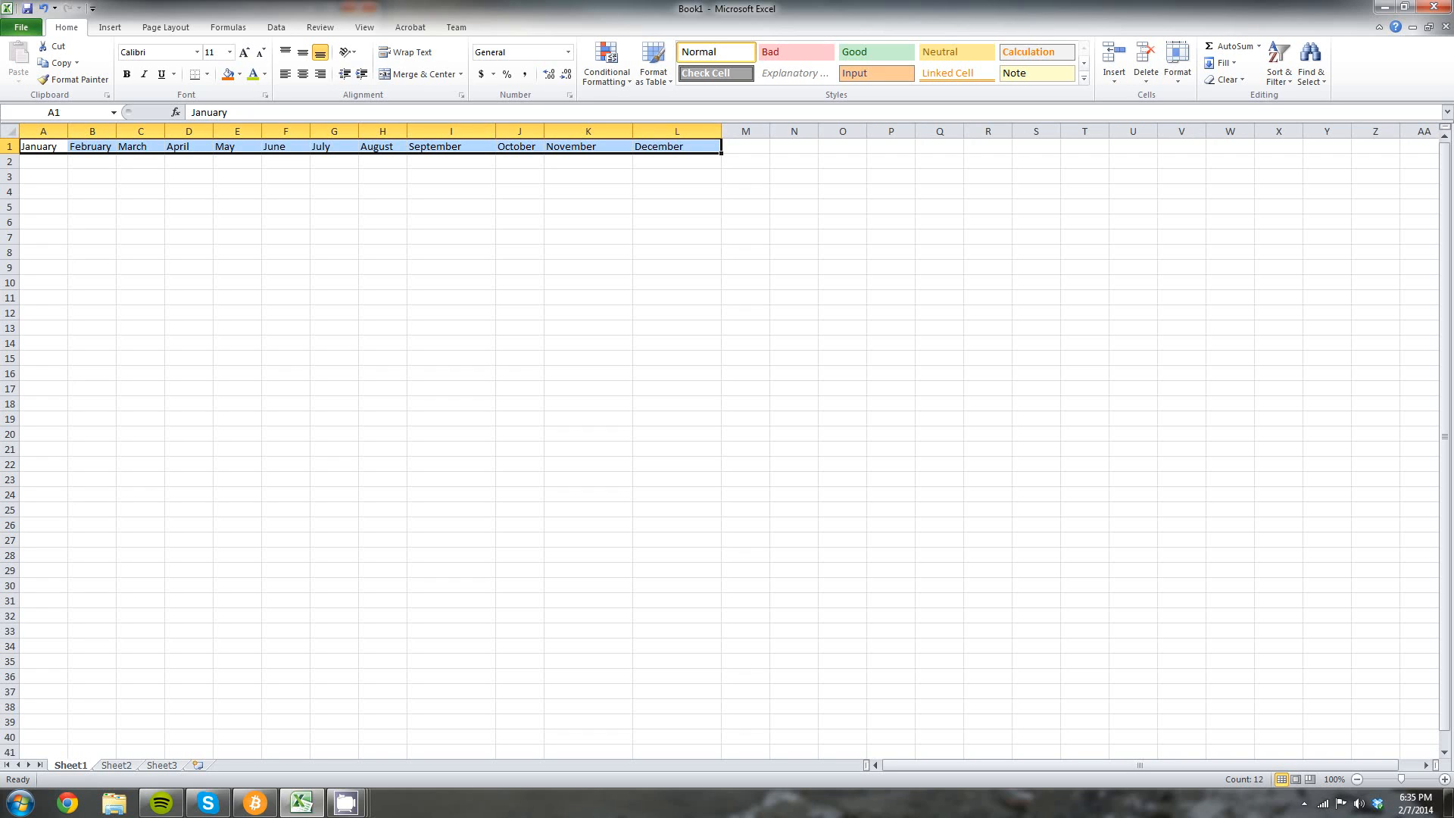
double_click(407, 131)
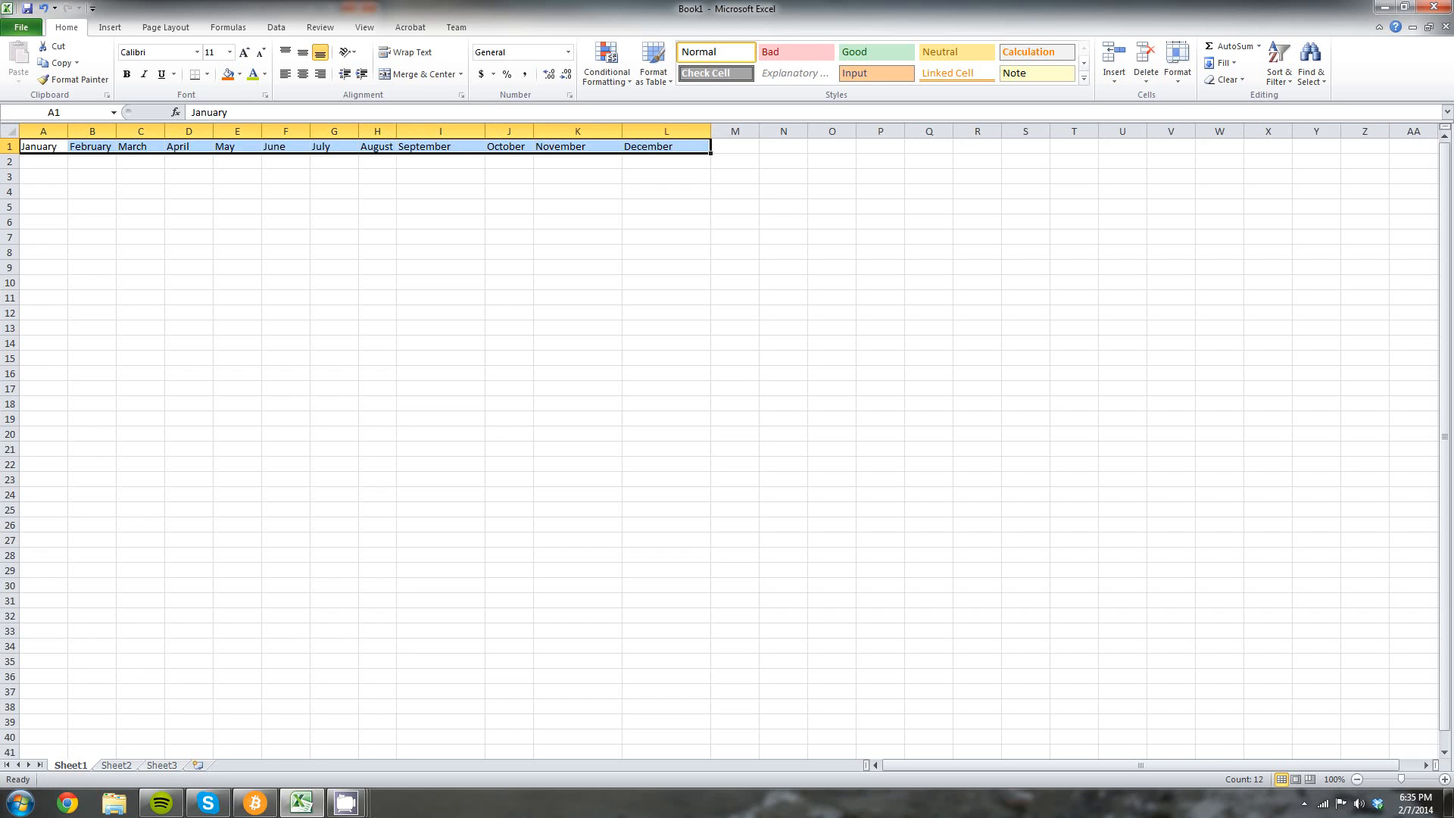
double_click(484, 131)
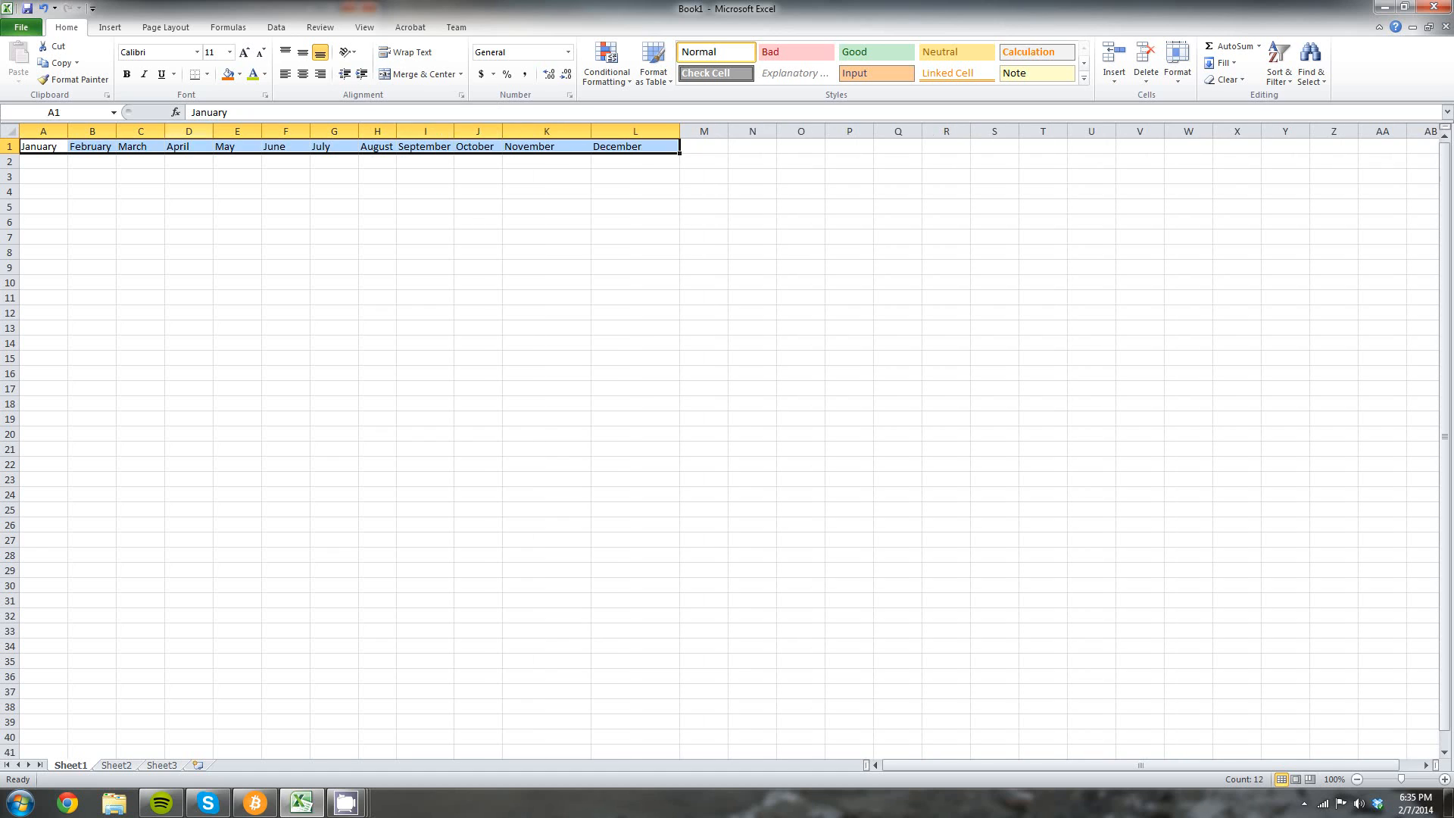
Select columns A through L and autofit all their widths to the month names.
left_click_drag(44, 131, 679, 132)
left_click(140, 207)
scroll(679, 132, "down", 1)
scroll(679, 132, "up", 1)
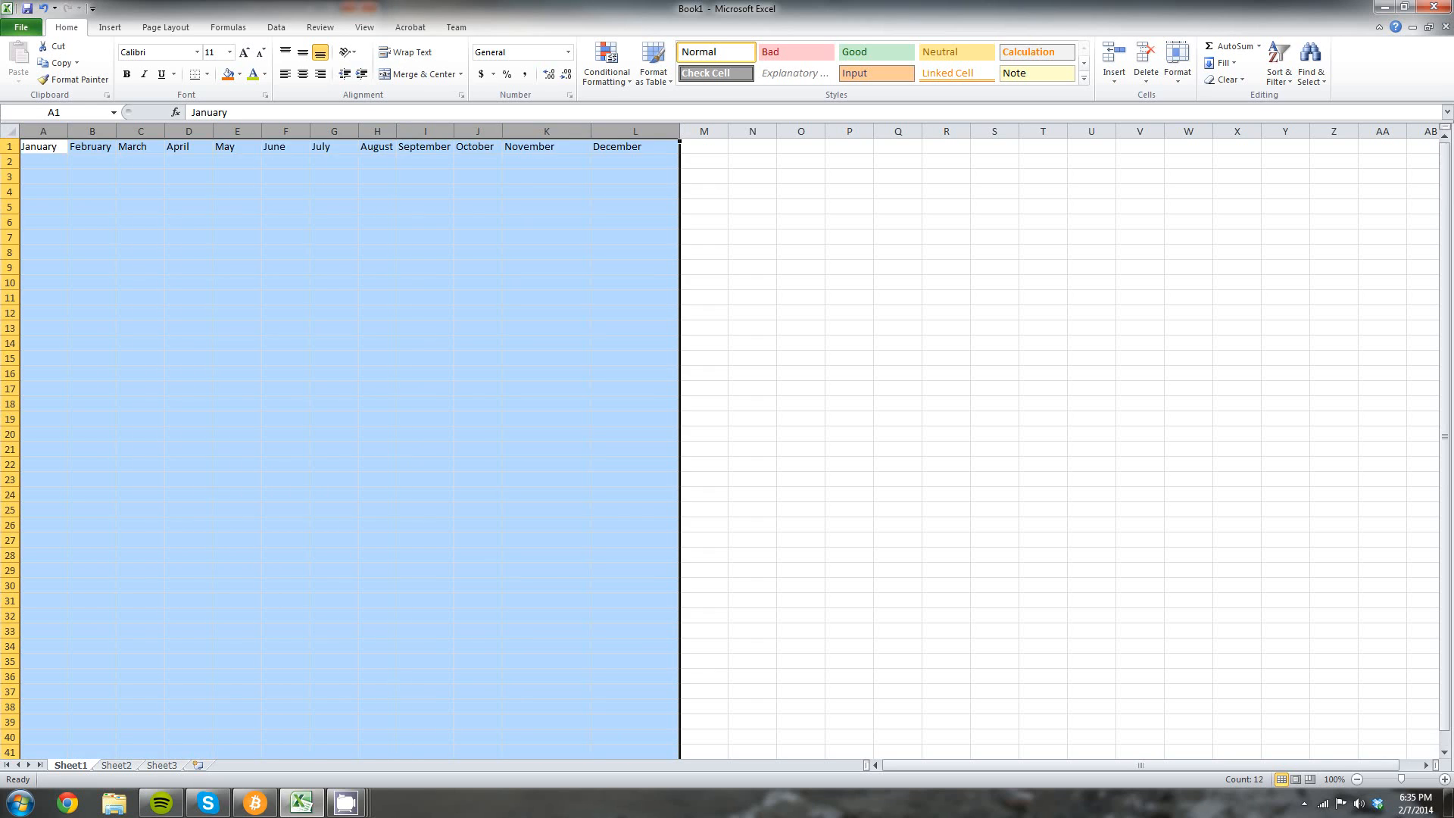
double_click(680, 131)
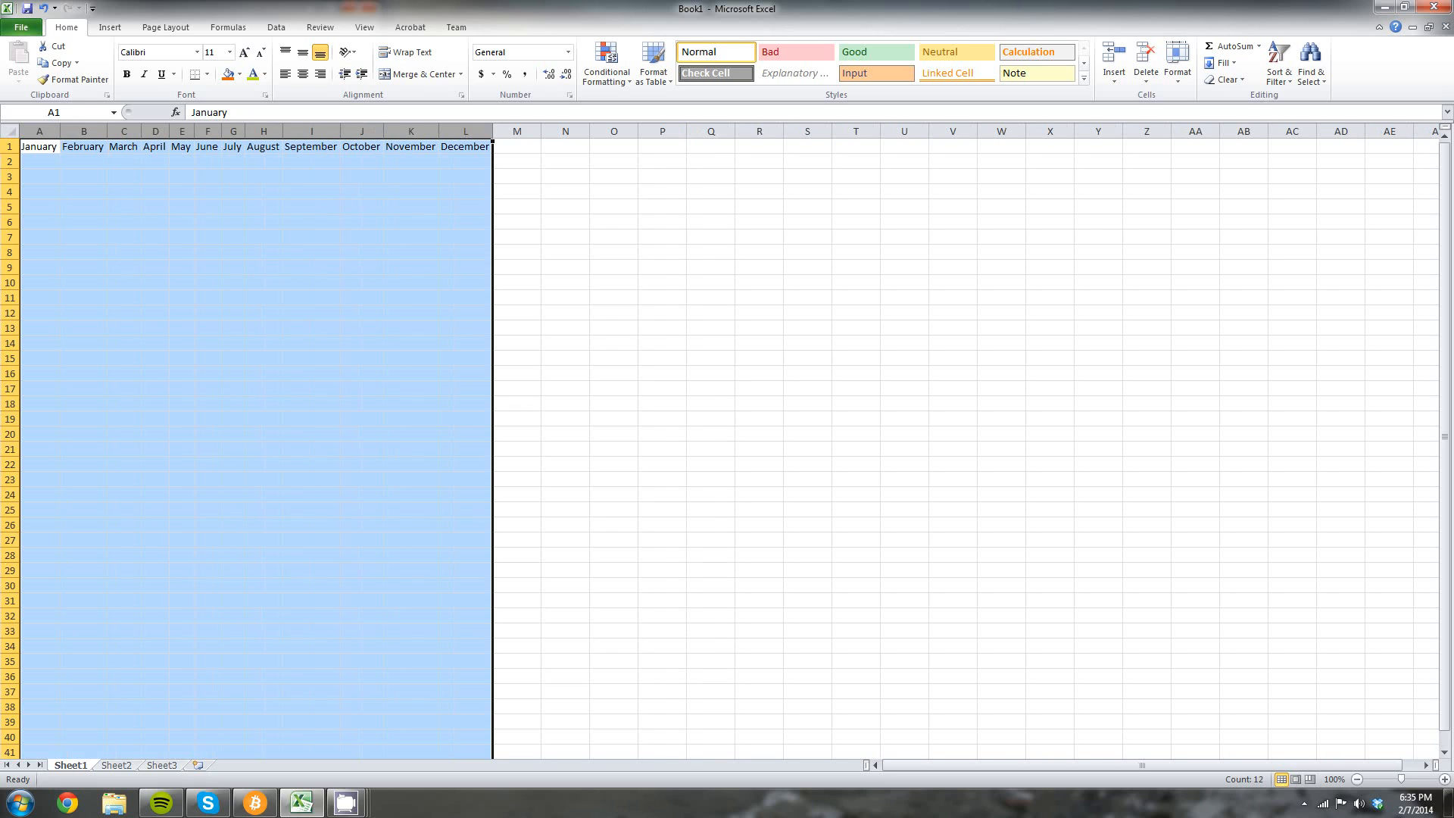
Insert a blank row above the month names in row 1.
left_click(40, 162)
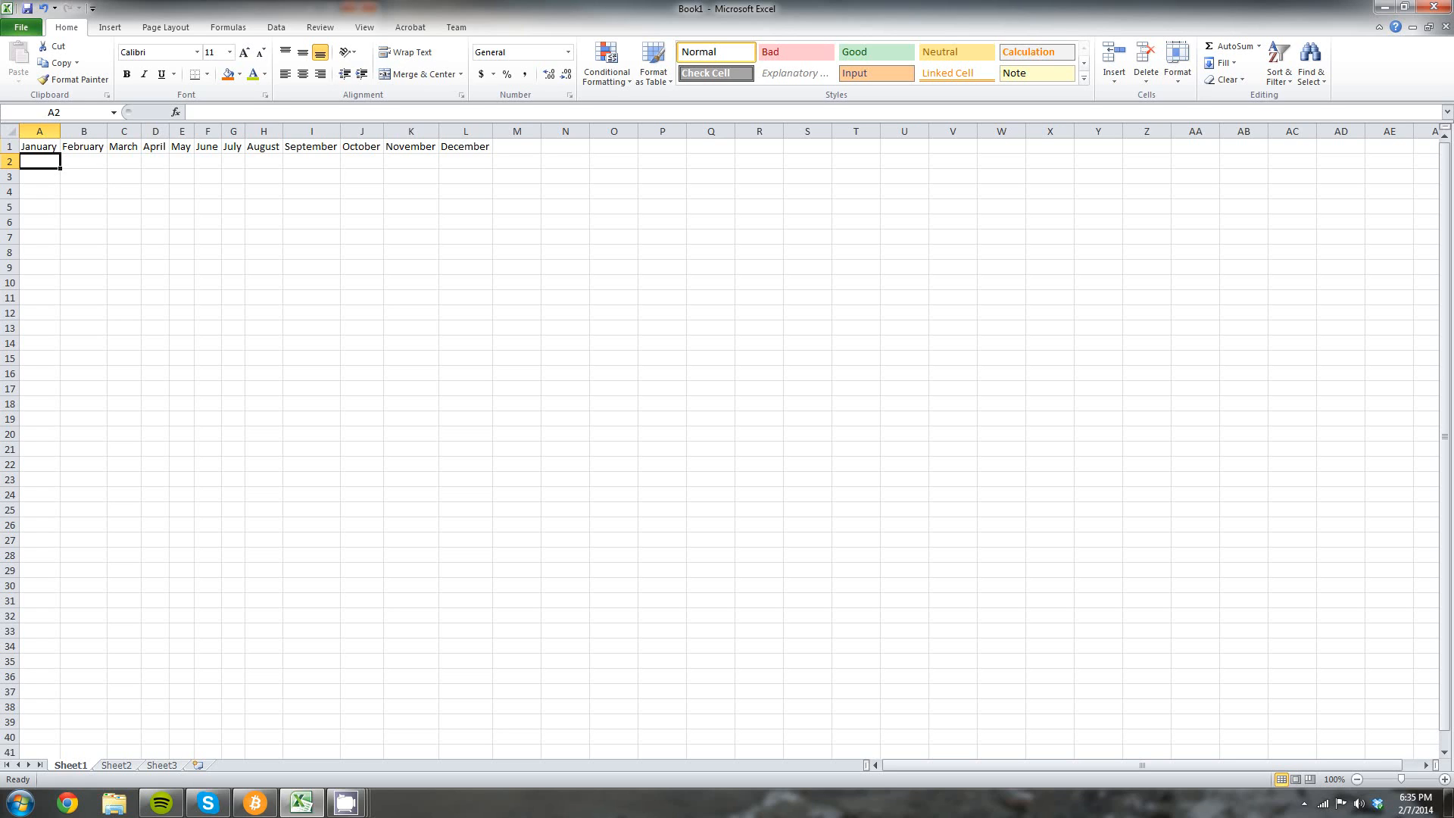
left_click(10, 146)
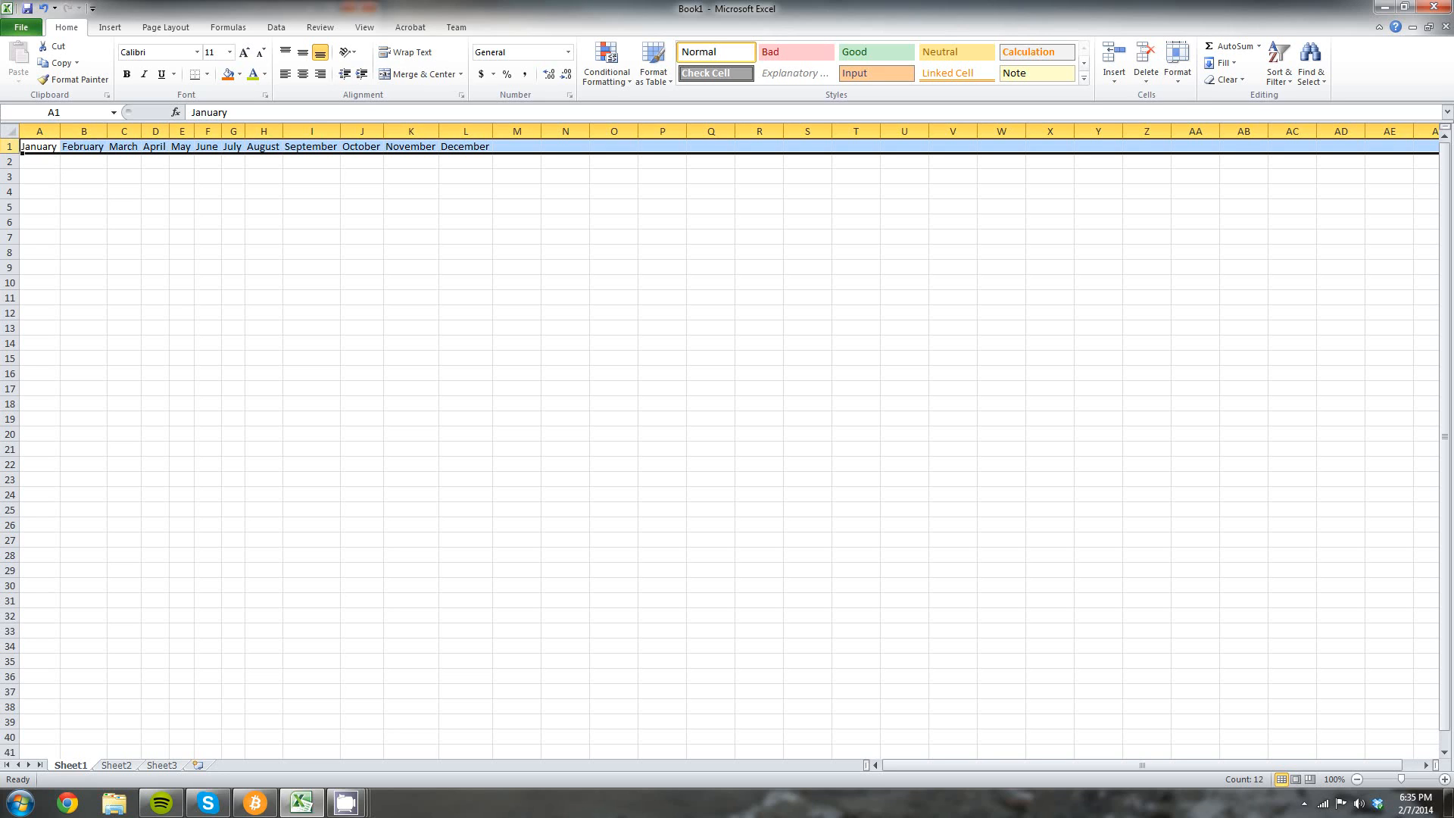
right_click(14, 146)
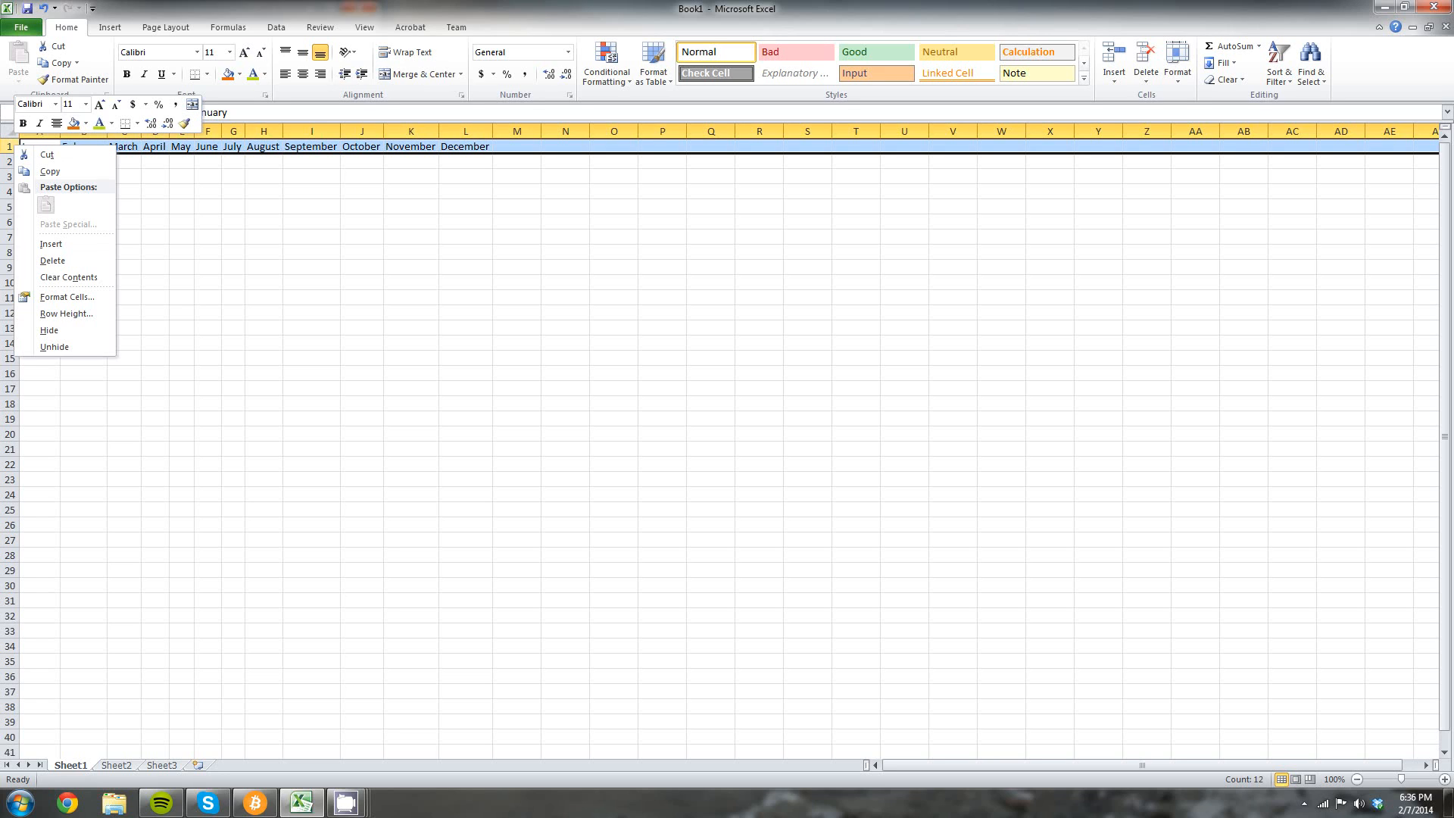
left_click(51, 244)
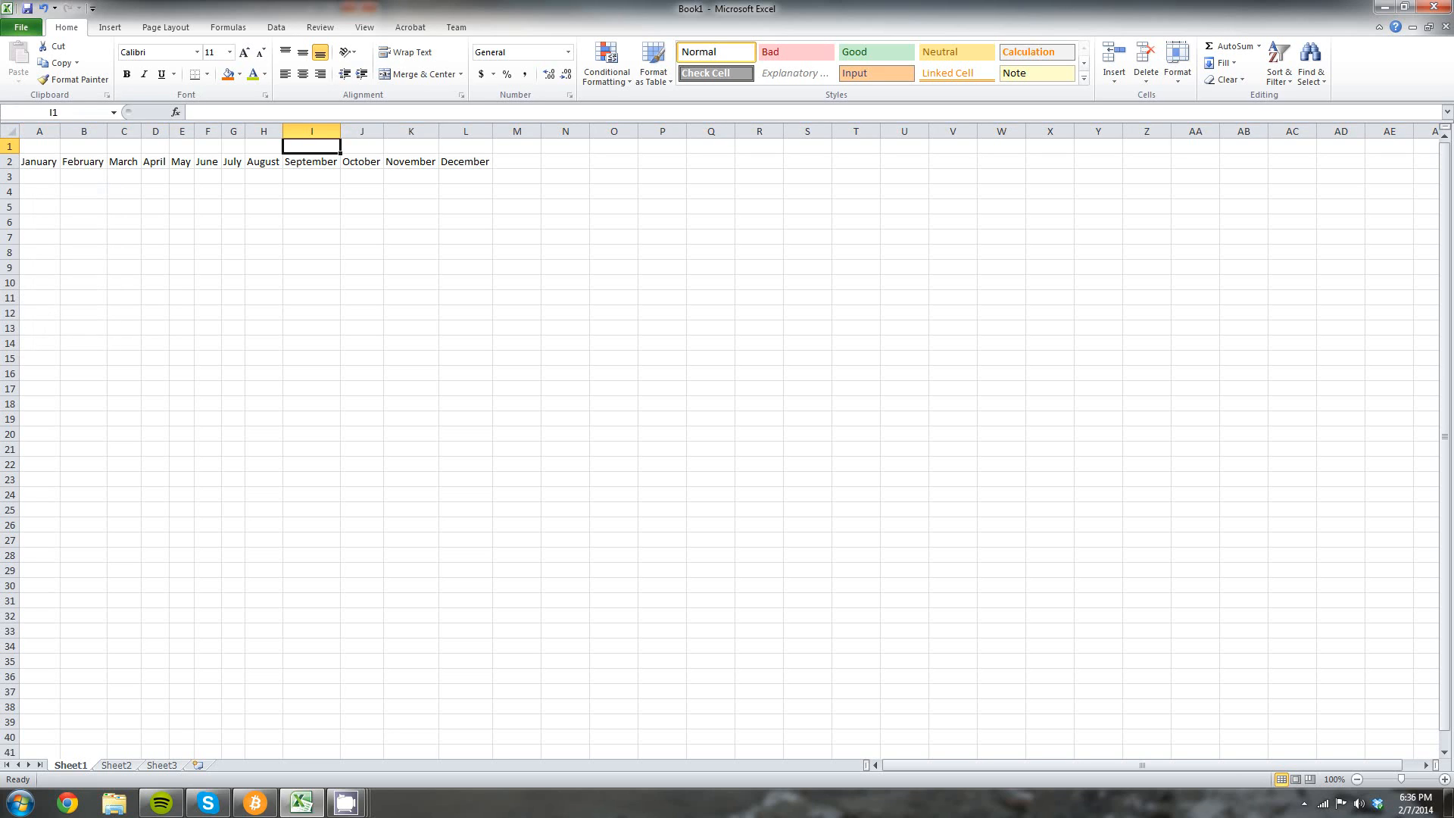
Insert a blank column before the January column.
left_click(39, 131)
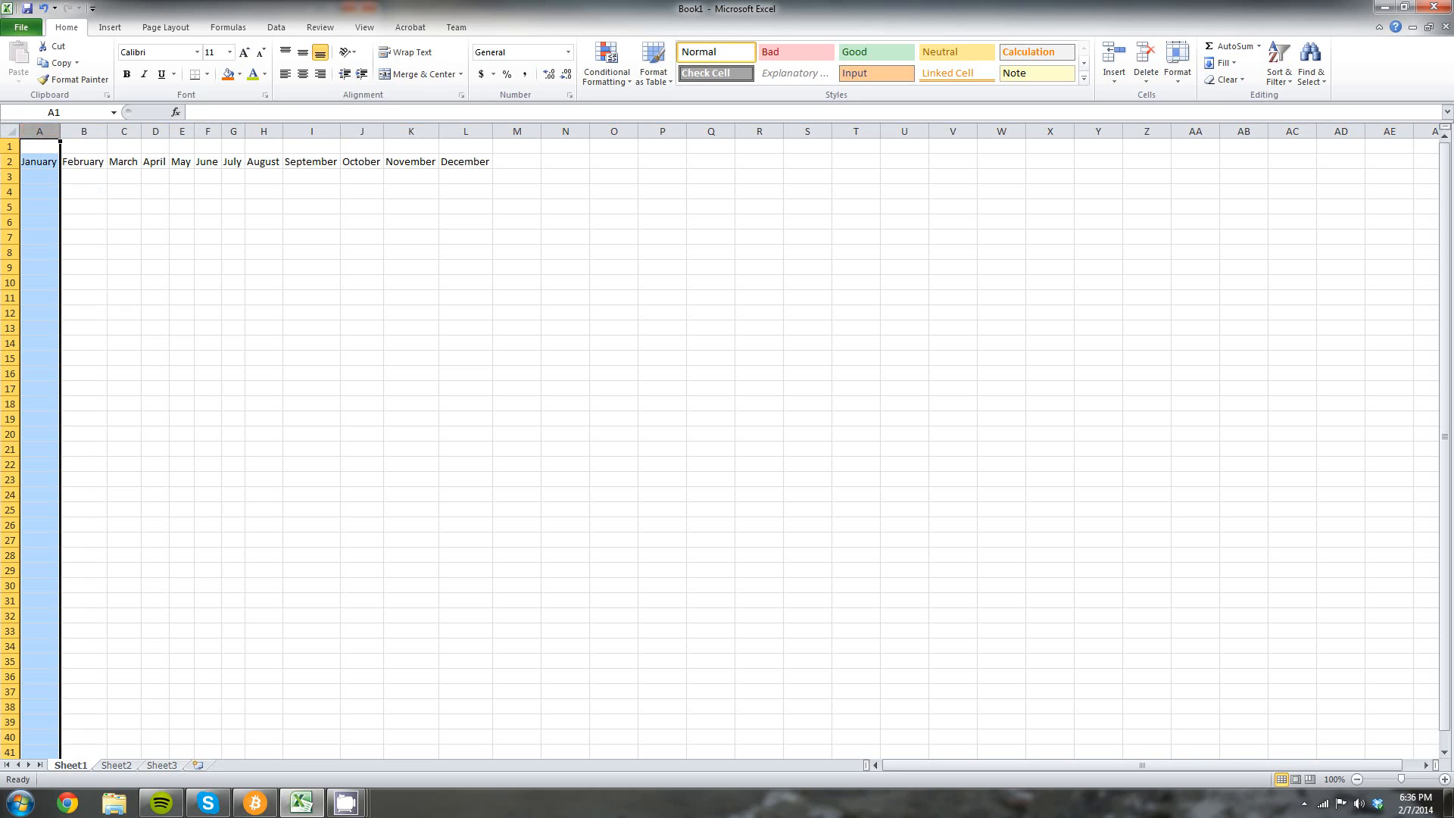
right_click(44, 134)
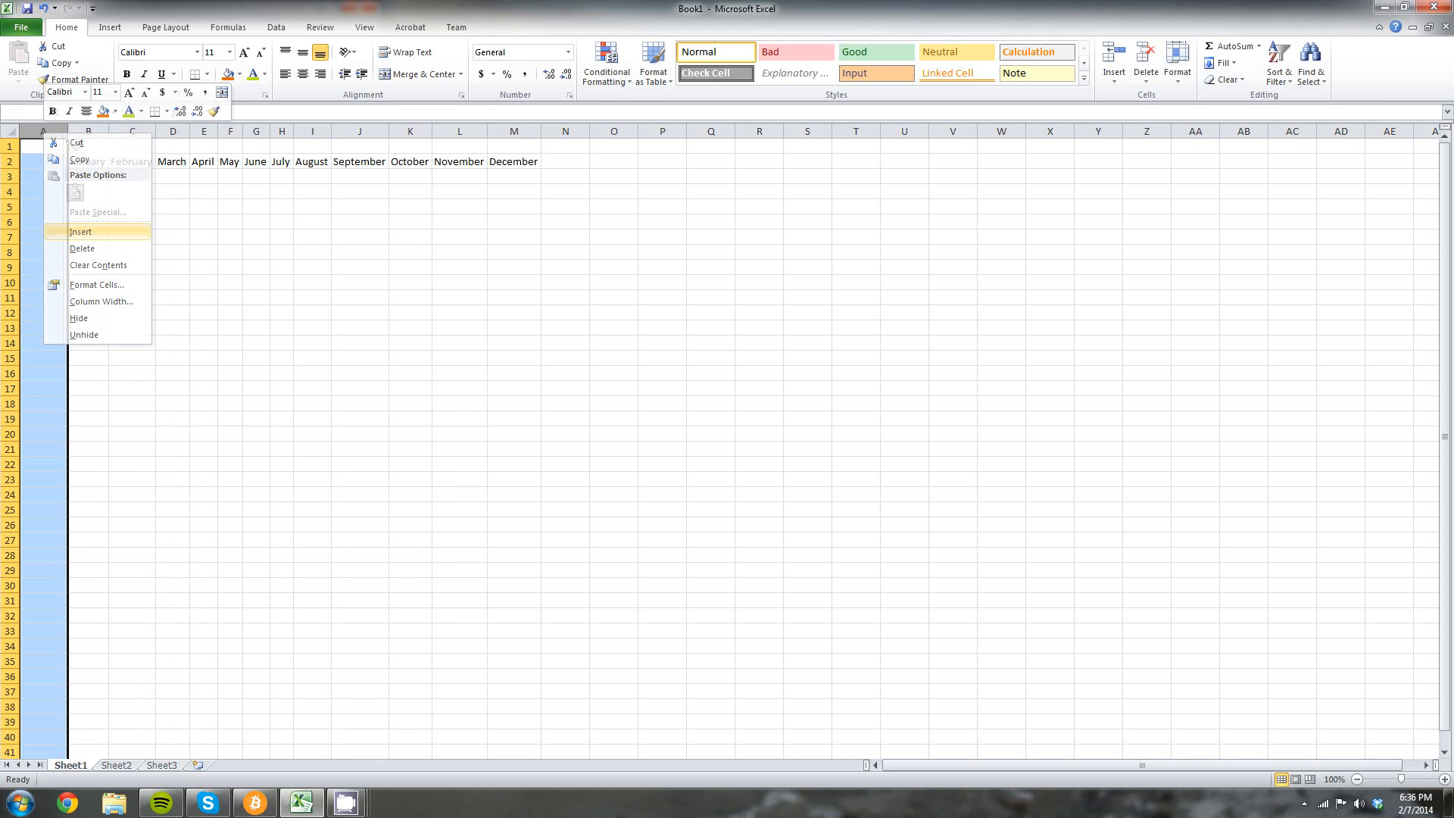
left_click(80, 232)
left_click(46, 146)
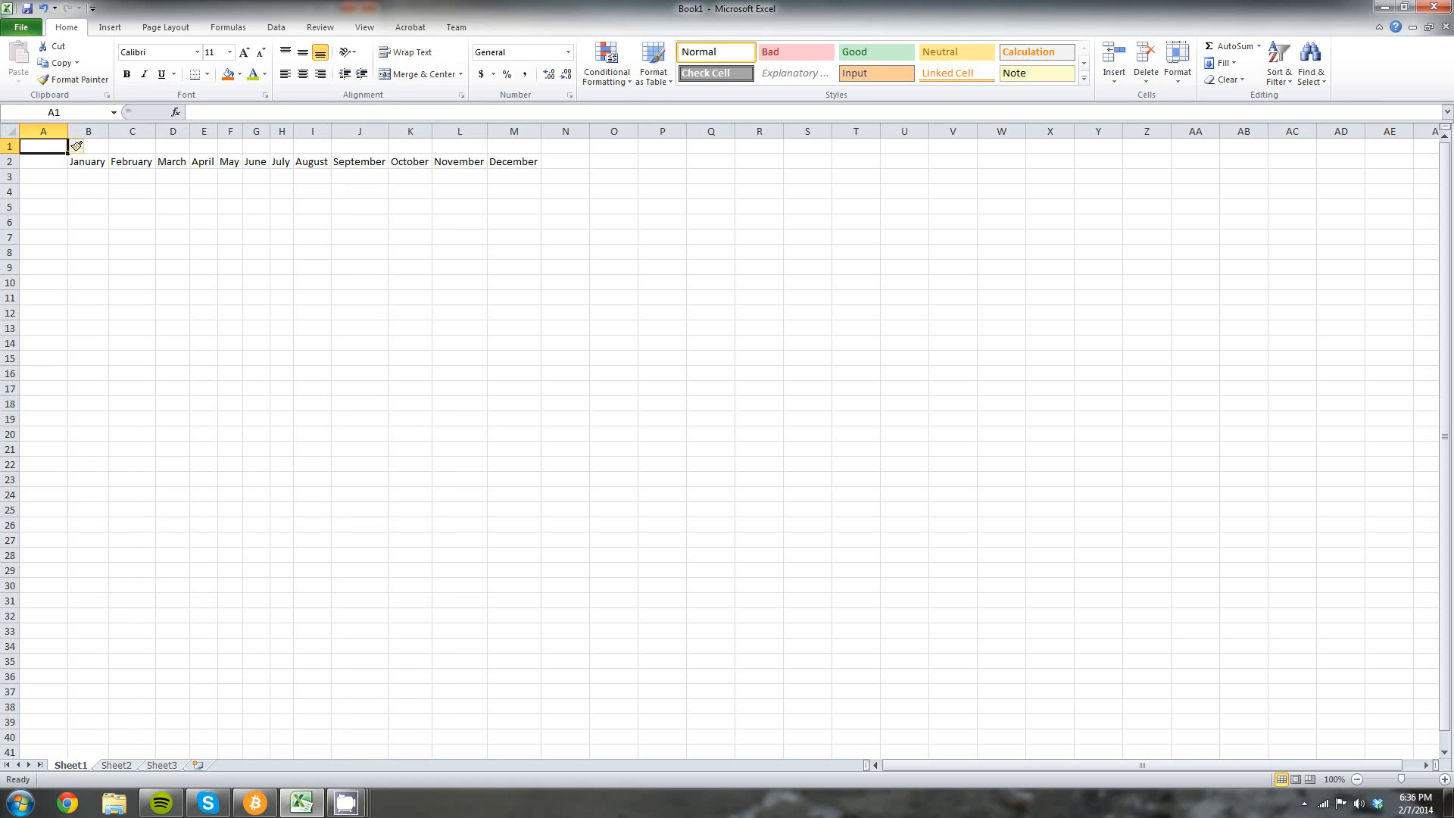
left_click(131, 207)
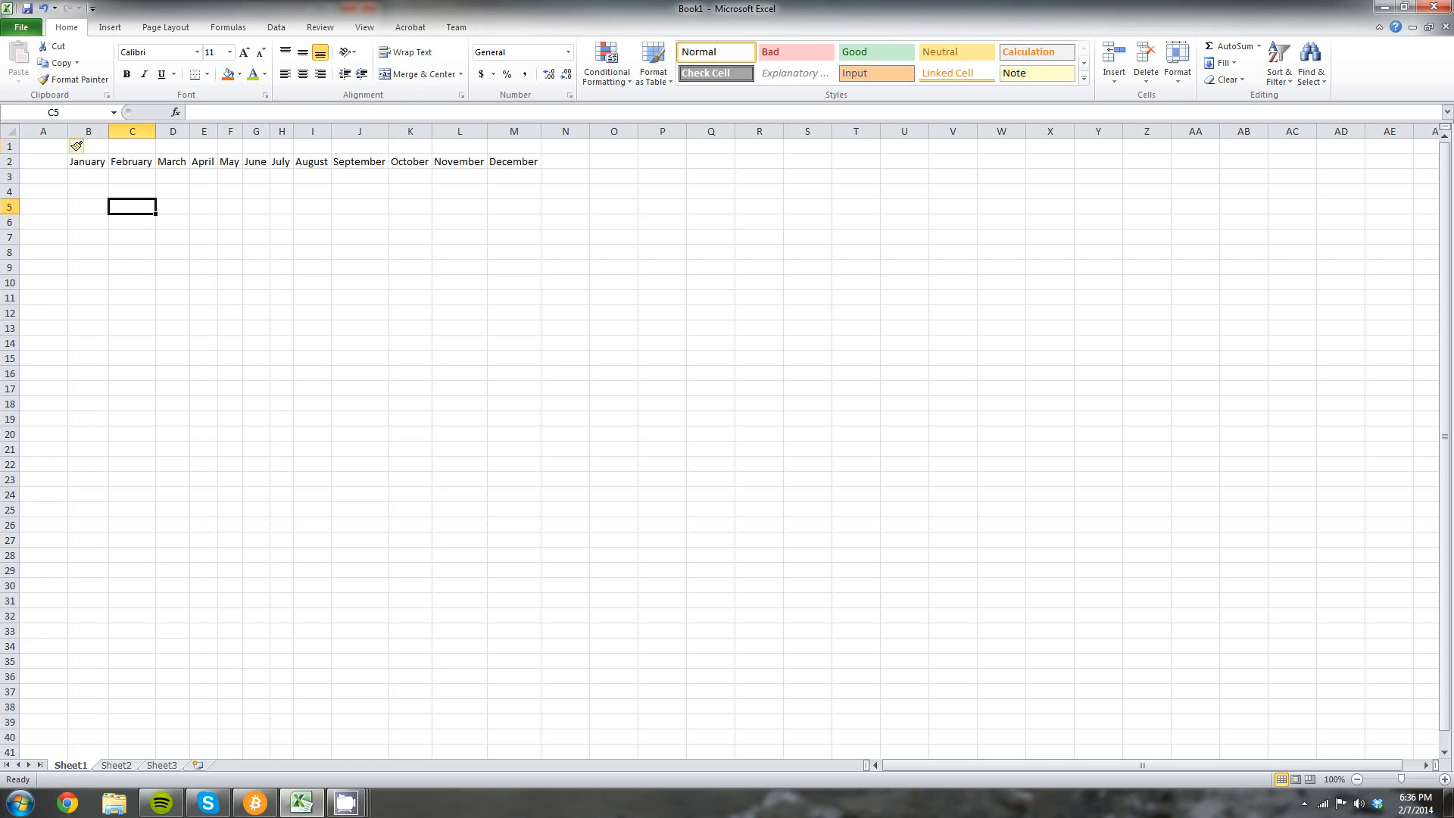
Merge and center D1:L1 above the months and apply the Good cell style to it.
left_click_drag(172, 146, 459, 146)
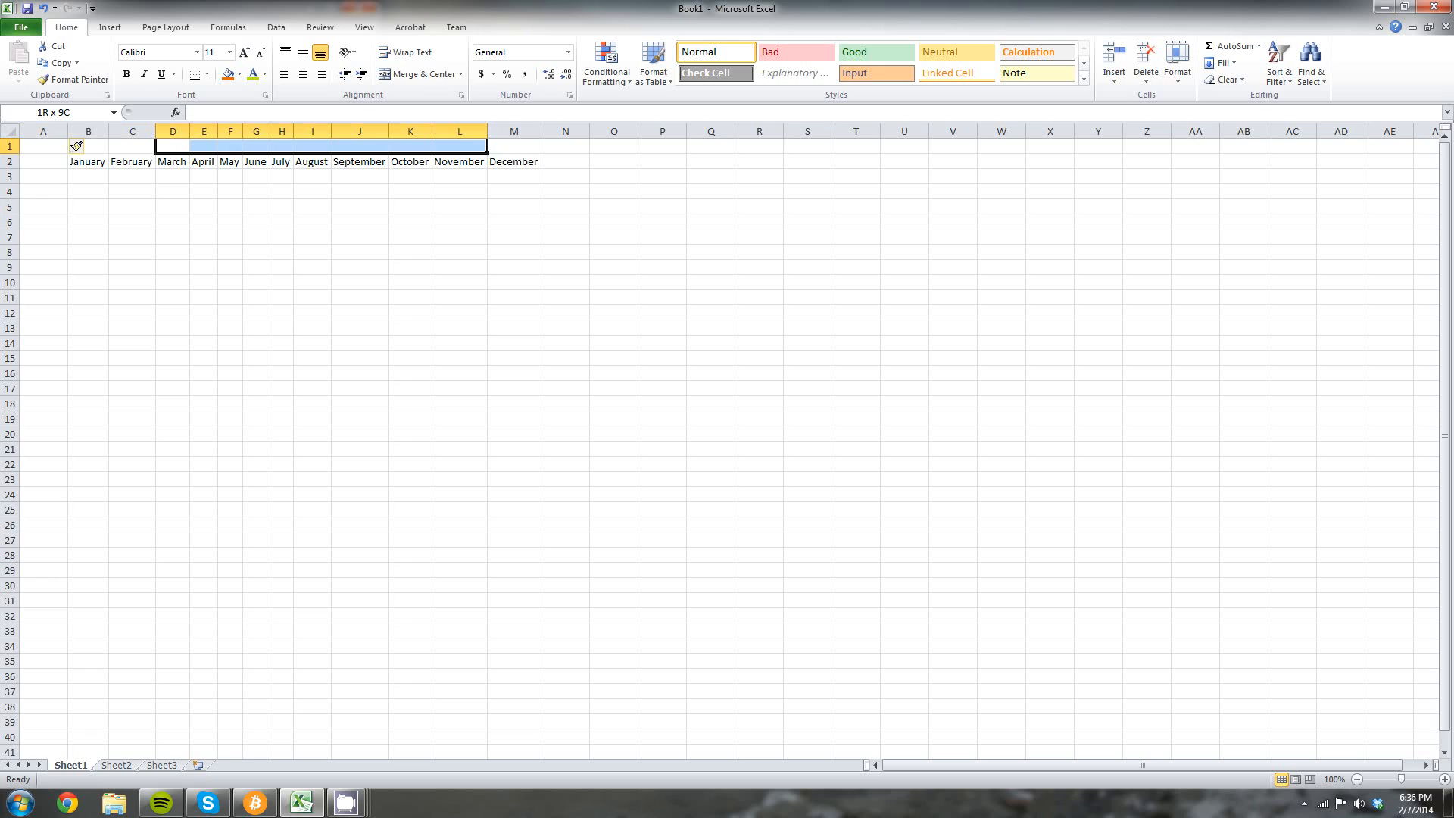
left_click_drag(76, 146, 76, 145)
left_click(421, 74)
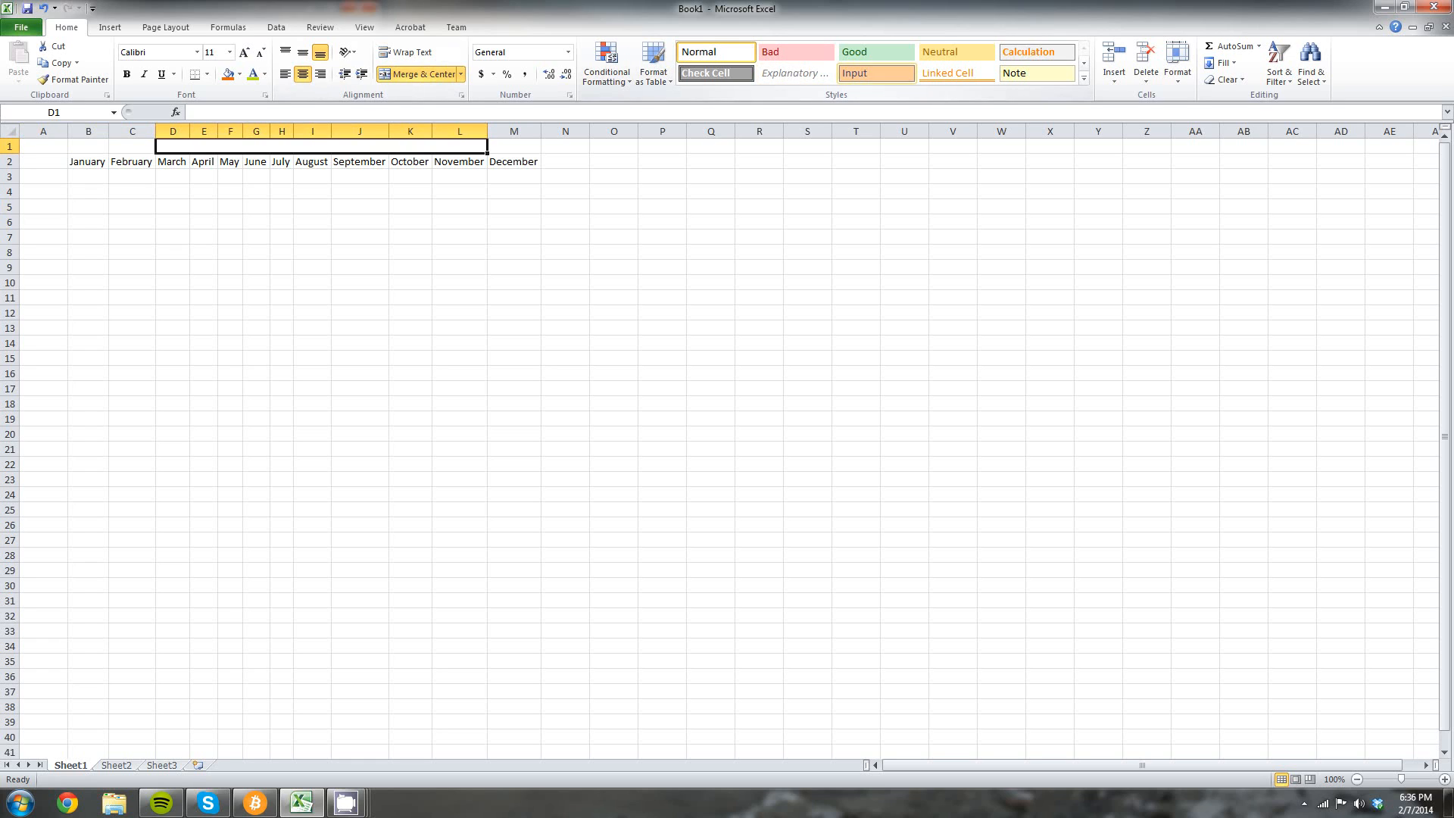
left_click(876, 73)
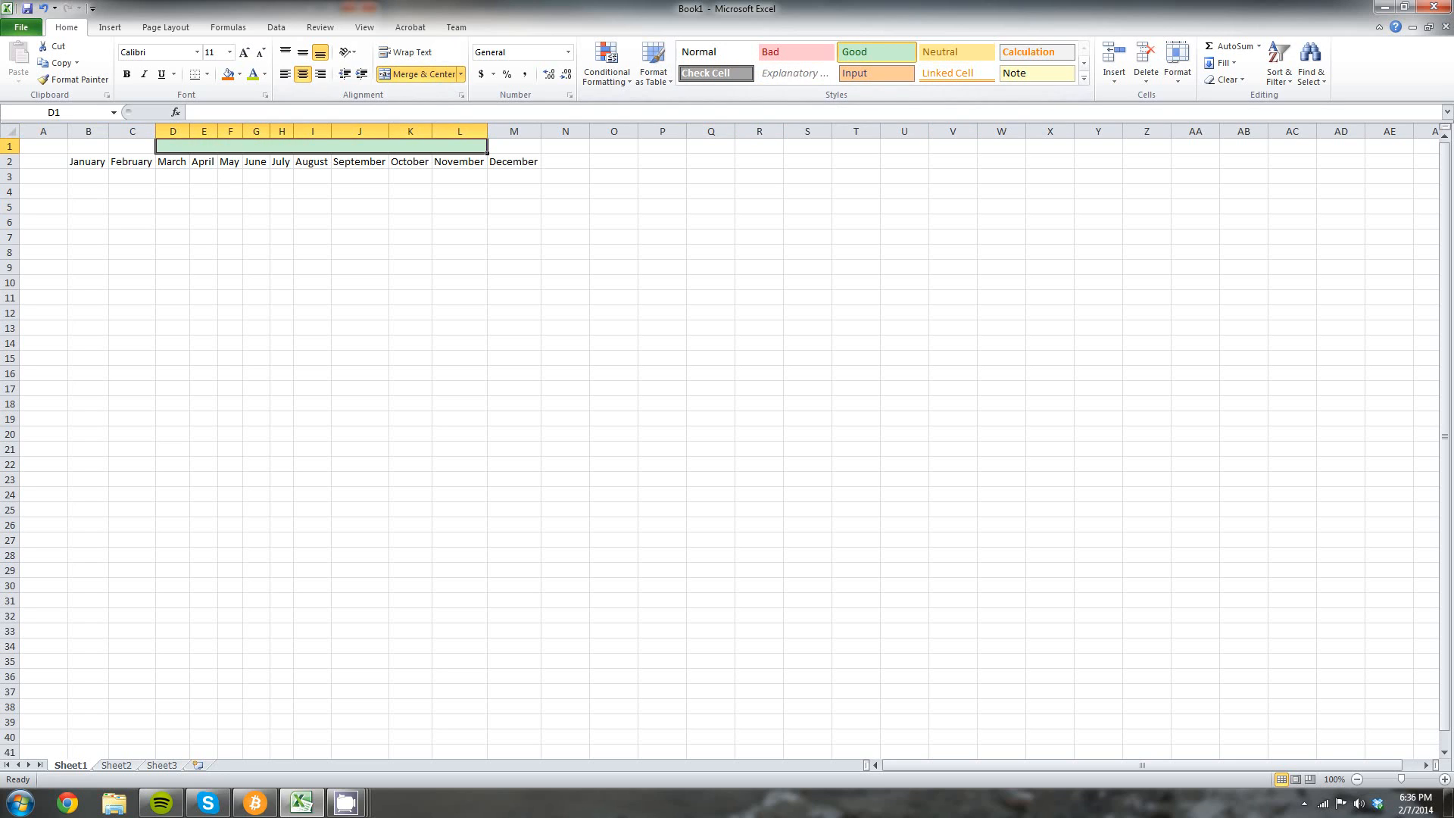
left_click(876, 53)
Enter the title "Beginners Excel" in the merged cell above the months and set its font size to 20.
type("Beginne")
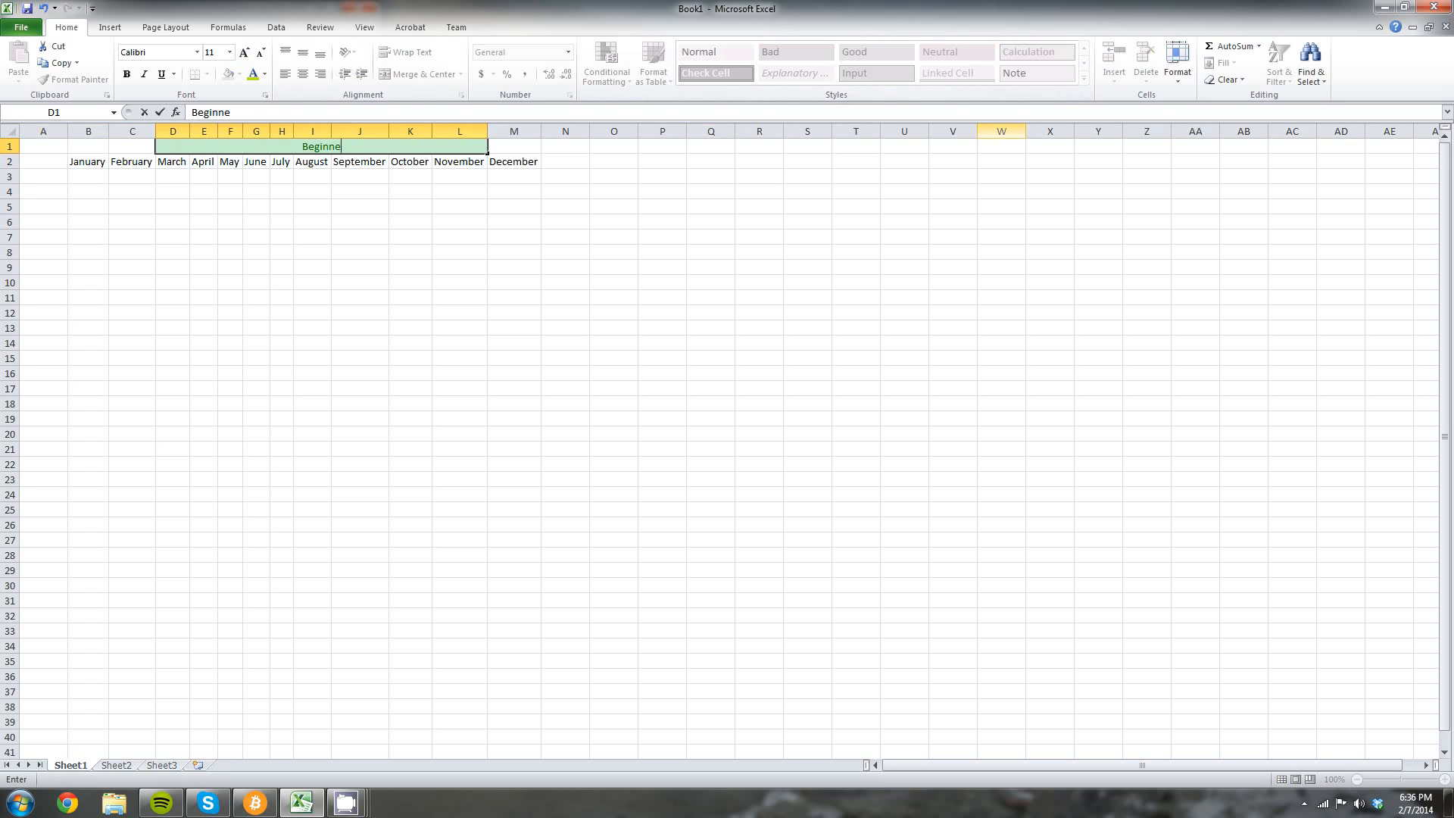
type("rs Excel")
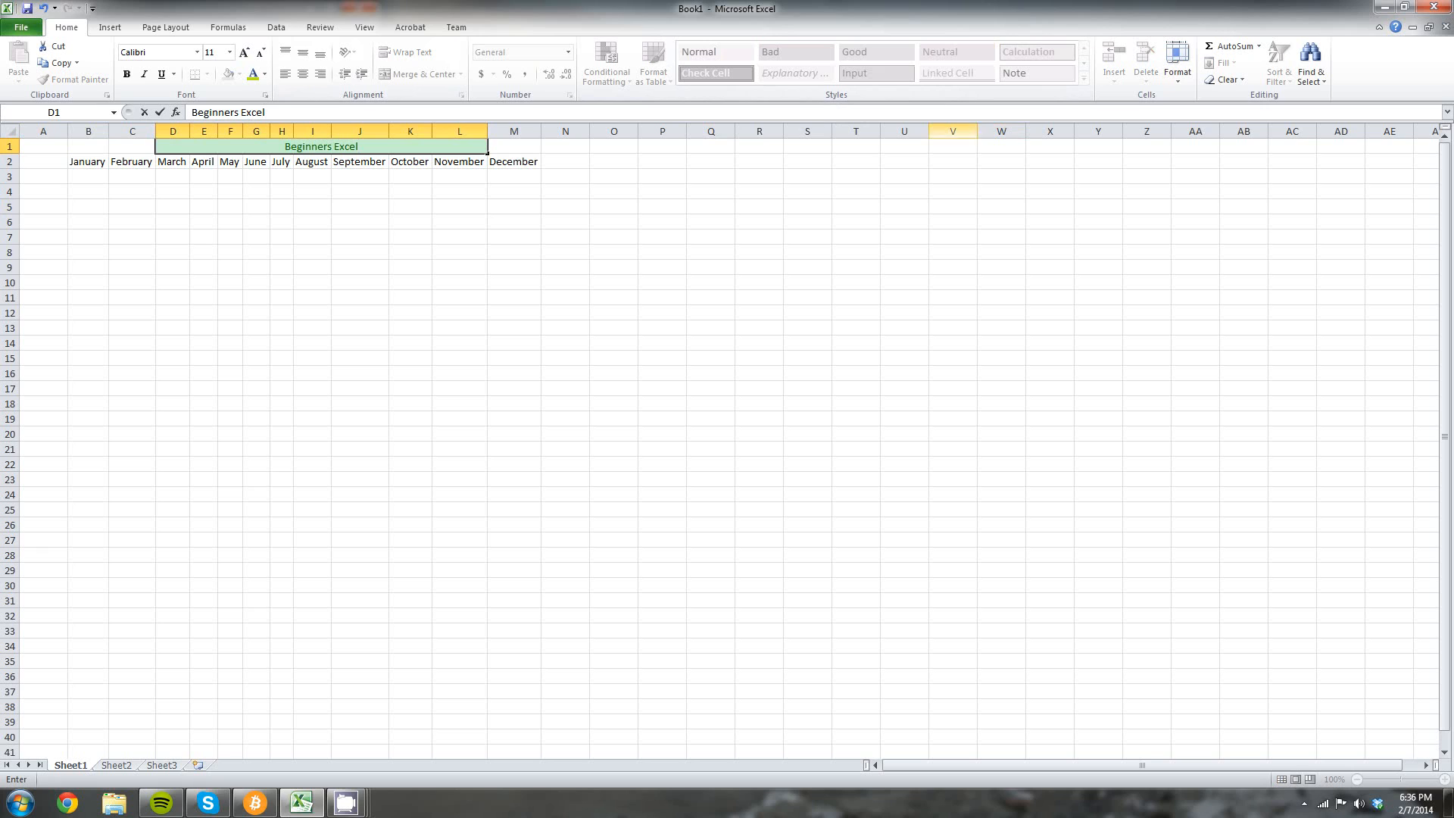
left_click(230, 53)
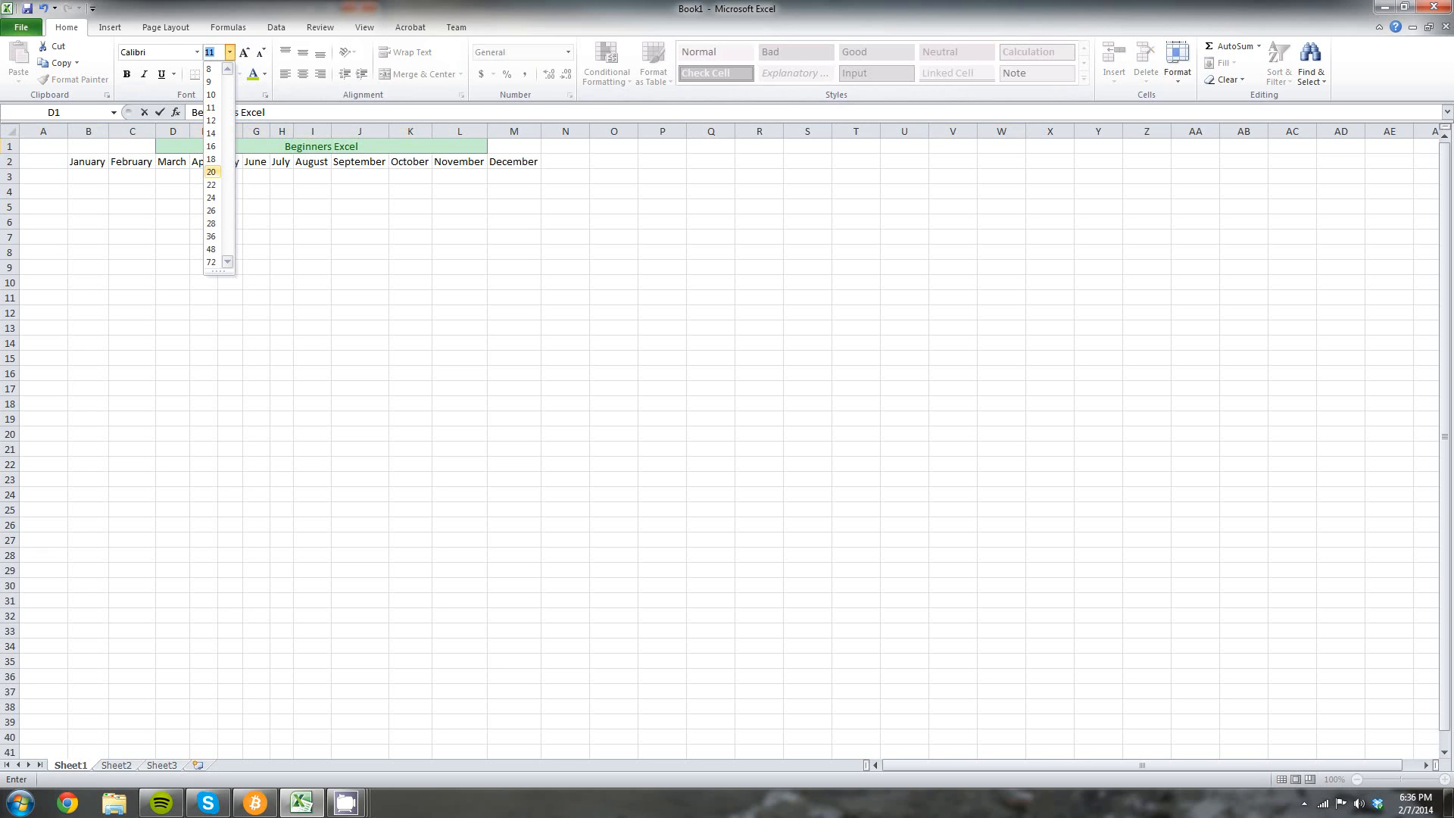
key("Escape")
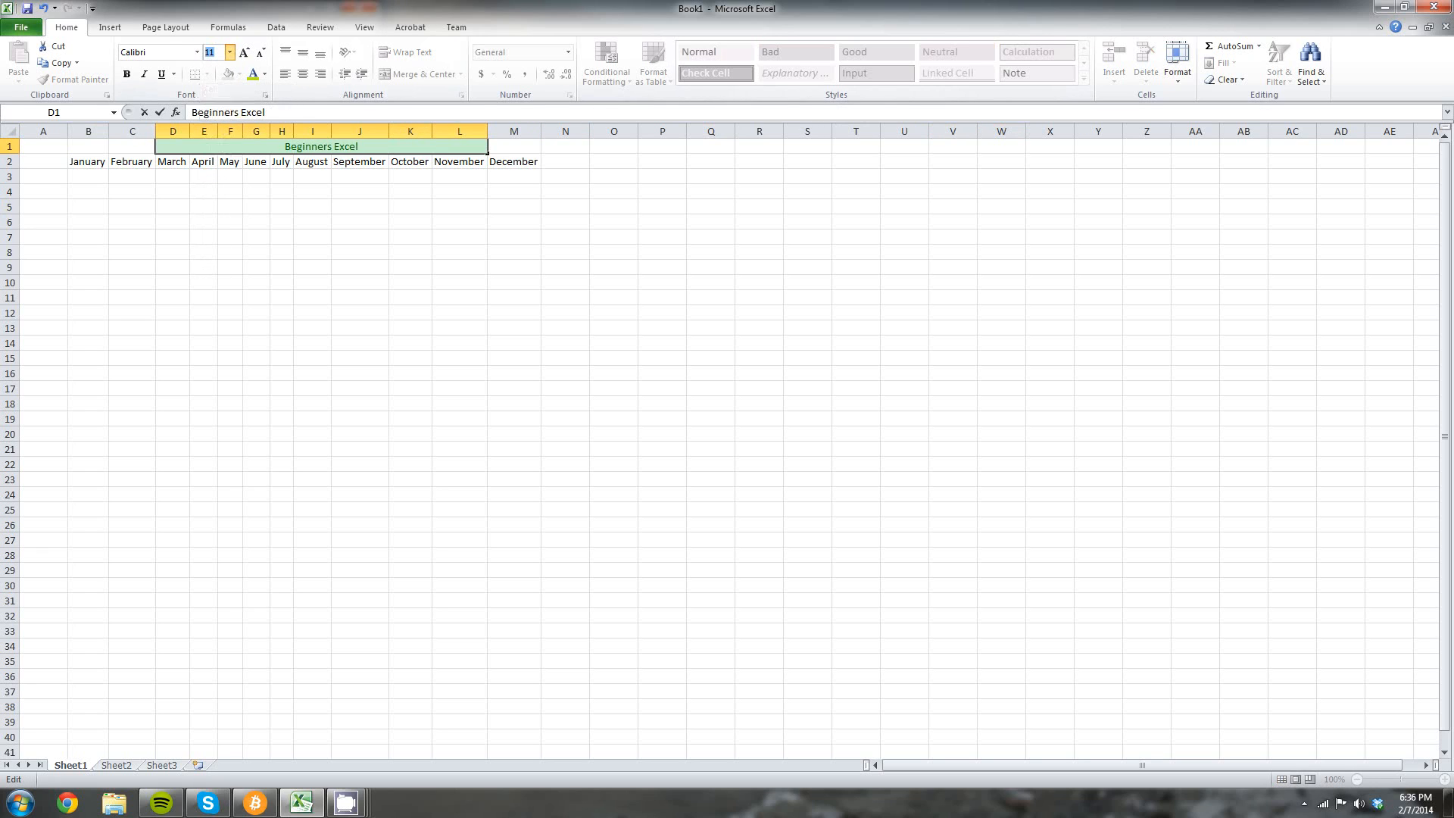
left_click(230, 52)
left_click(213, 184)
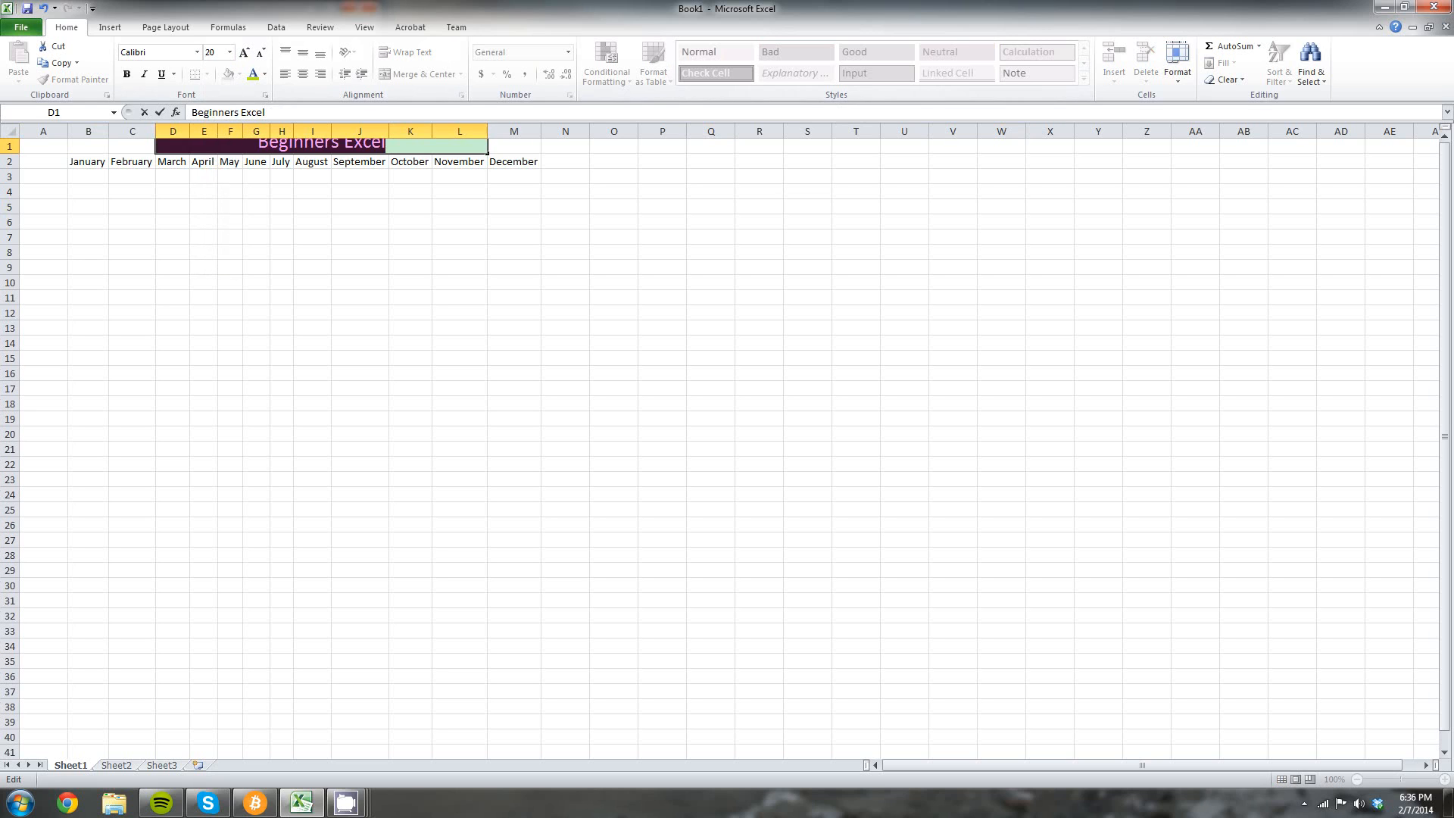
left_click(564, 147)
left_click(614, 203)
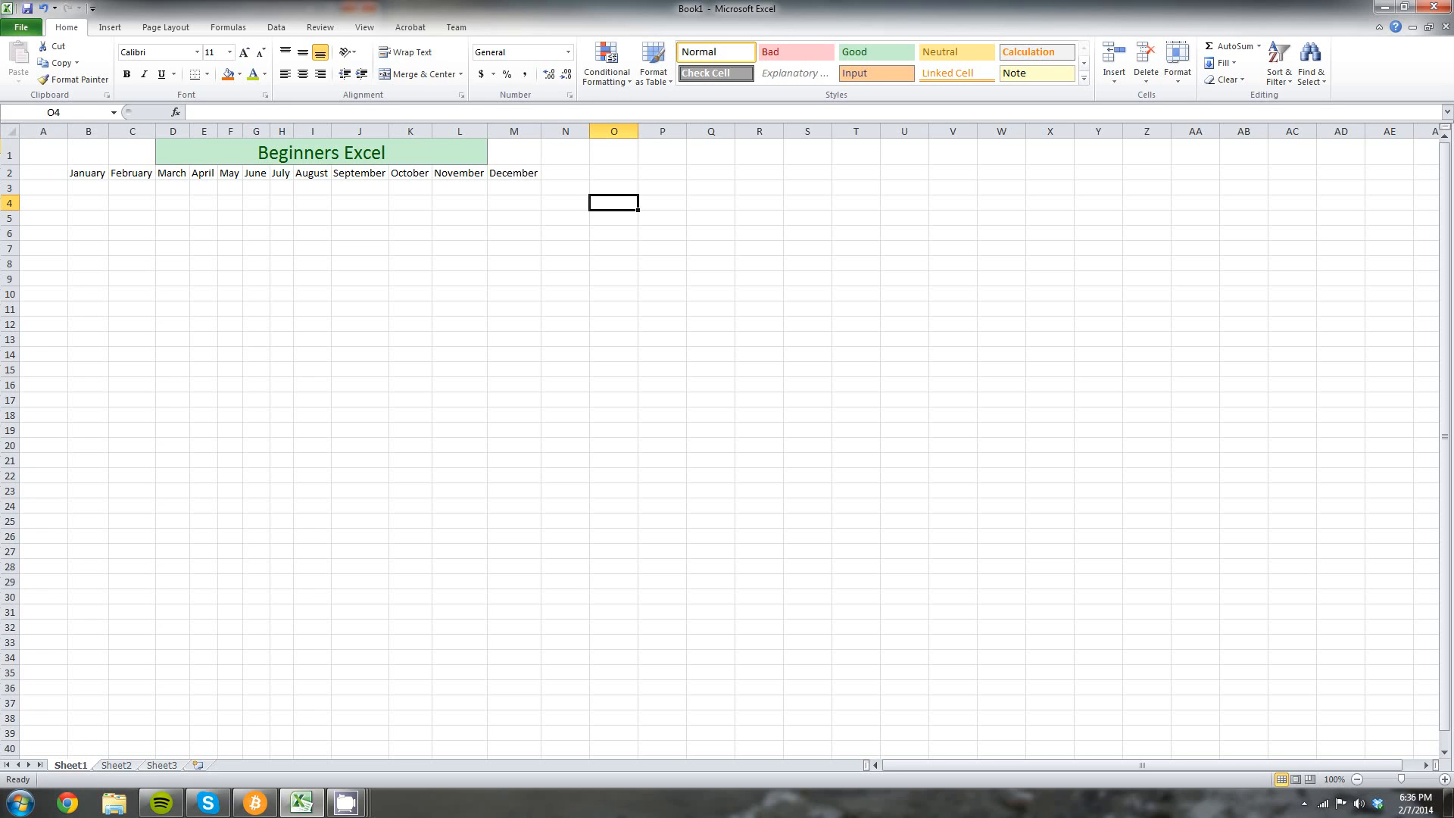
Unmerge the title cell and merge and center the title across B1:N1 instead.
left_click_drag(88, 152, 575, 151)
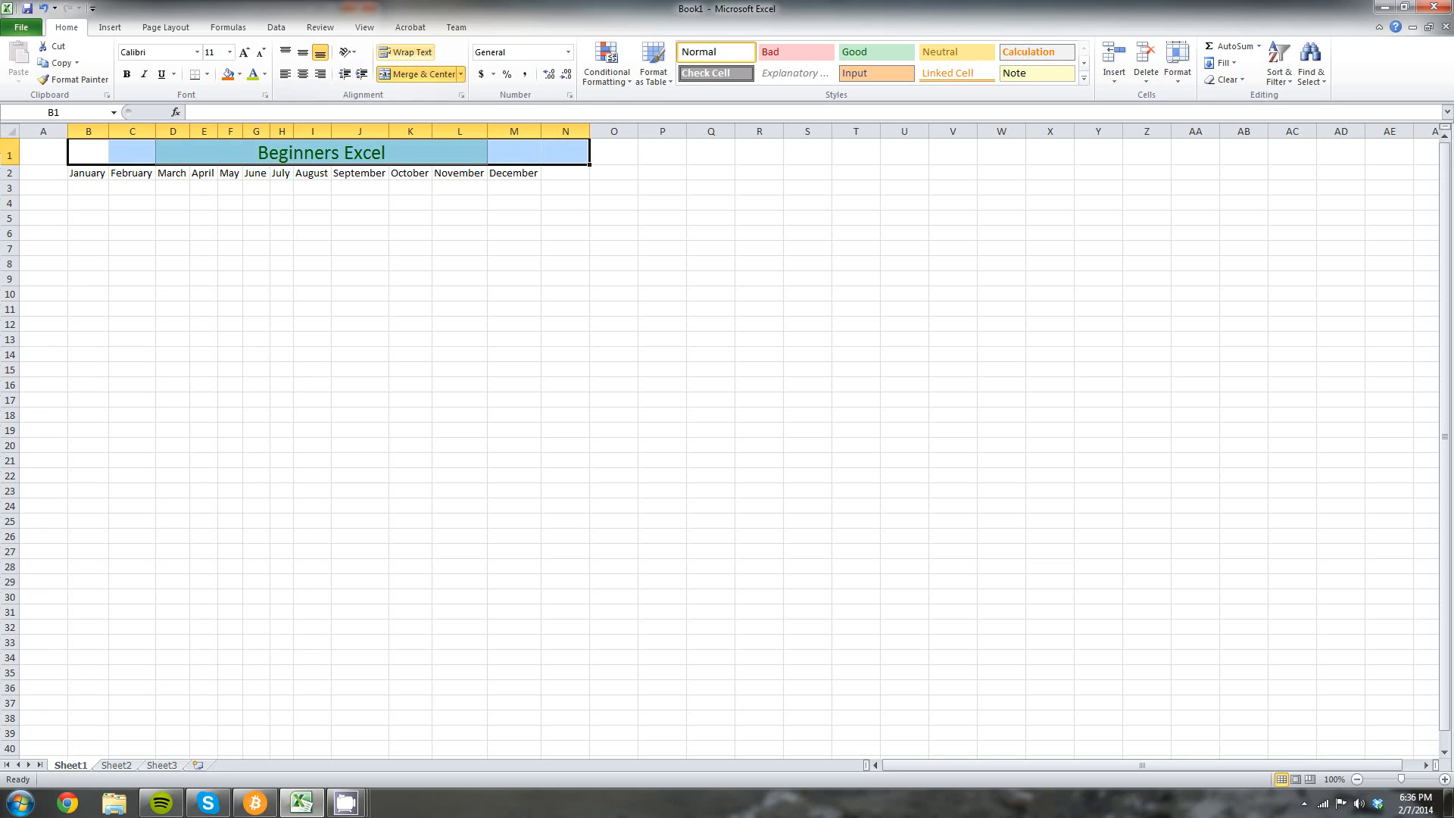
left_click(418, 73)
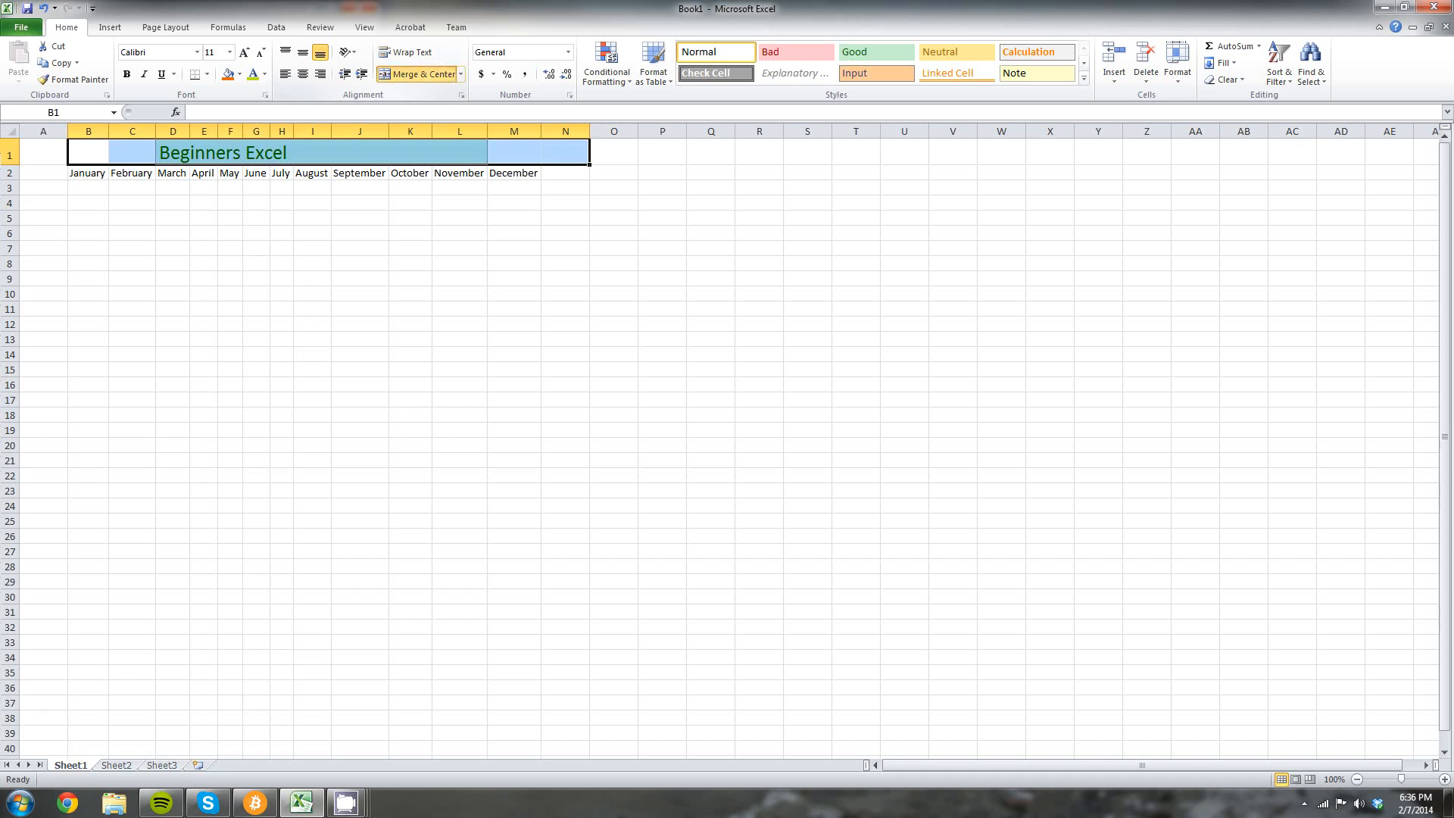
left_click(418, 73)
left_click(662, 191)
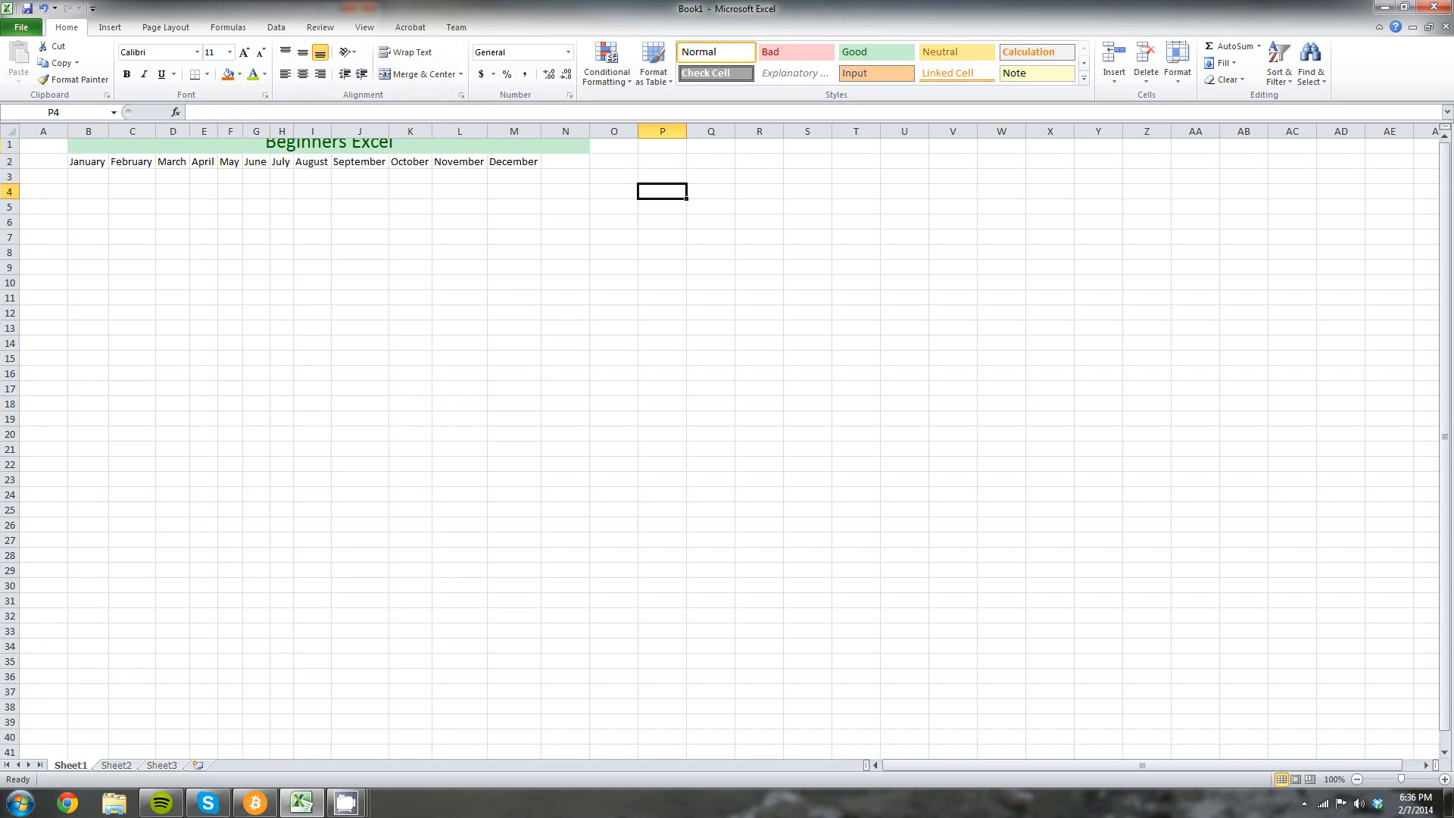
left_click(329, 145)
left_click(614, 175)
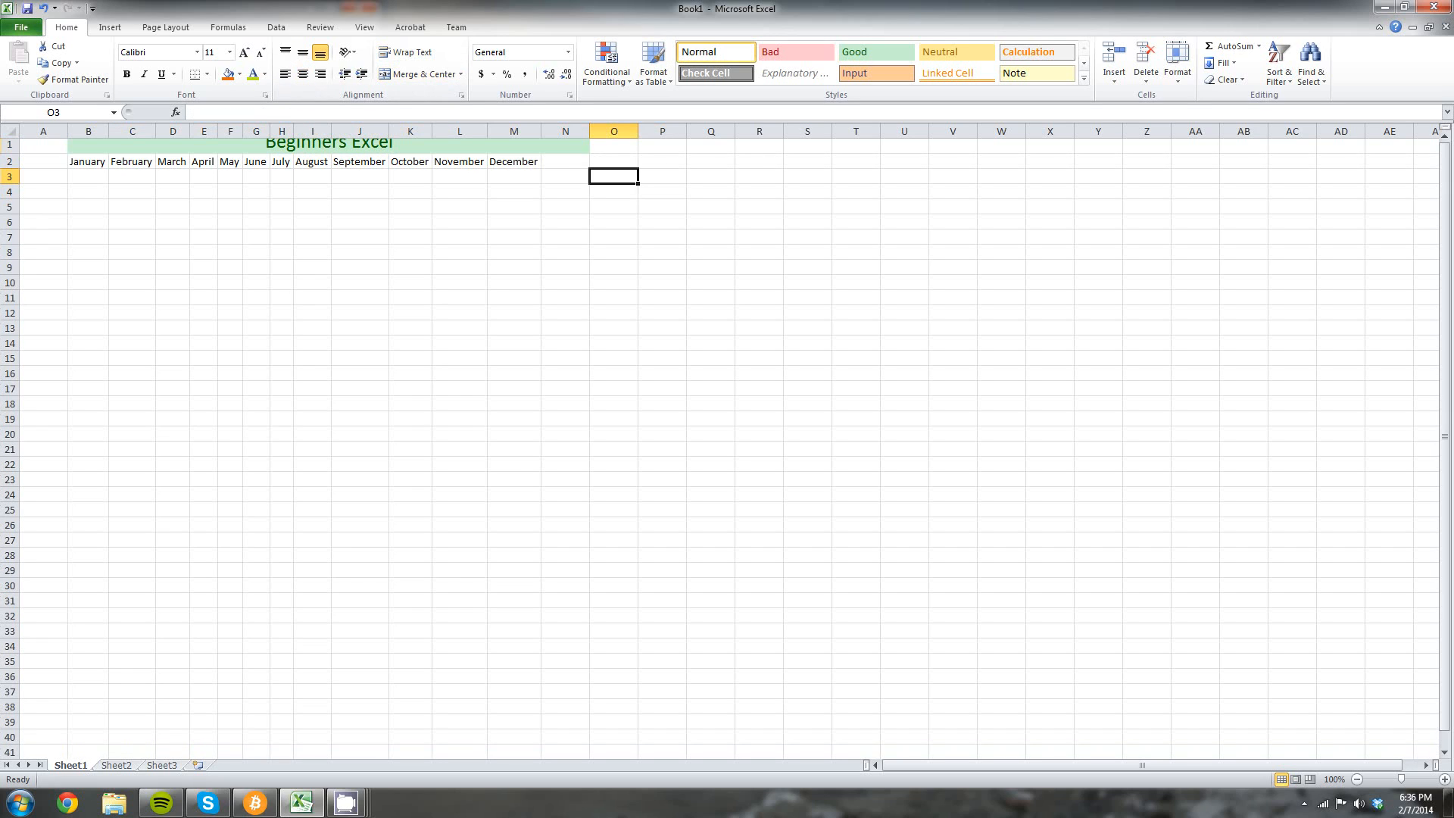
left_click(328, 145)
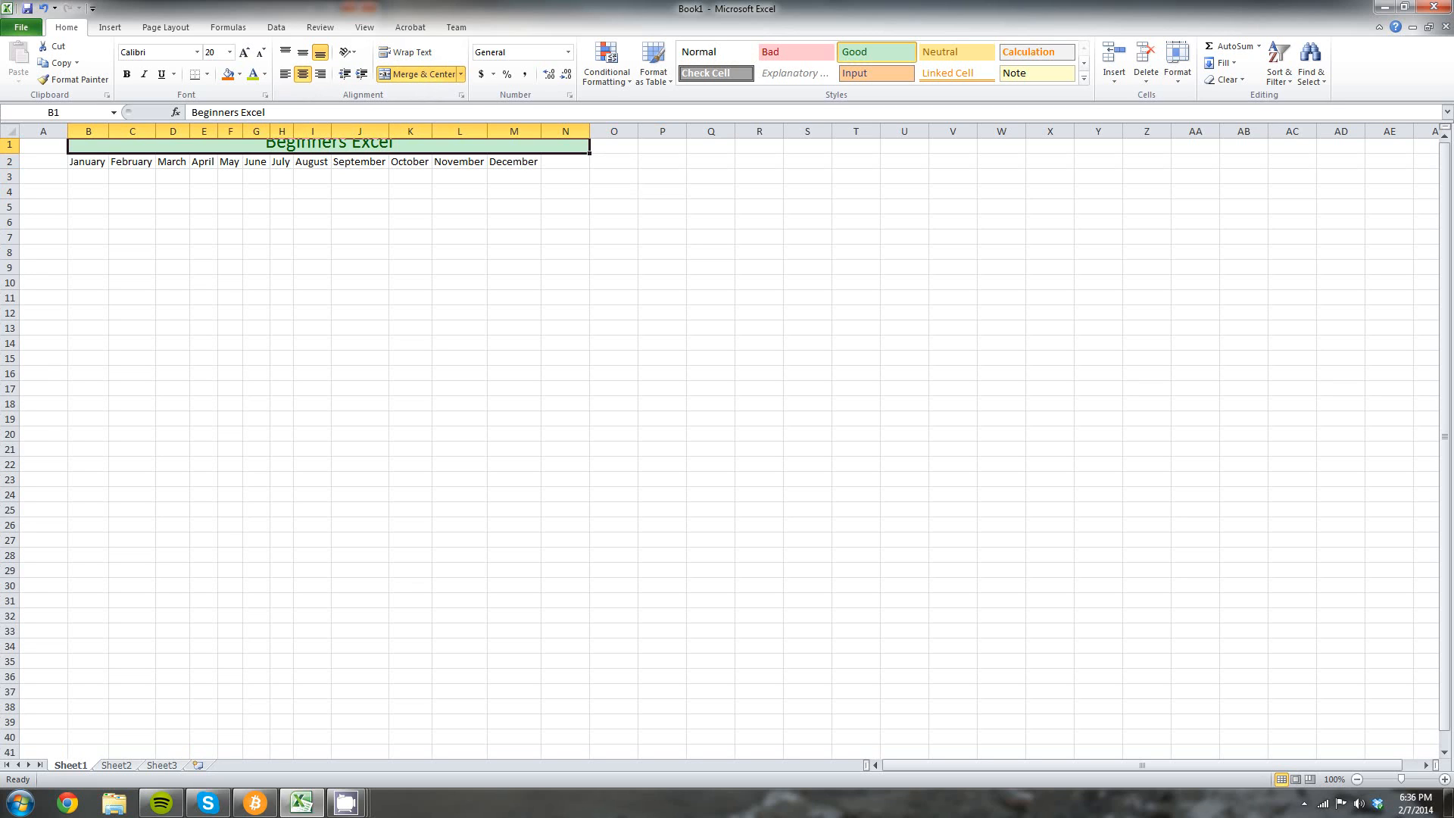
Undo the title's merging, text and styling, back through the insertion of the blank first column.
key("ctrl+z")
key("ctrl+z")
key("ctrl+z")
key("ctrl+z")
key("ctrl+z")
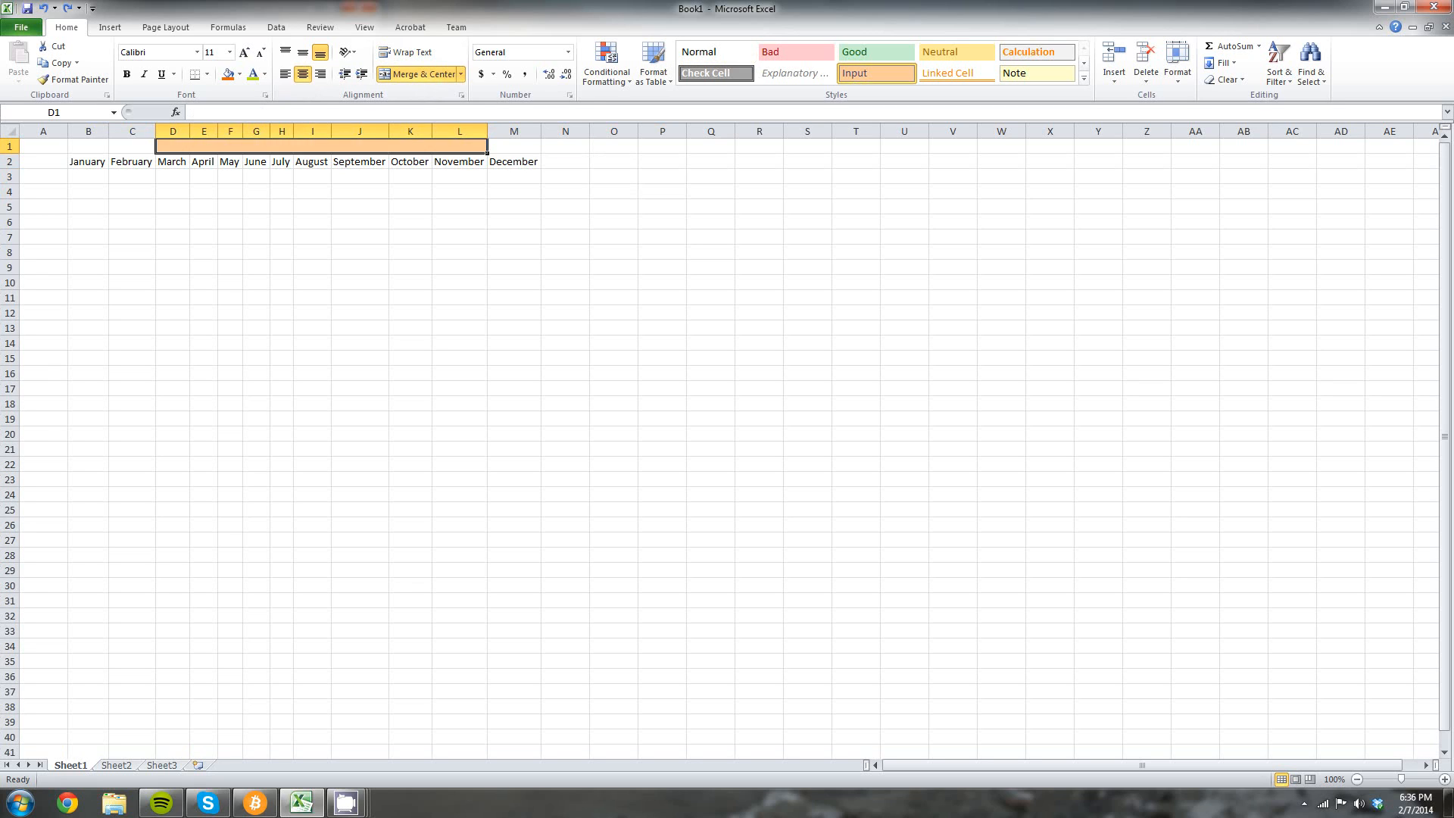
key("ctrl+z")
key("ctrl+z")
key("ctrl+z")
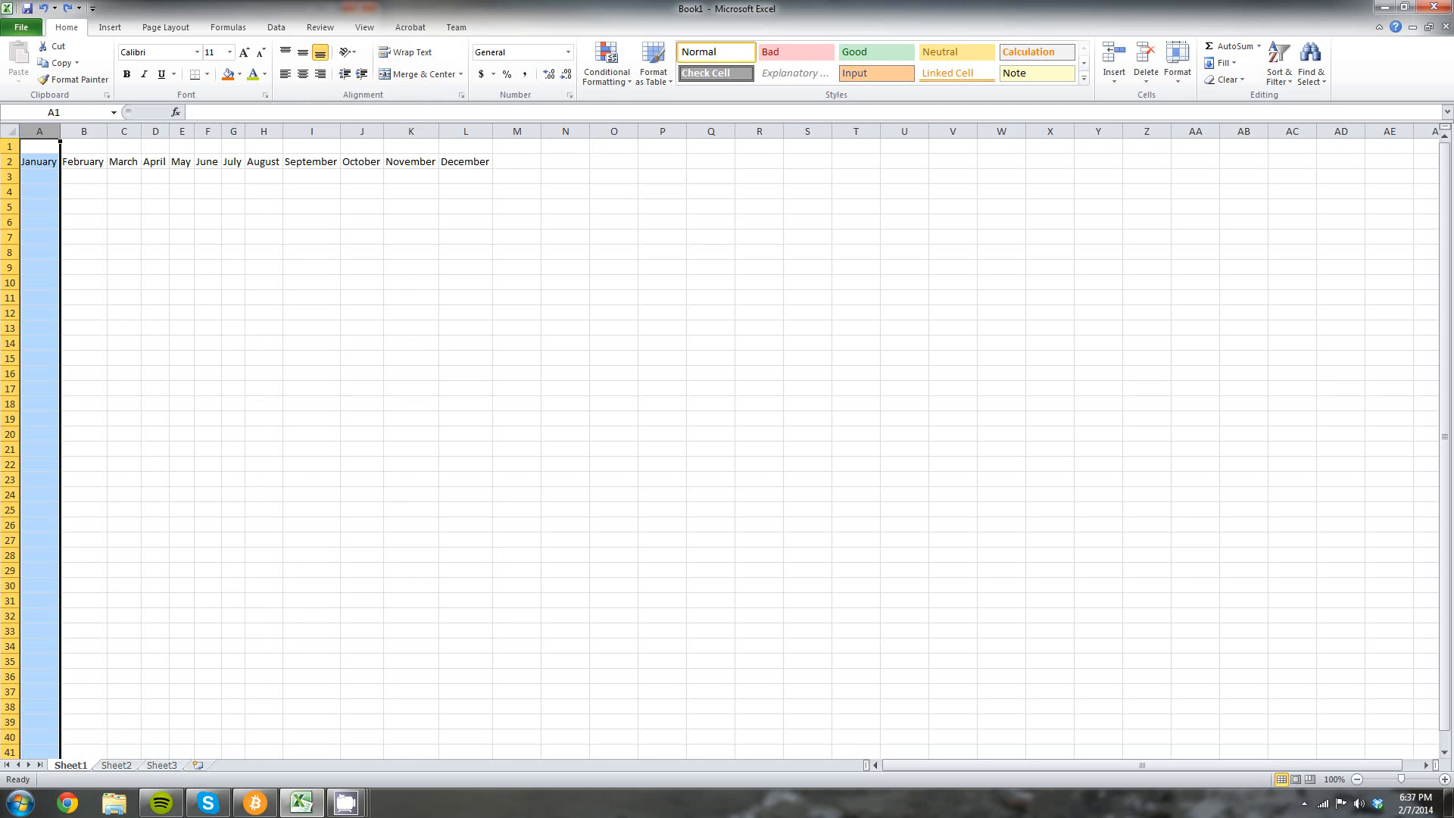
Insert a blank column before January and apply the Good cell style to D1:L1.
right_click(45, 132)
left_click(75, 232)
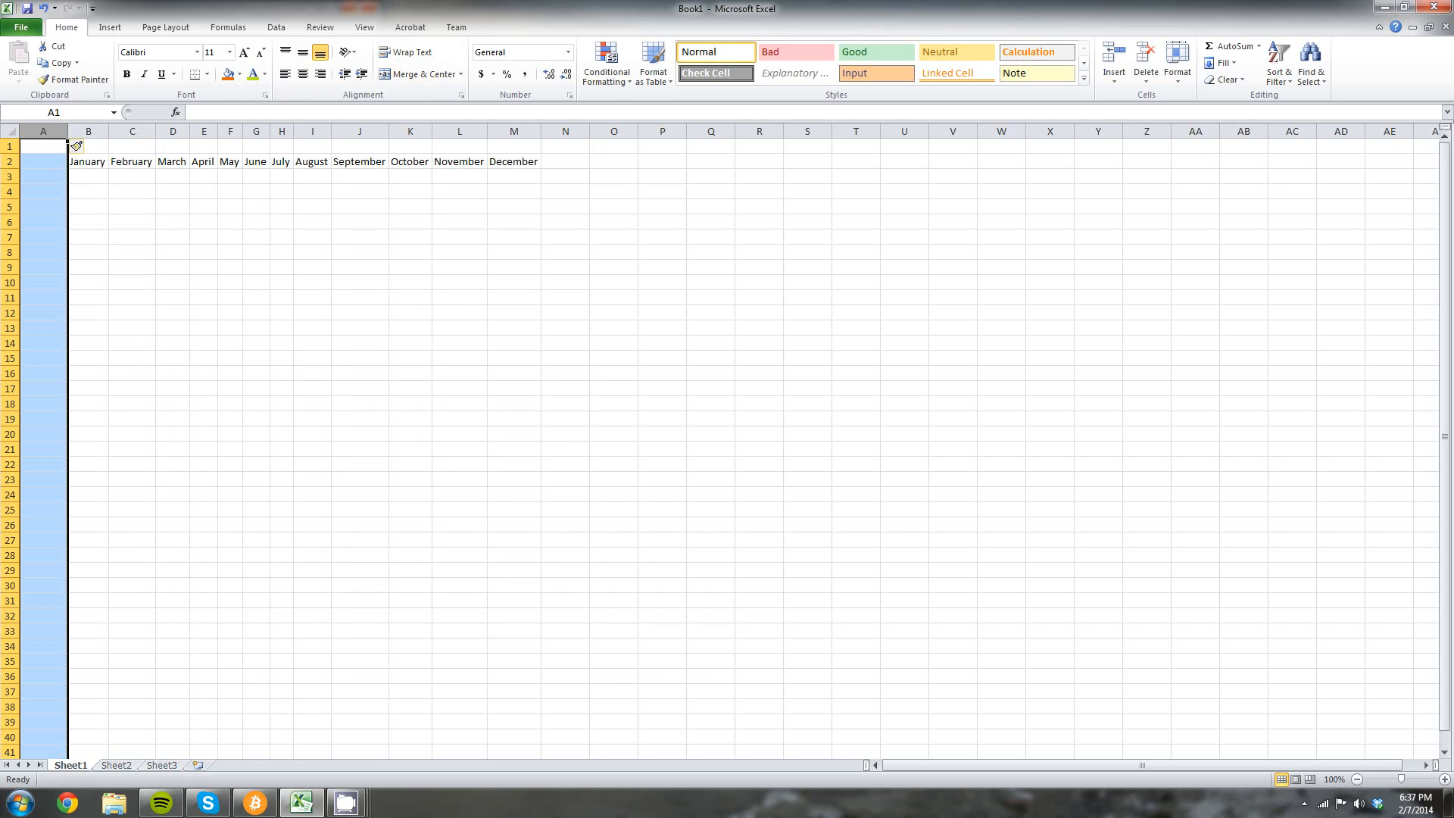
left_click_drag(173, 145, 460, 146)
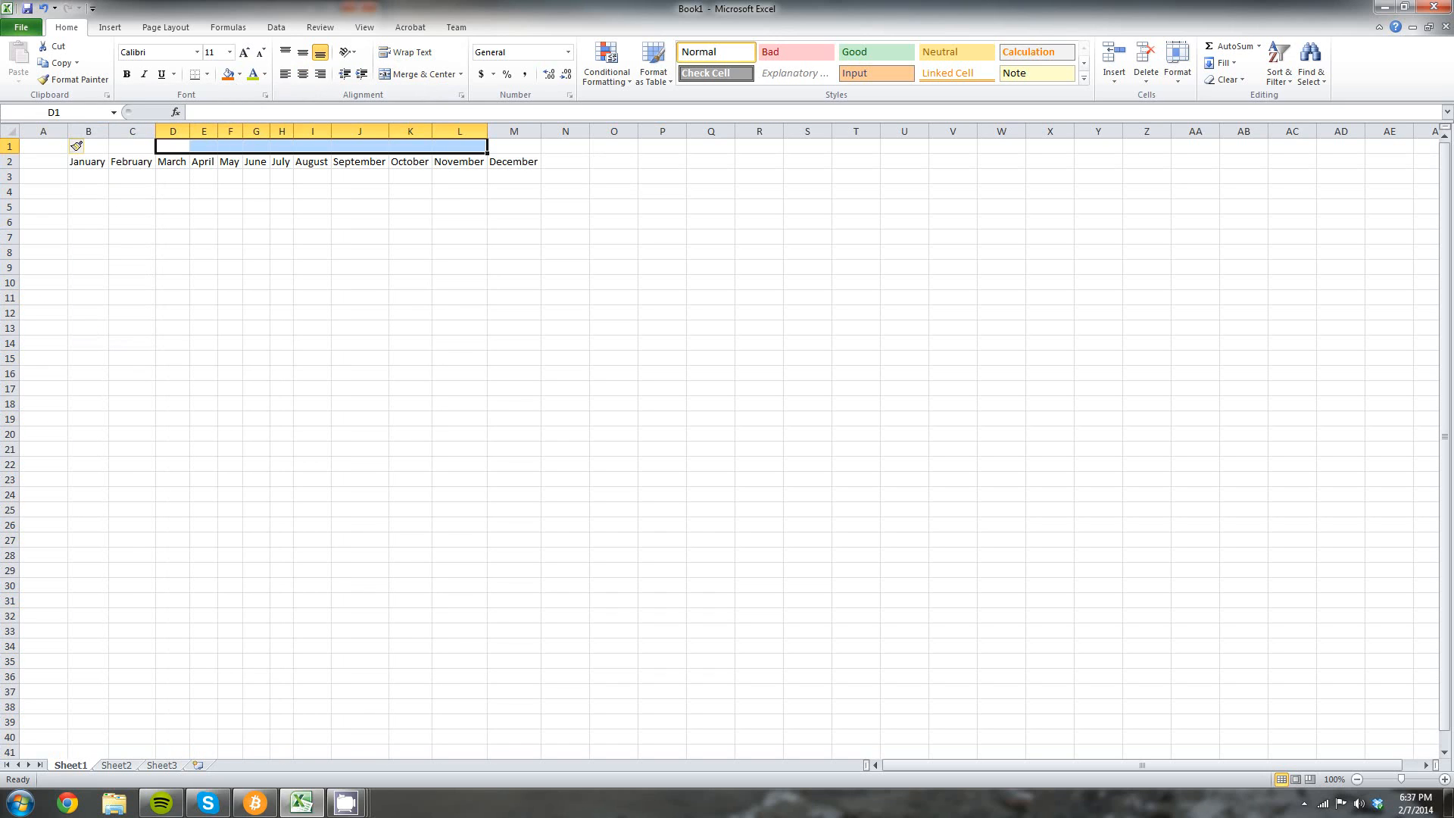
left_click(876, 51)
Enter the title "Beginners Excel" in D1 and merge and center it across D1:L1.
type("Be")
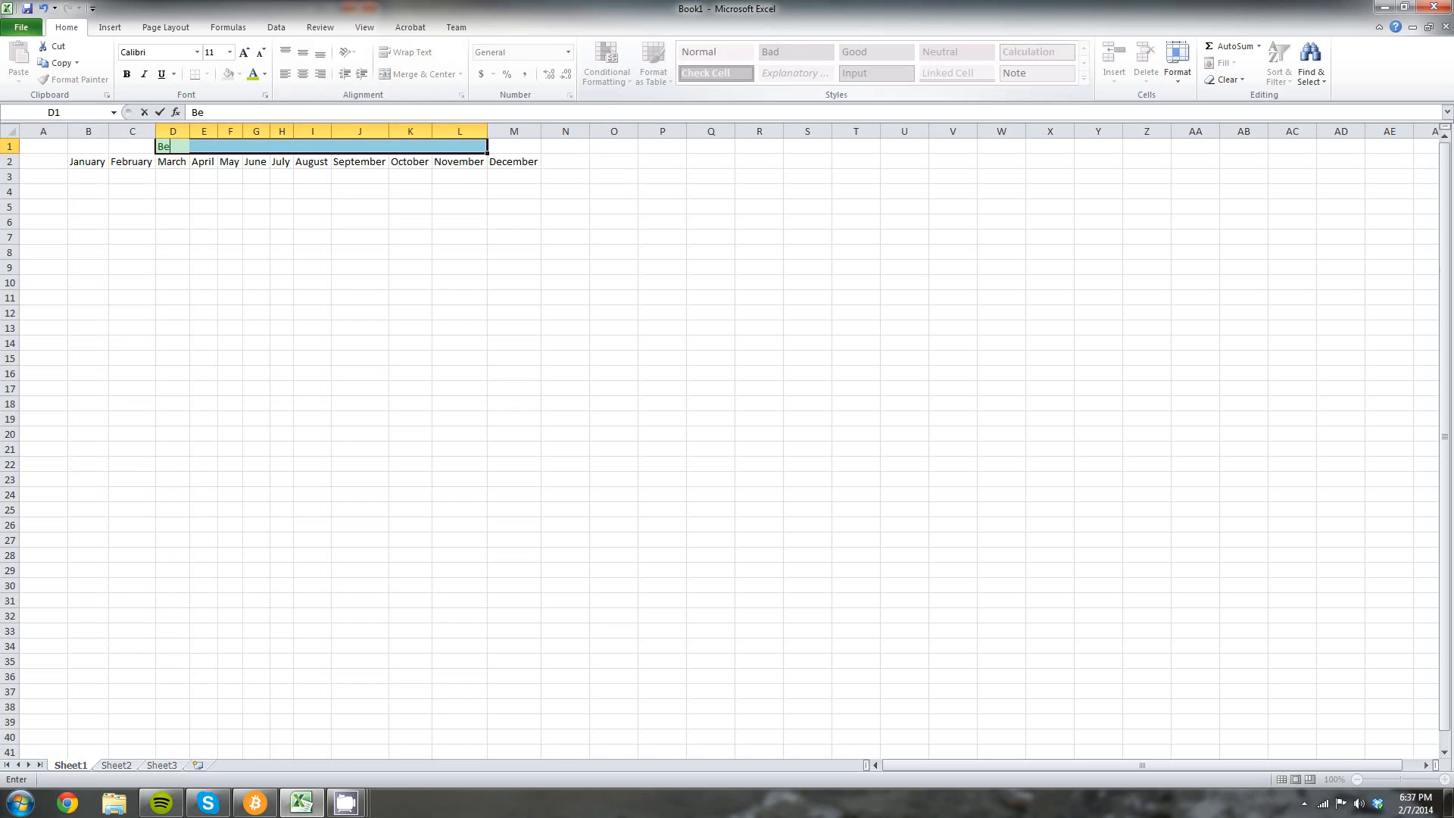
type("ginners Excel")
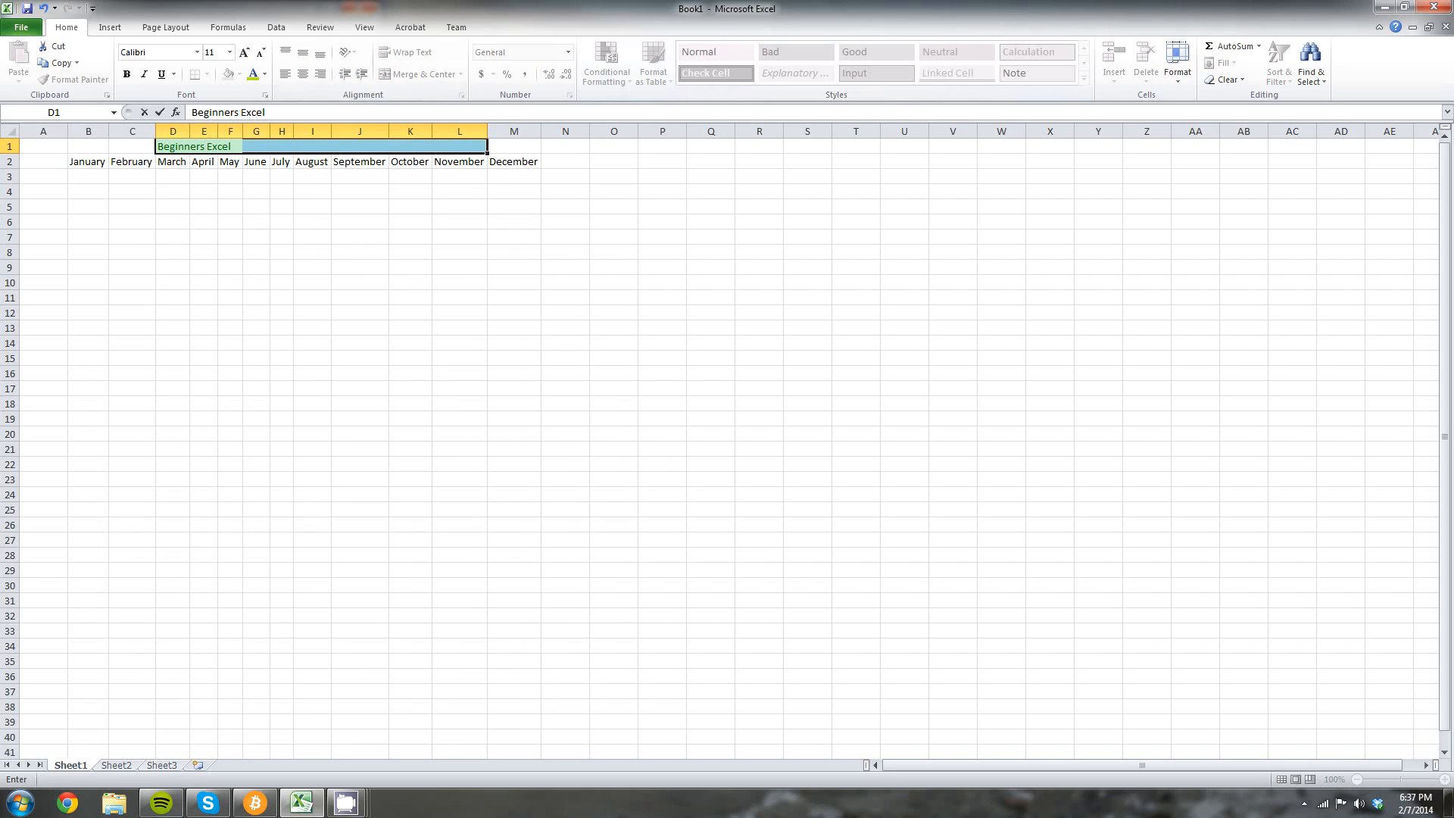
key("Return")
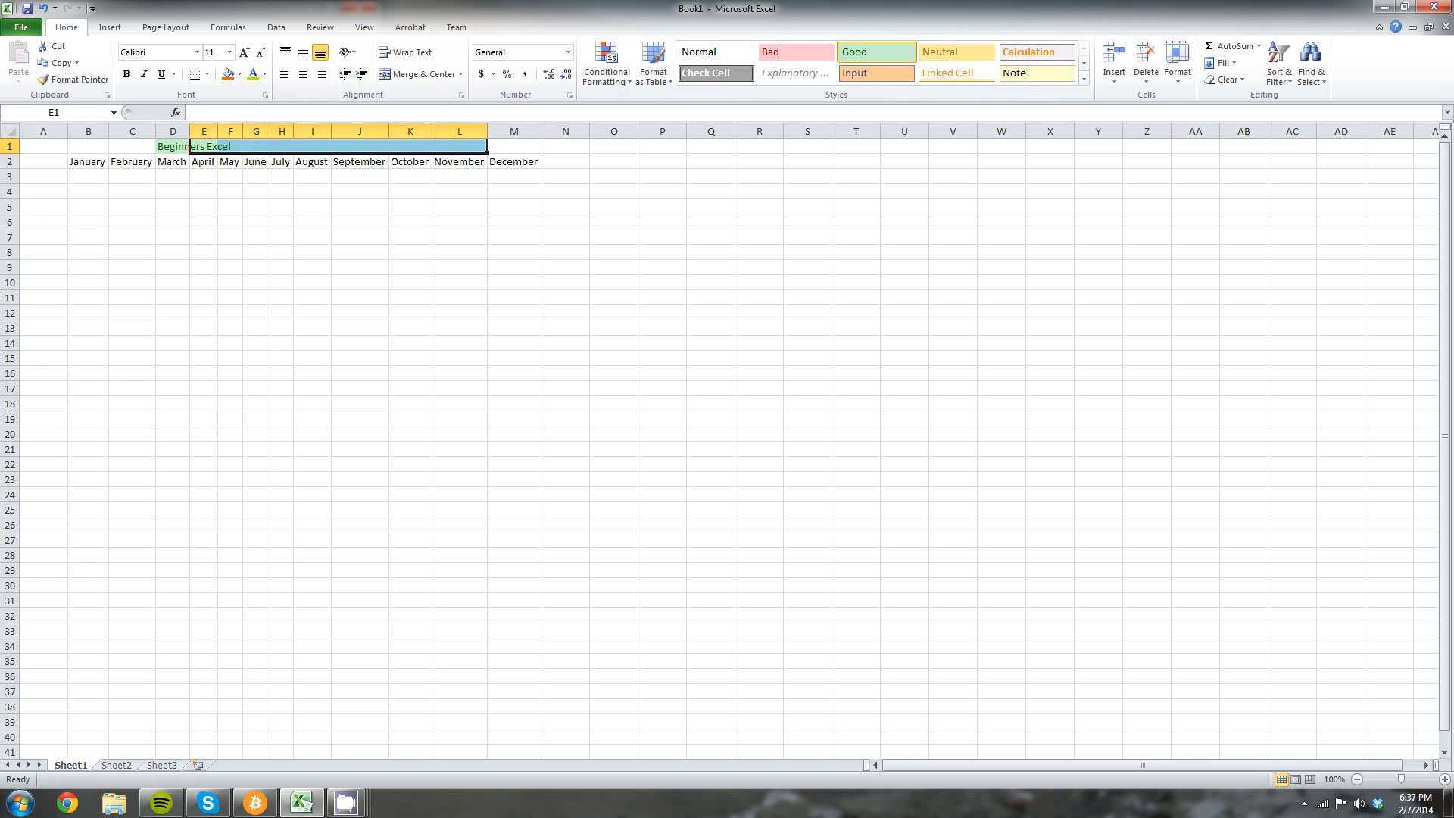
left_click_drag(459, 146, 173, 146)
left_click(418, 74)
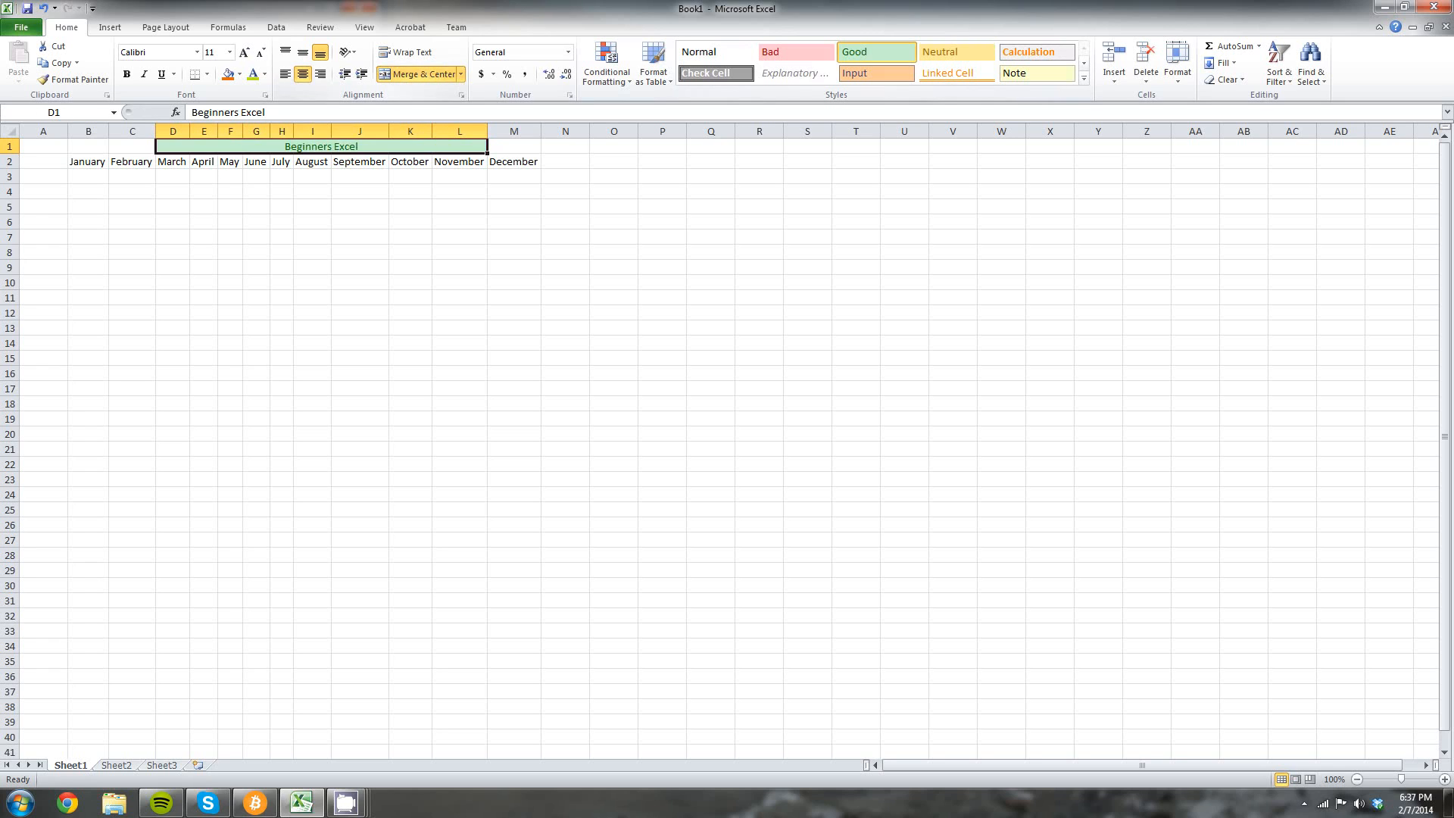
left_click(613, 175)
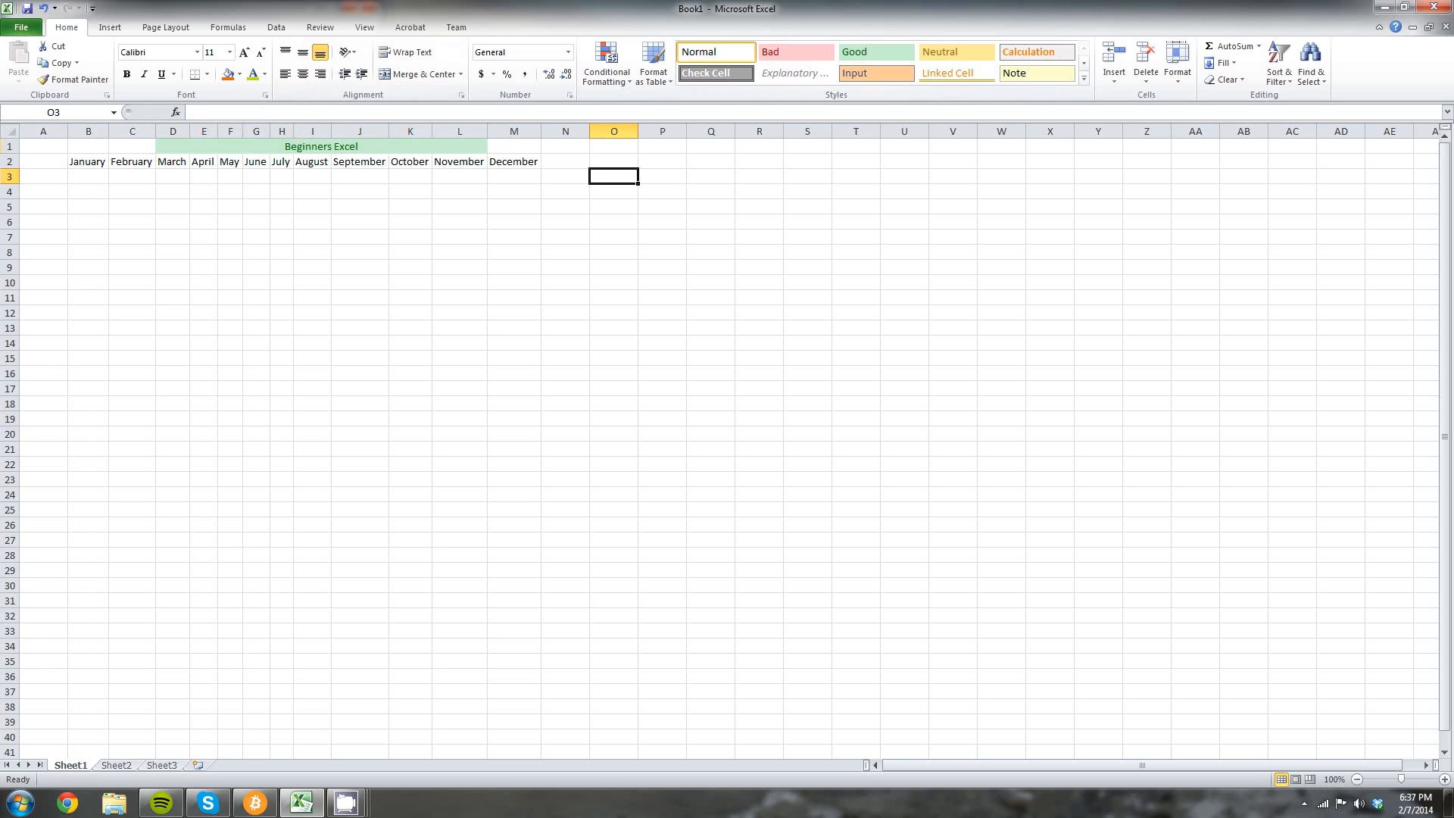
Enter 1 and 2 in B3 and B4 under January and autofill the series down to 31 in B33.
left_click(87, 176)
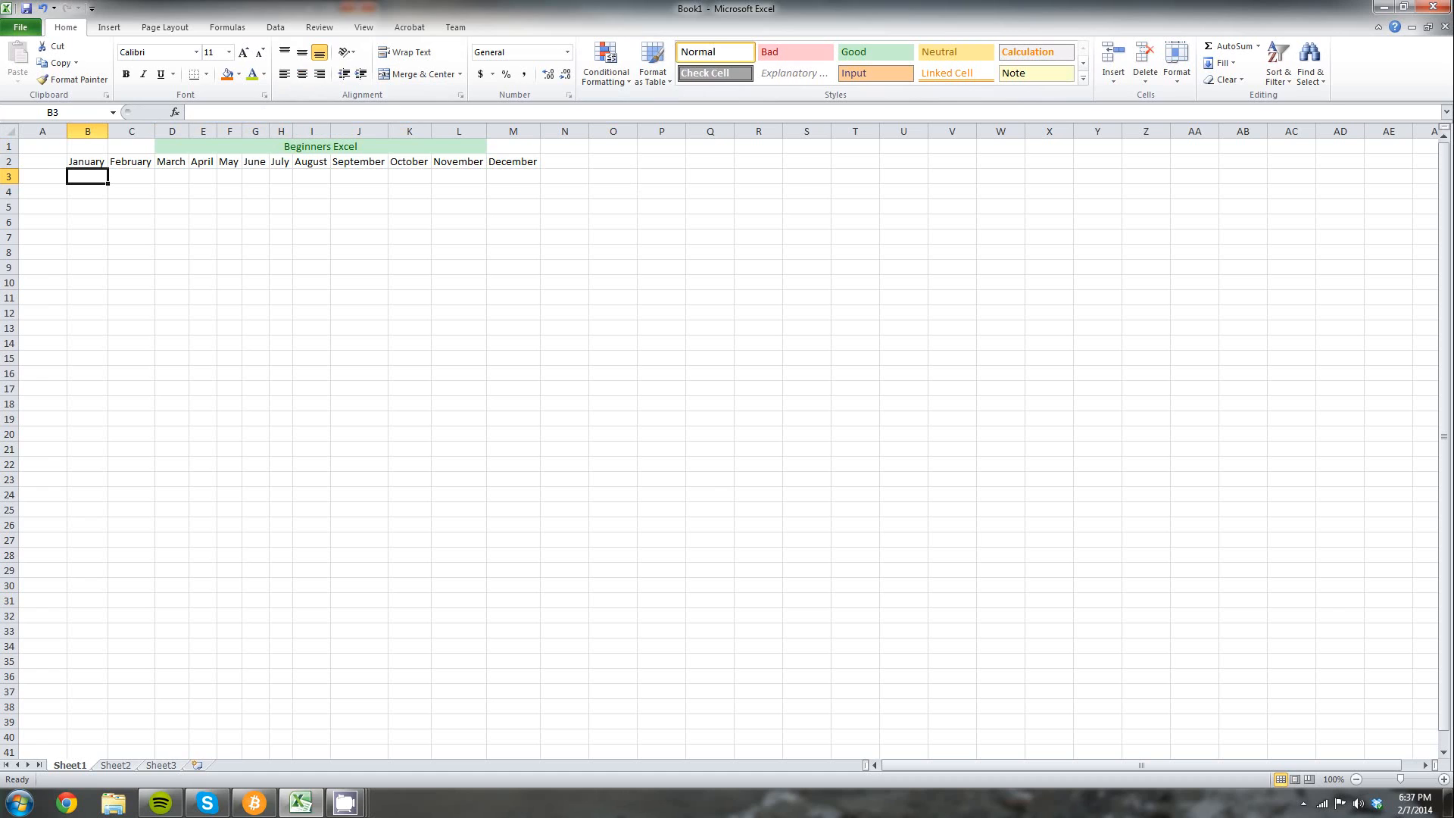
type("1")
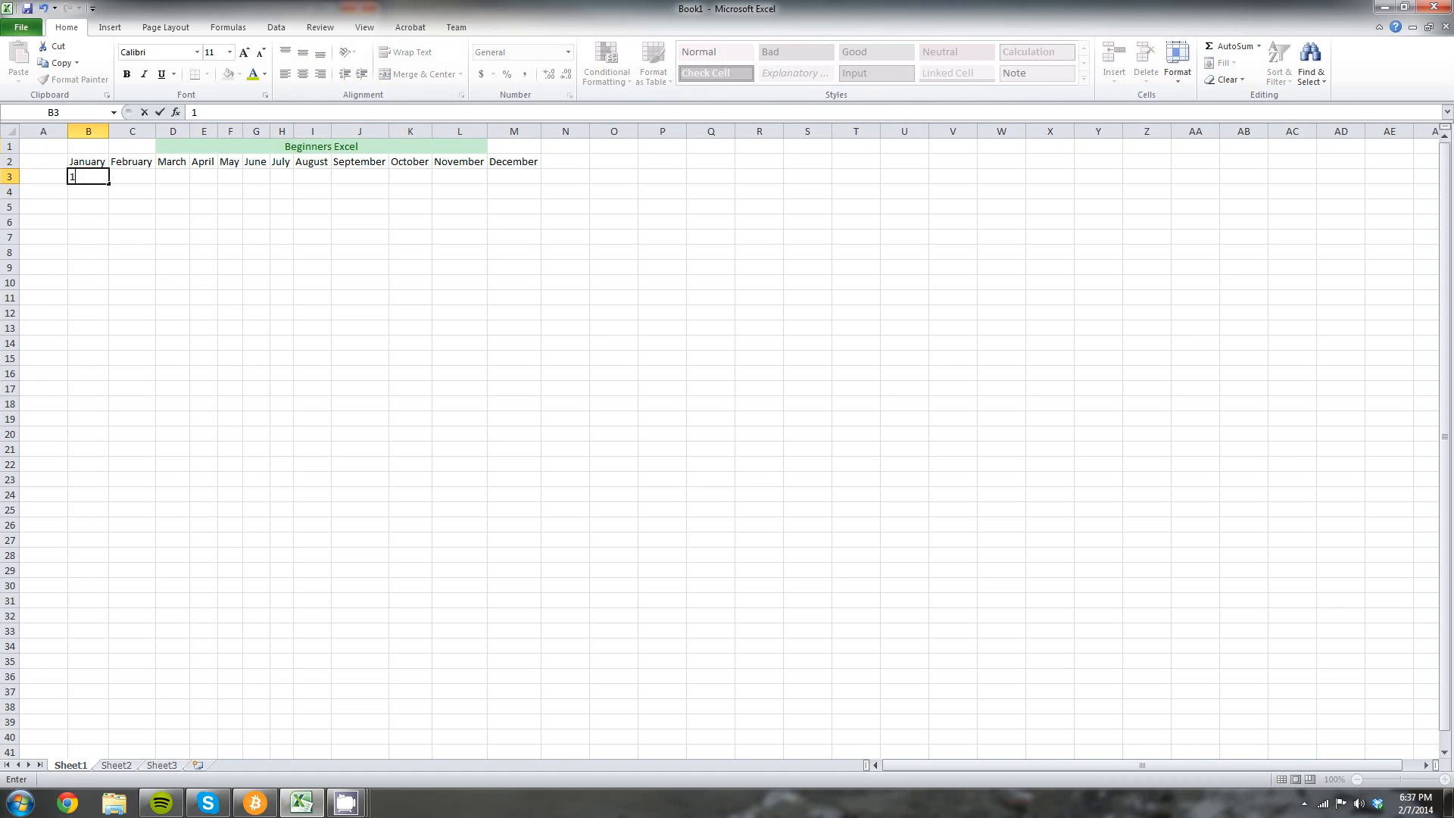
key("Return")
type("2")
key("Return")
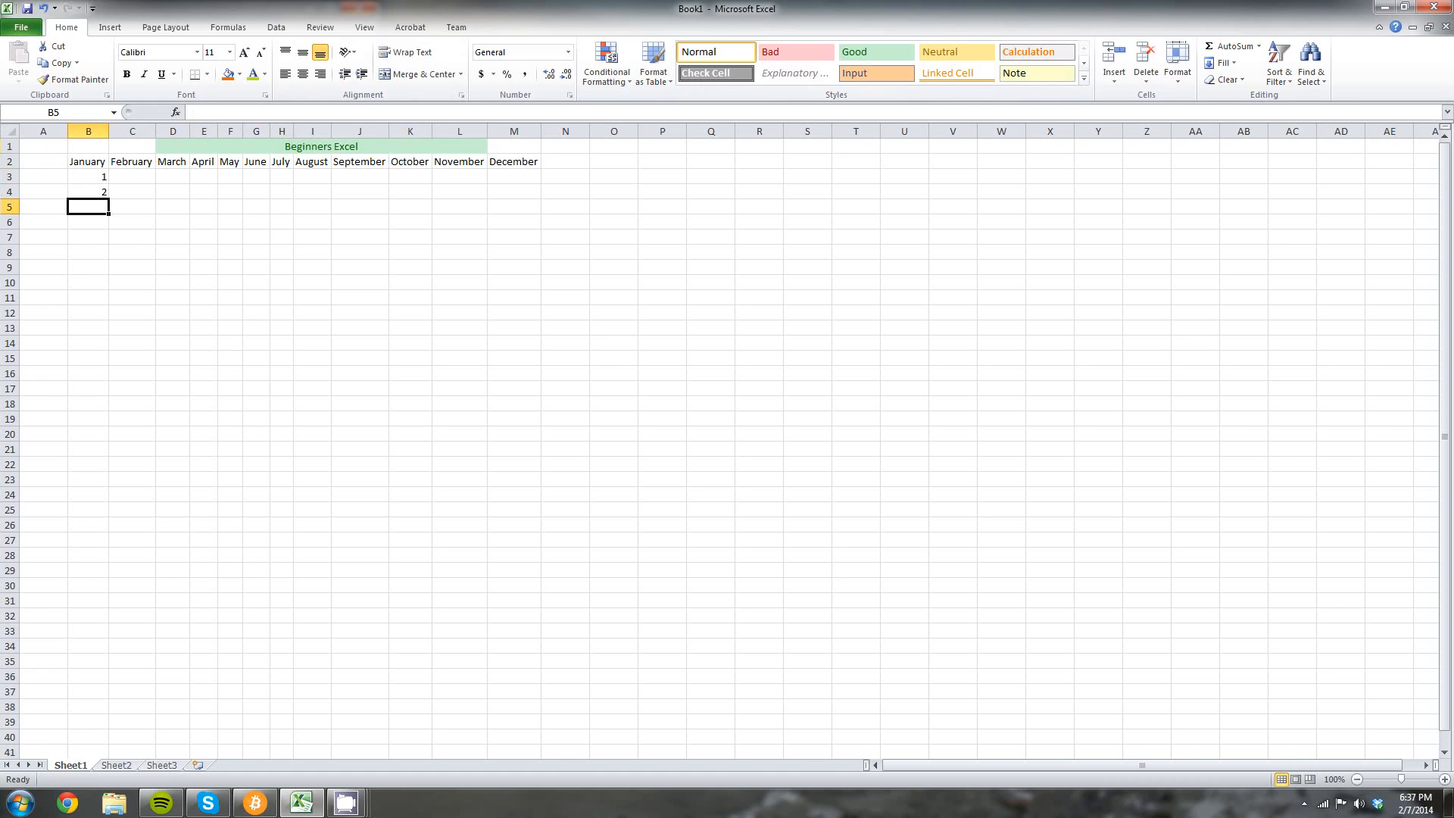
left_click_drag(89, 176, 89, 192)
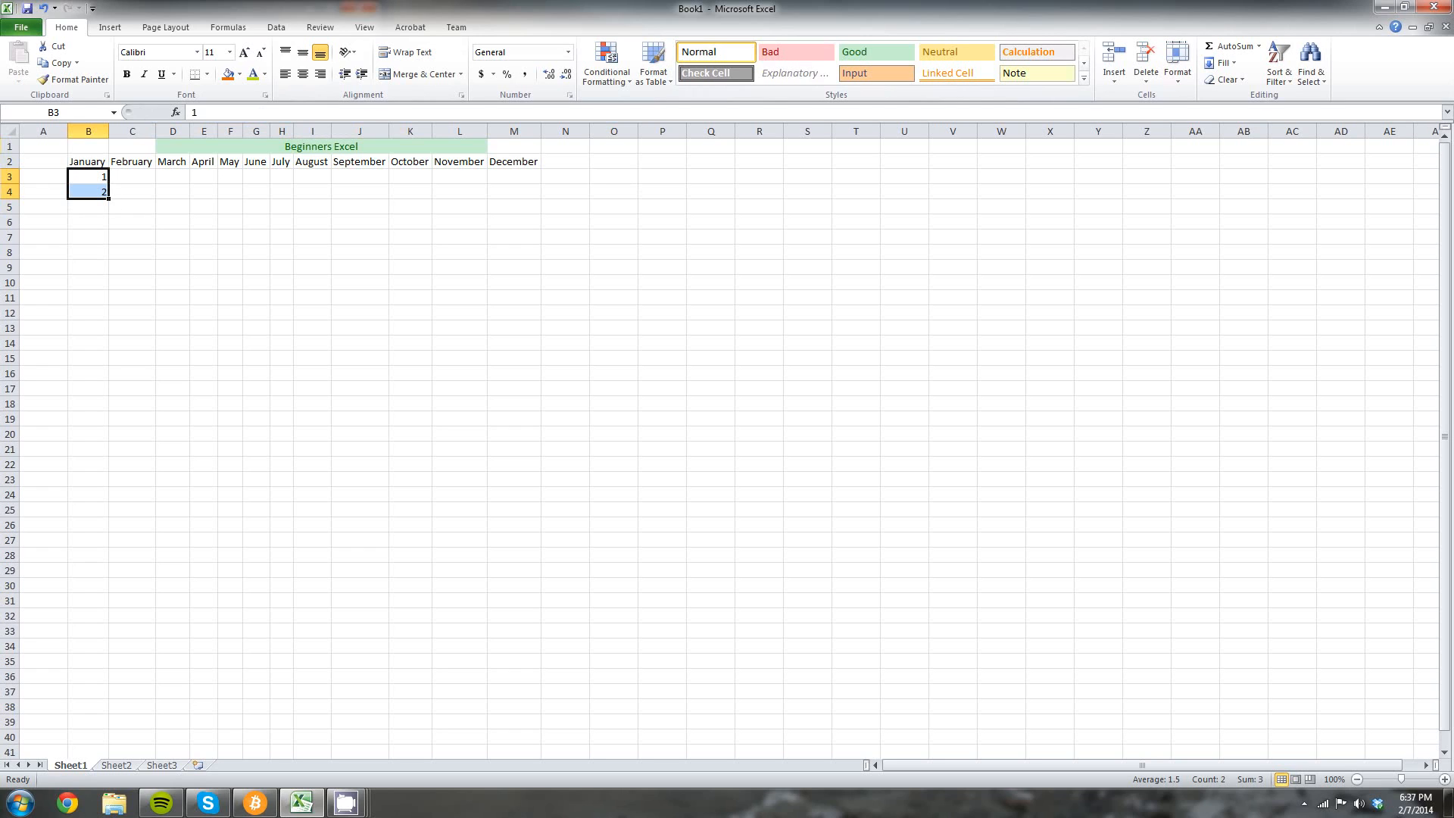
left_click_drag(108, 198, 109, 633)
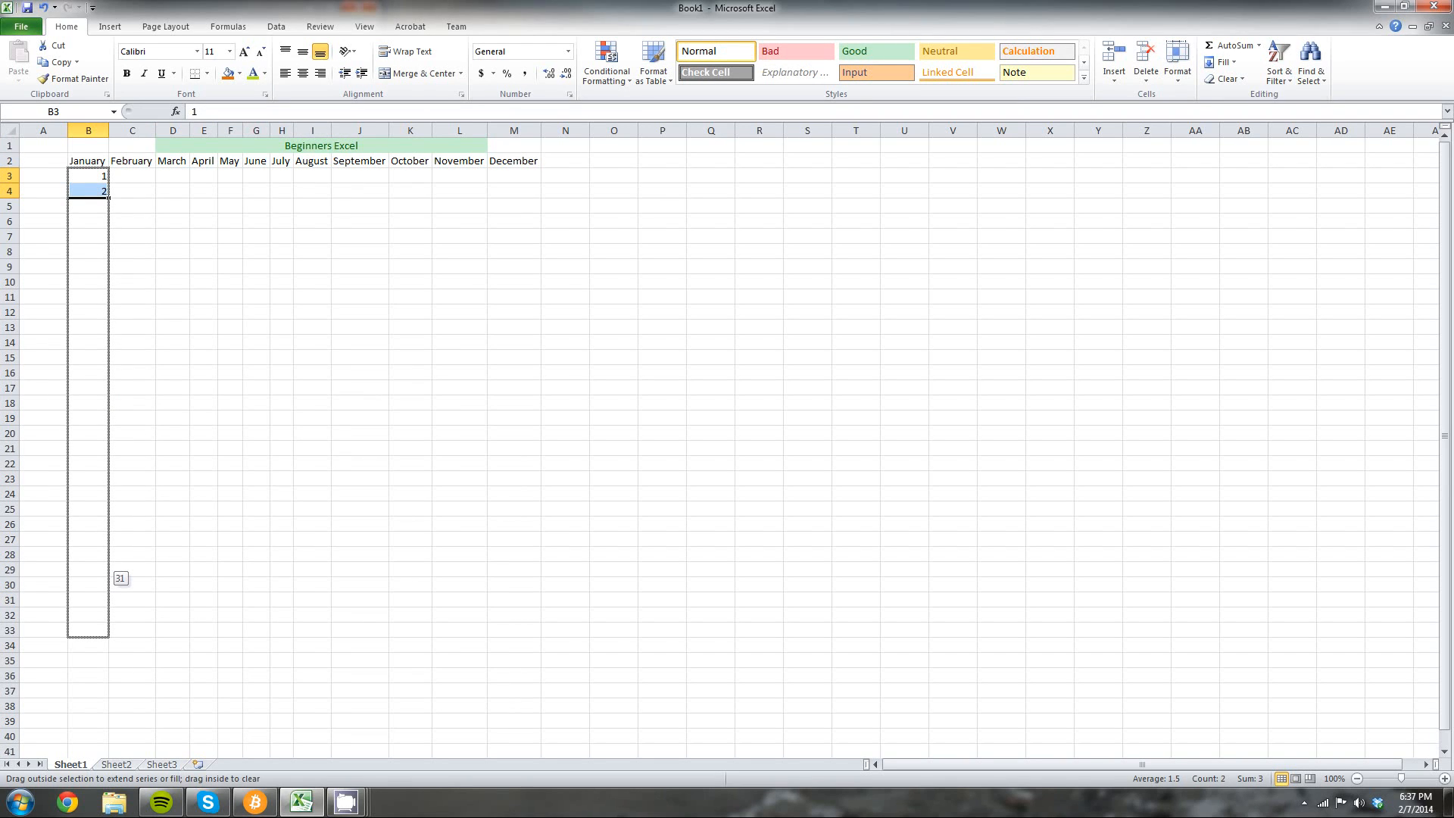
left_click_drag(109, 635, 109, 637)
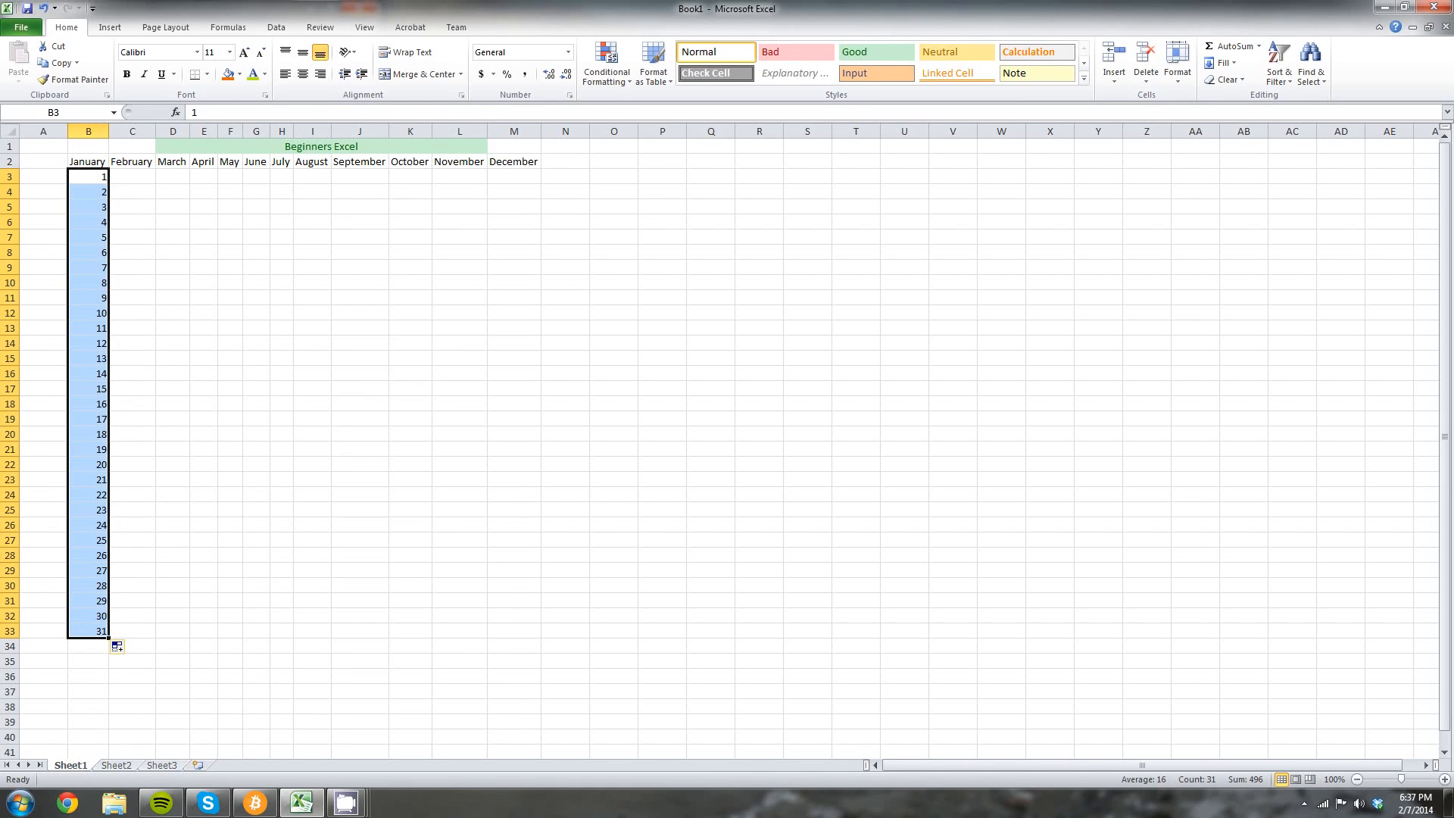
Enter 1 and 2 in C3 and C4 under February and autofill the series down to 27 in C29.
left_click(132, 176)
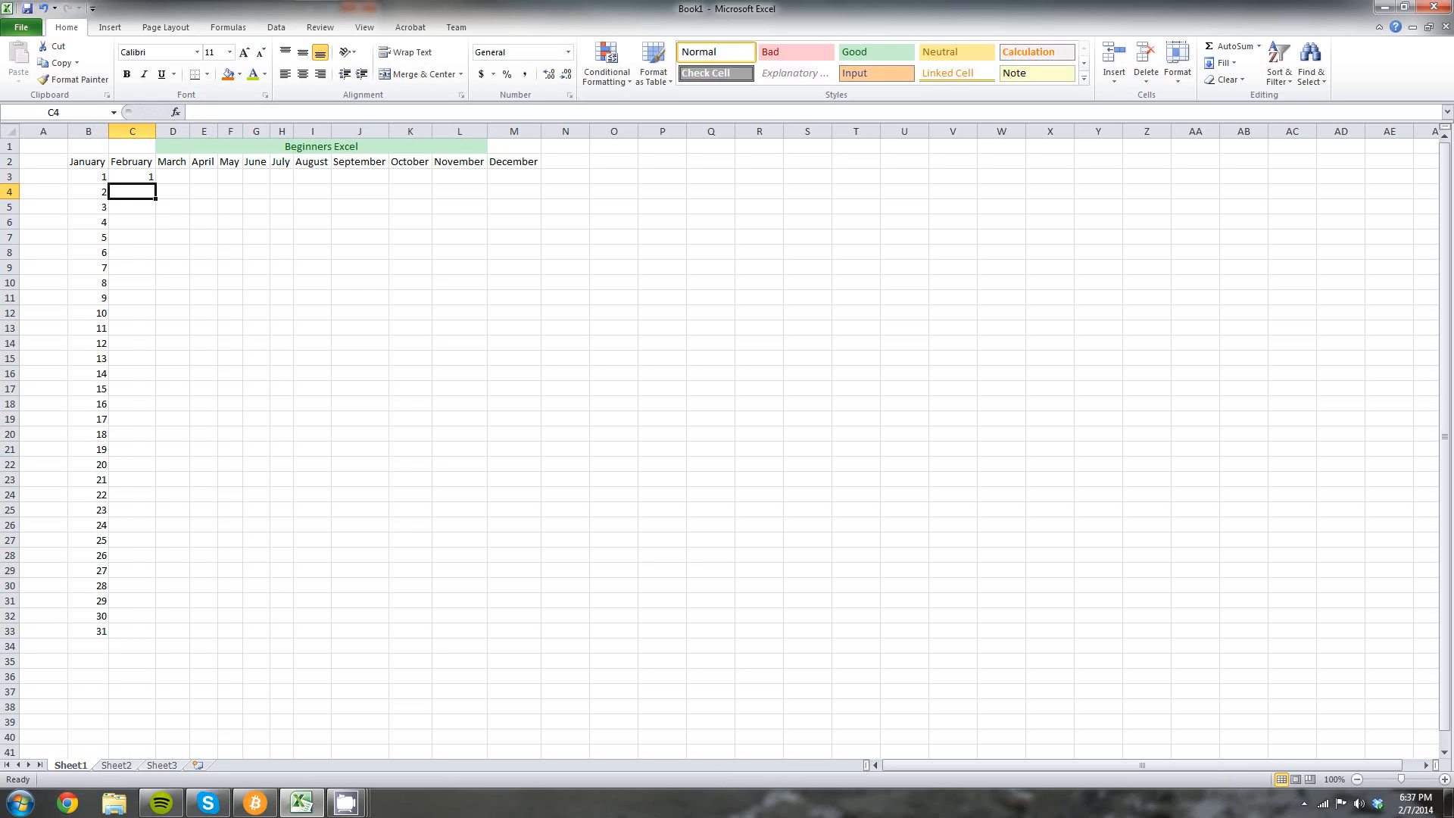
type("1")
key("Return")
type("2")
key("Return")
left_click_drag(131, 176, 156, 577)
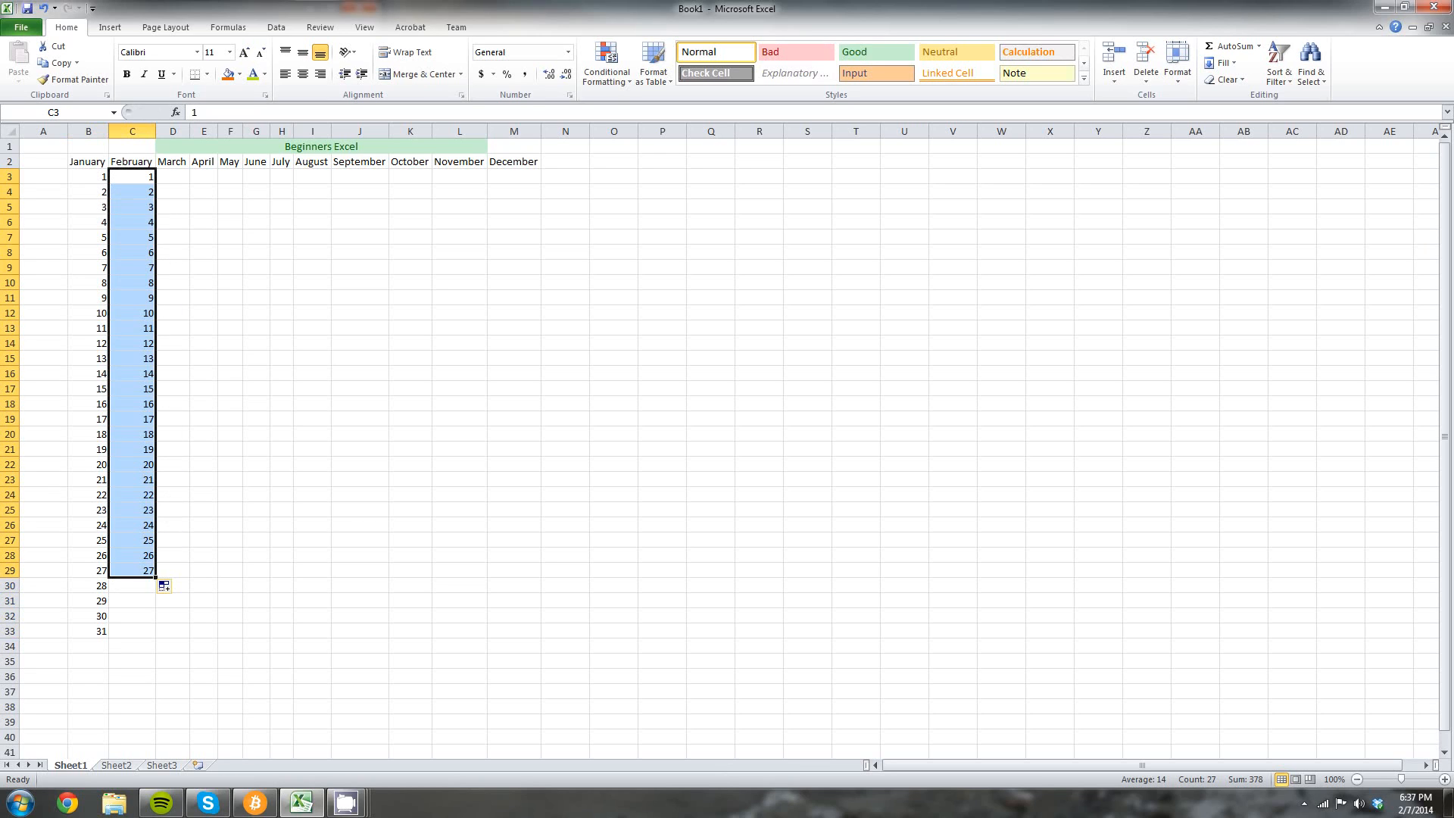
left_click(204, 297)
Copy January's day numbers B3:B33 and paste them under each month from March to December, starting in row 3.
left_click_drag(89, 177, 91, 631)
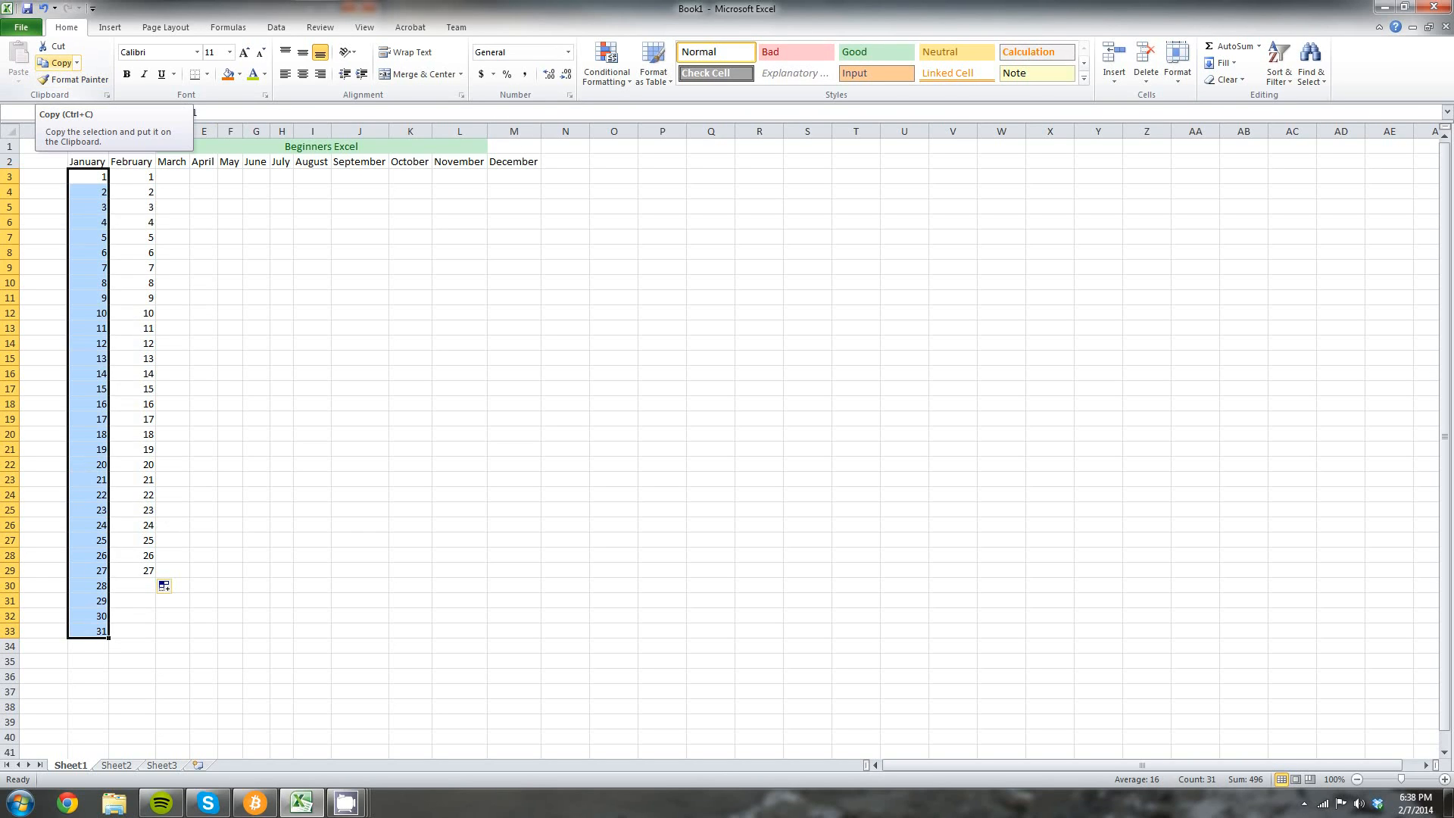
left_click(57, 63)
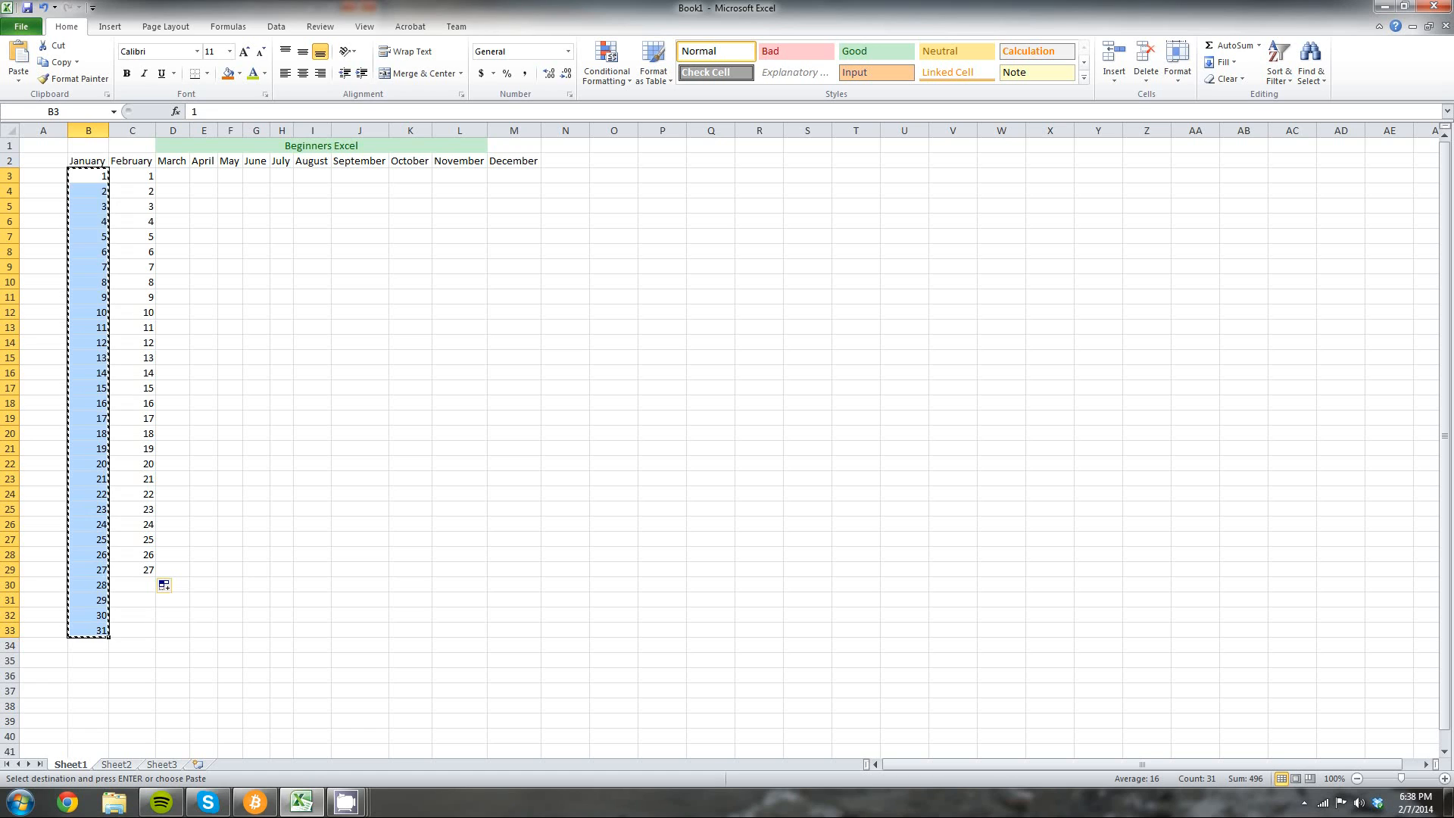
left_click(173, 176)
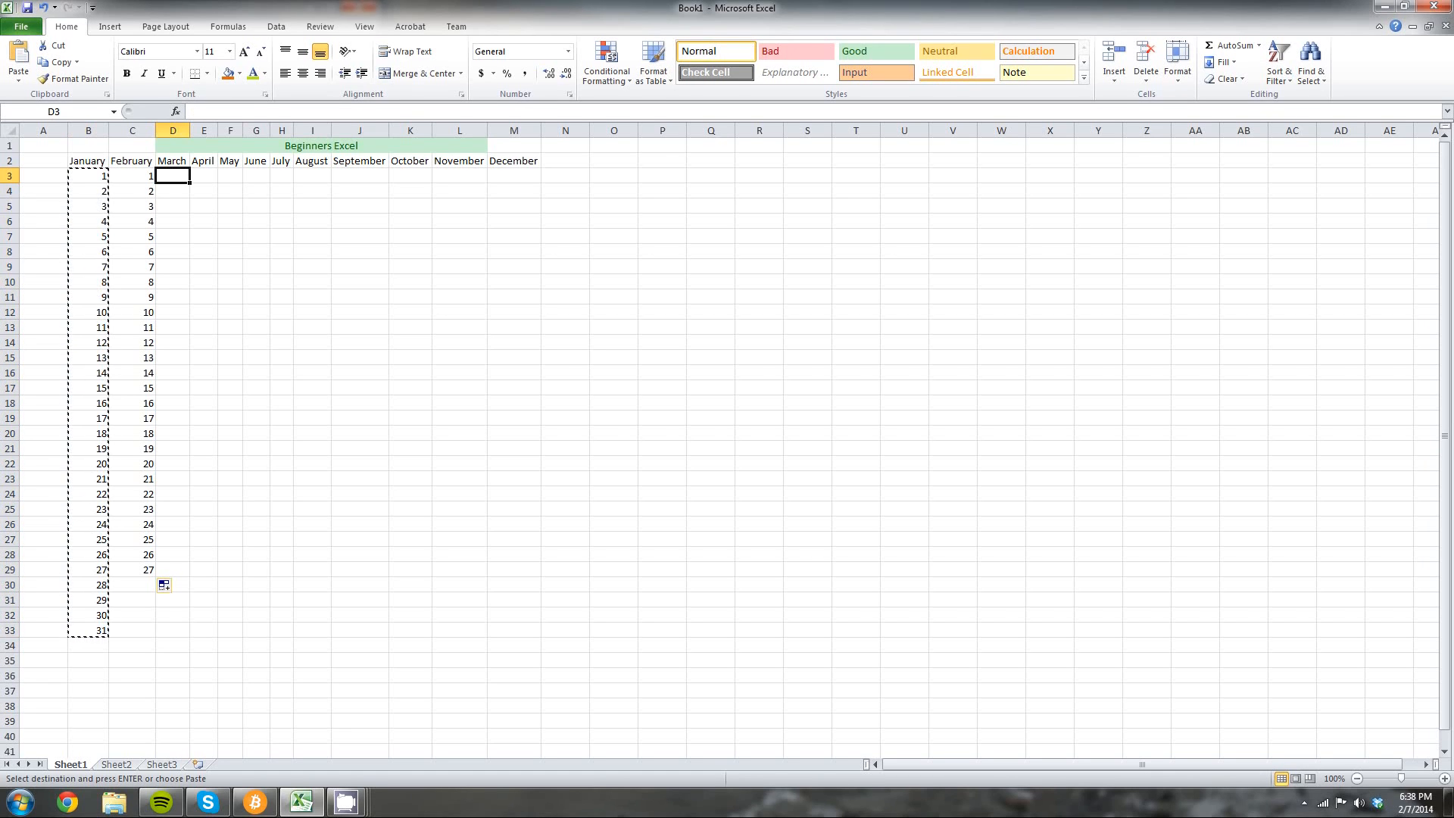
key("ctrl+v")
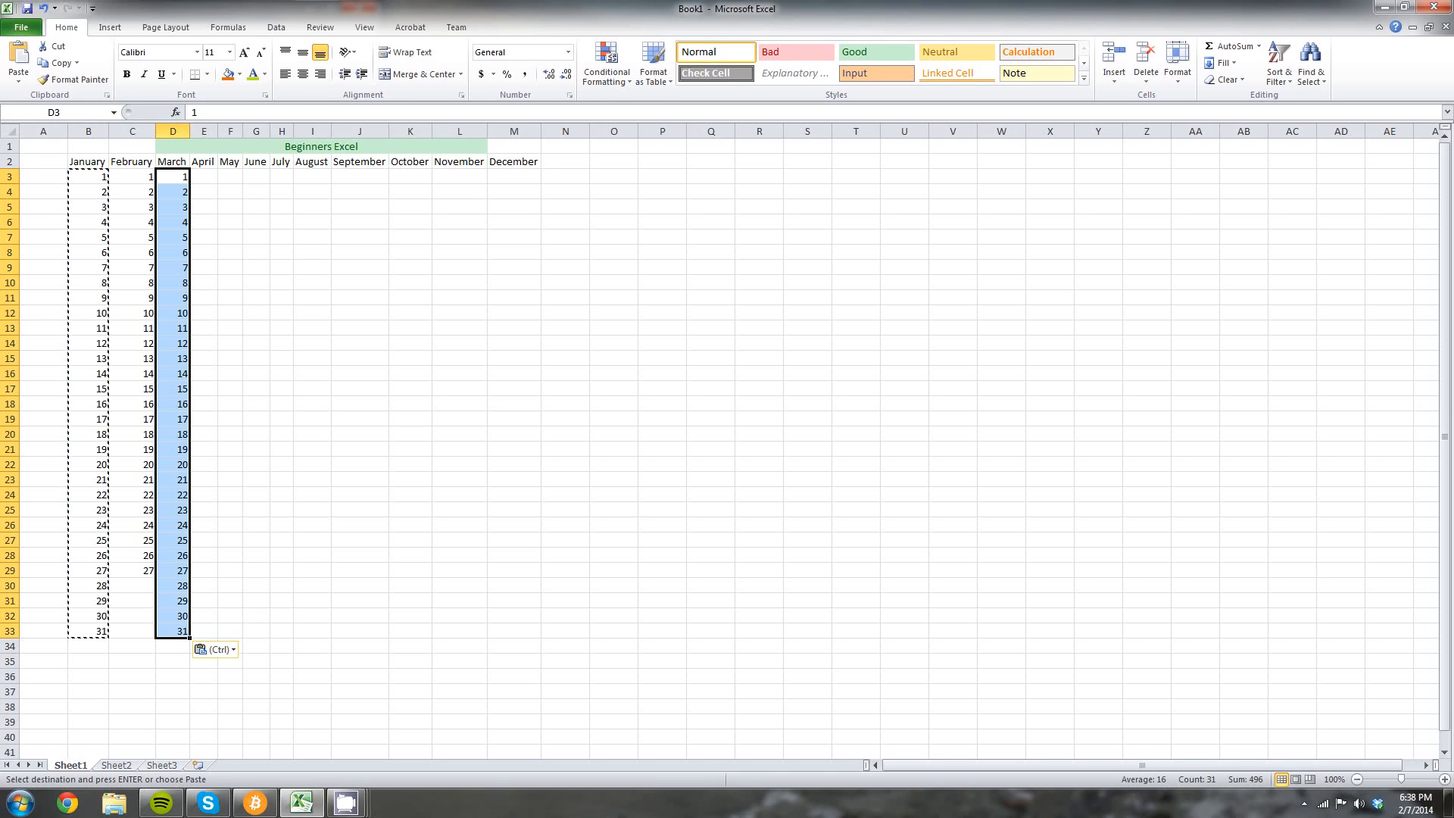
left_click(204, 176)
key("ctrl+v")
left_click(230, 175)
key("ctrl+v")
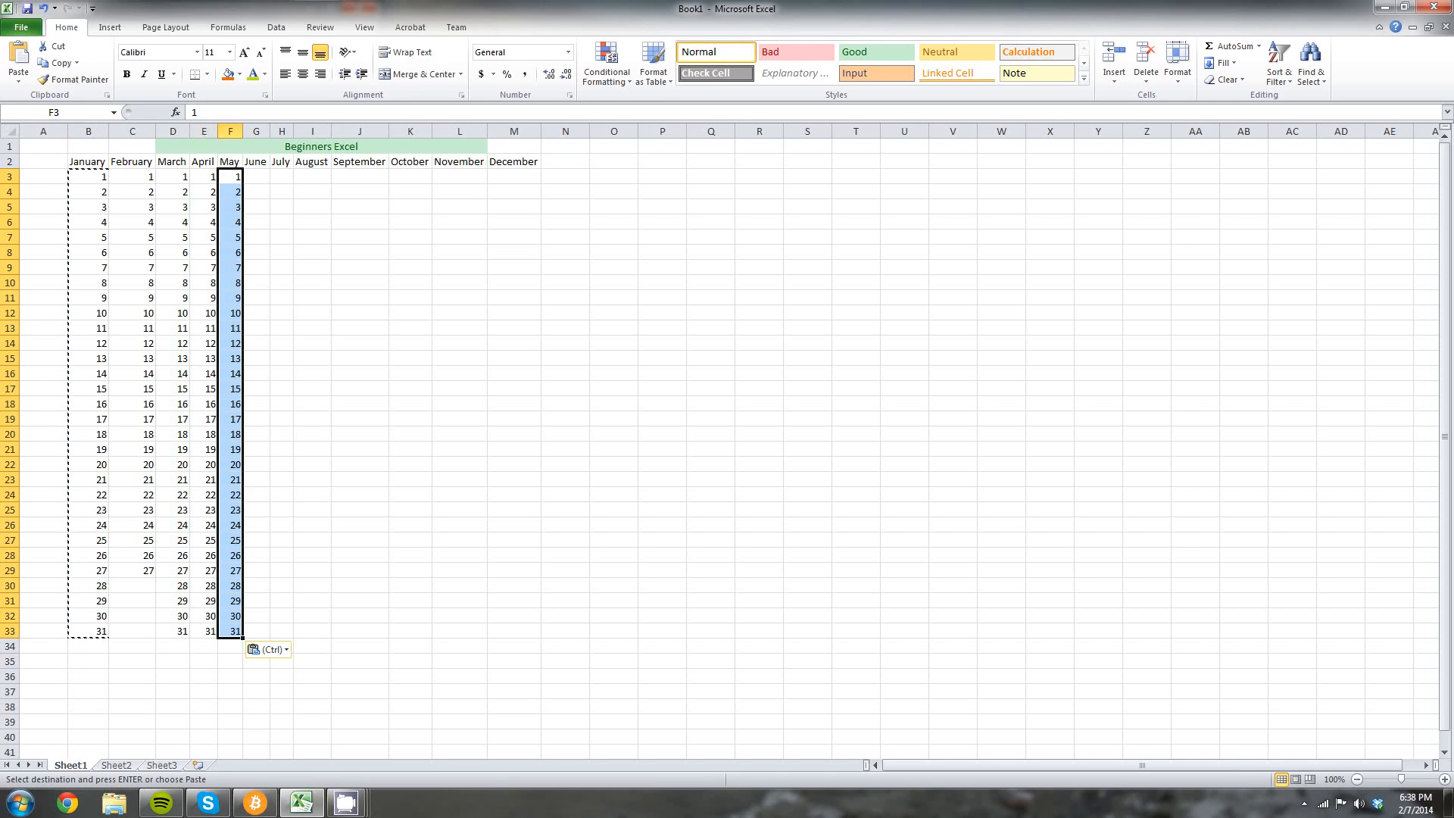
left_click(256, 176)
key("ctrl+v")
left_click(281, 176)
key("ctrl+v")
left_click(312, 176)
key("ctrl+v")
left_click(359, 175)
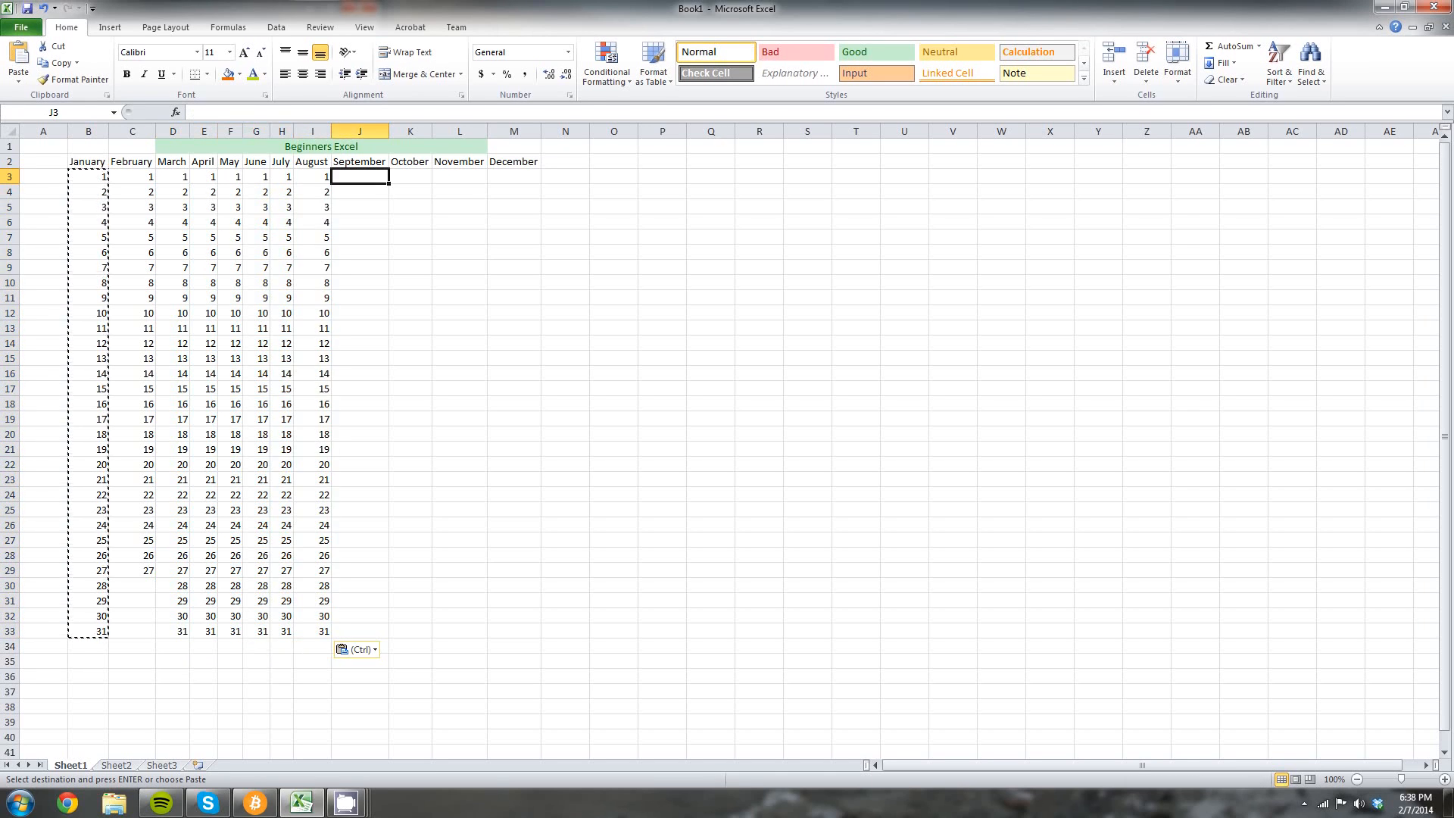
key("ctrl+v")
left_click(410, 176)
key("ctrl+v")
key("ctrl+v")
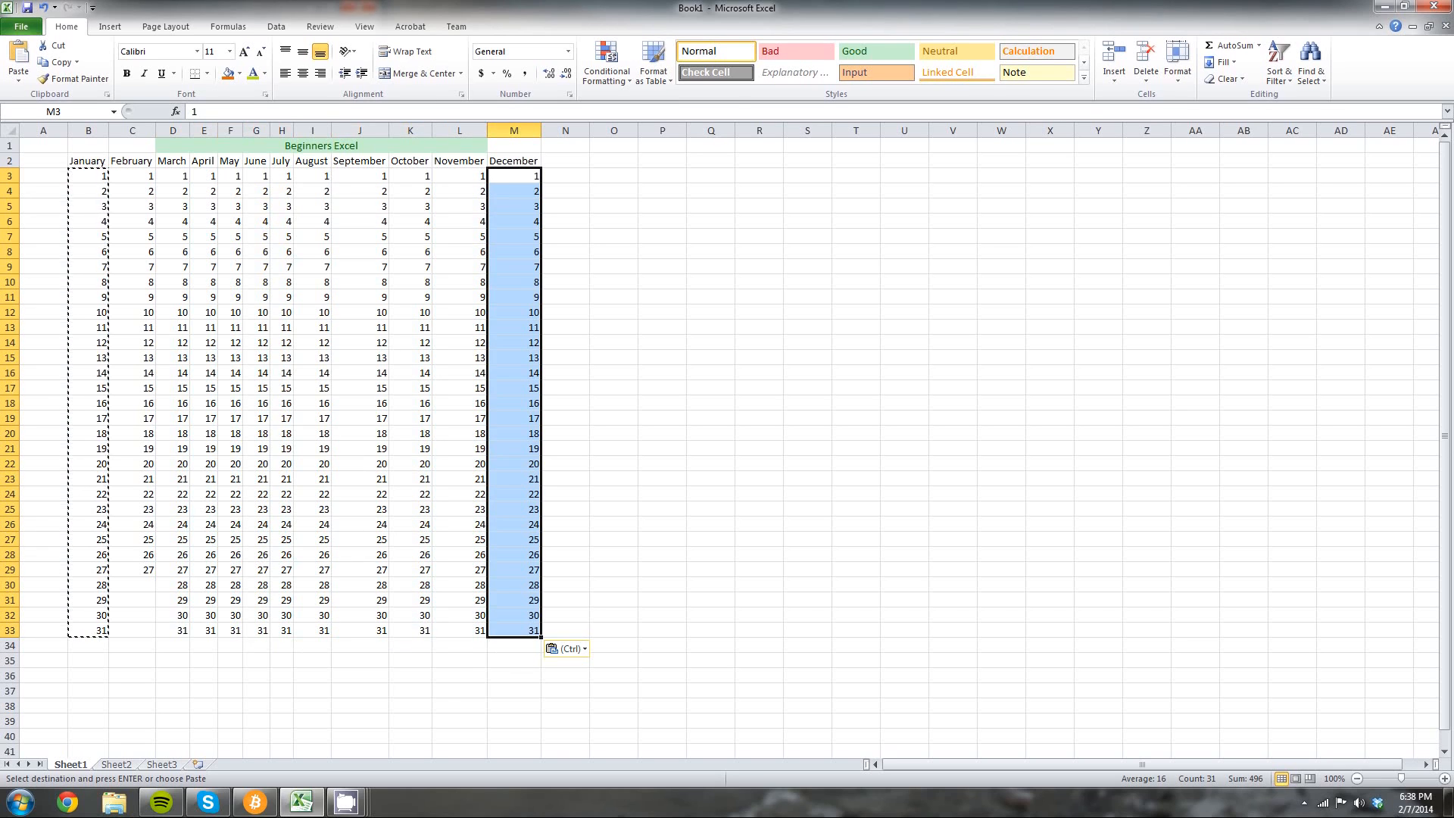
Clear the day 31 entries under November (L33) and September (J33).
left_click(459, 630)
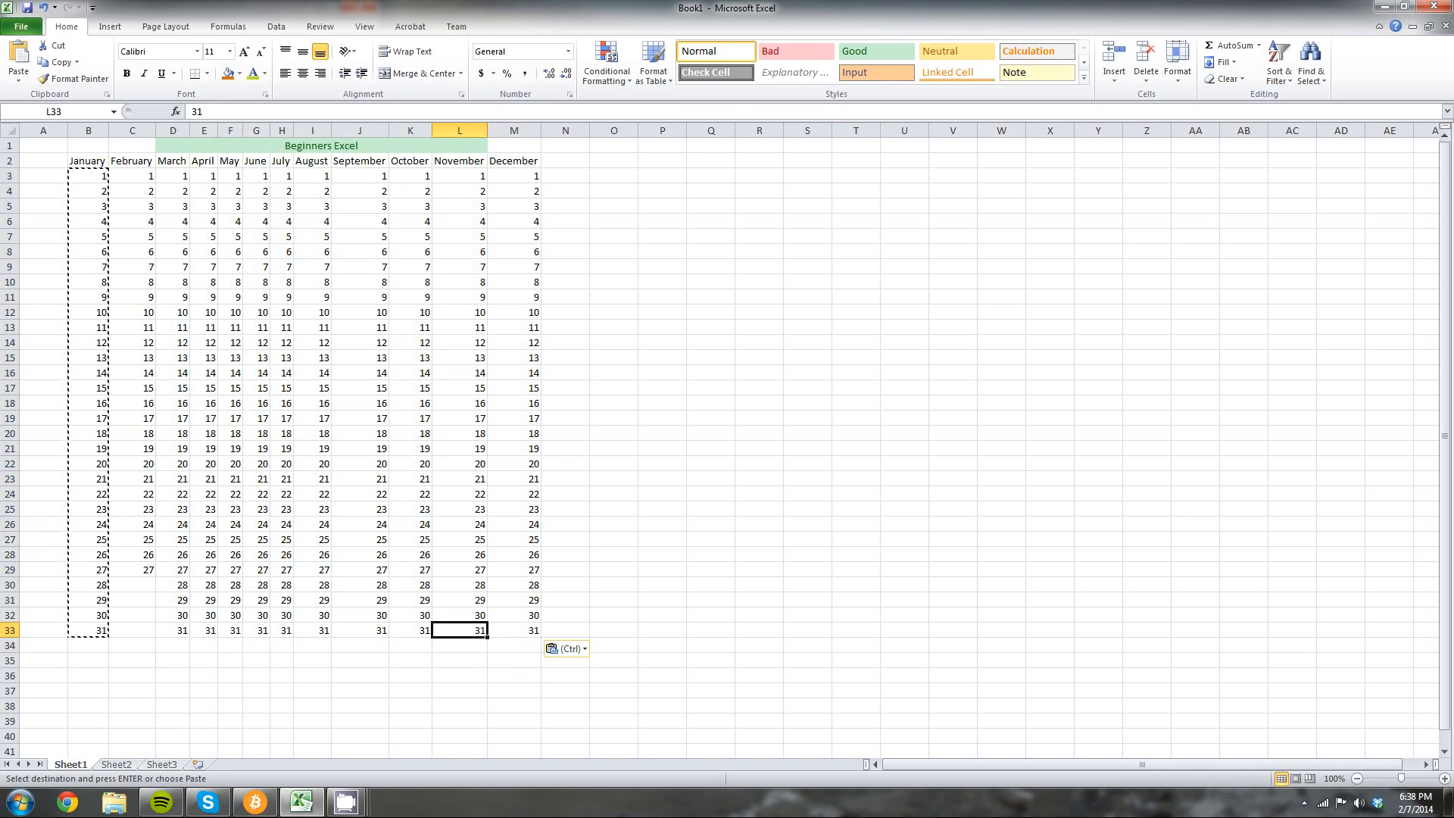
key("Delete")
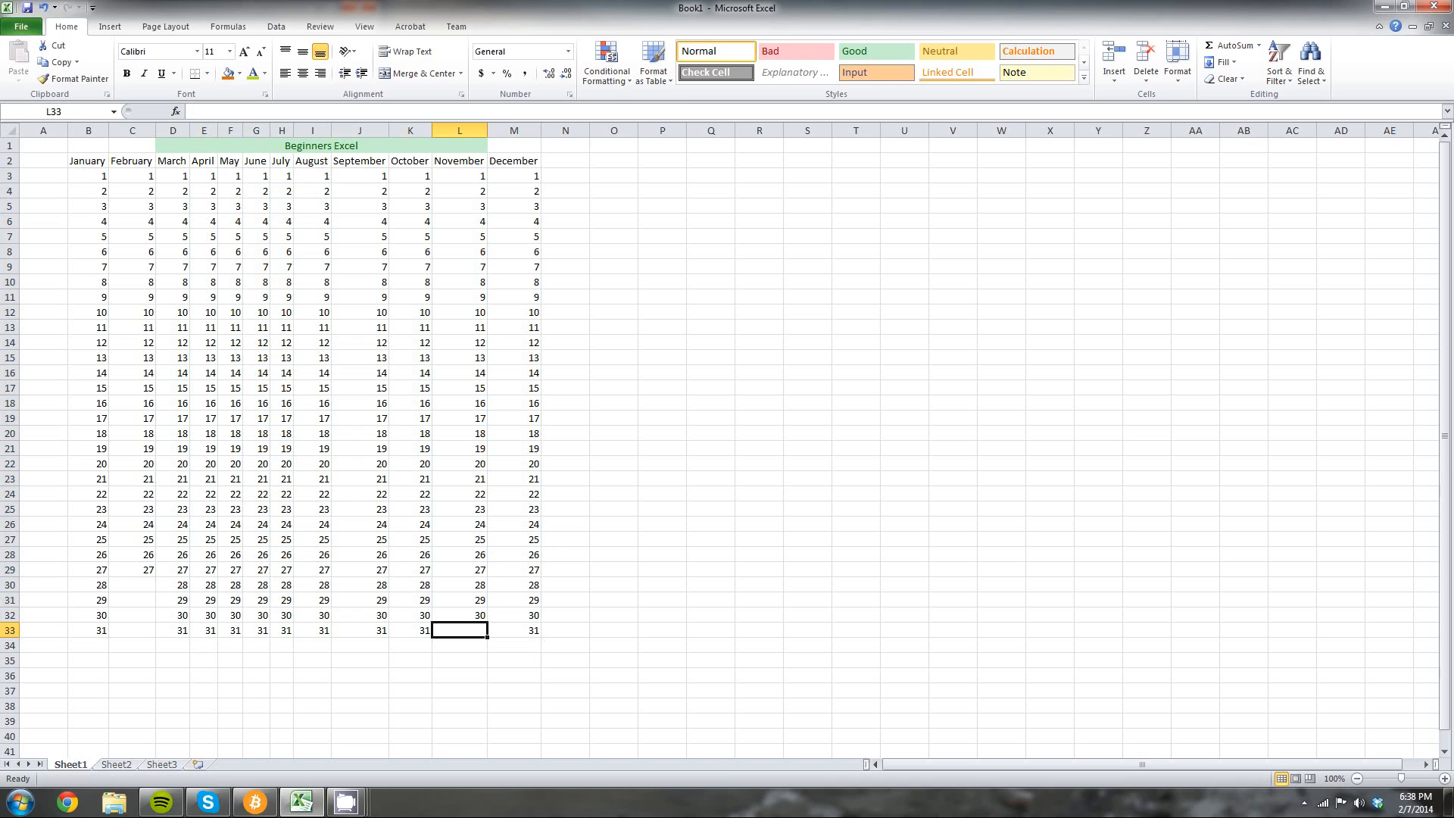
left_click(360, 630)
key("BackSpace")
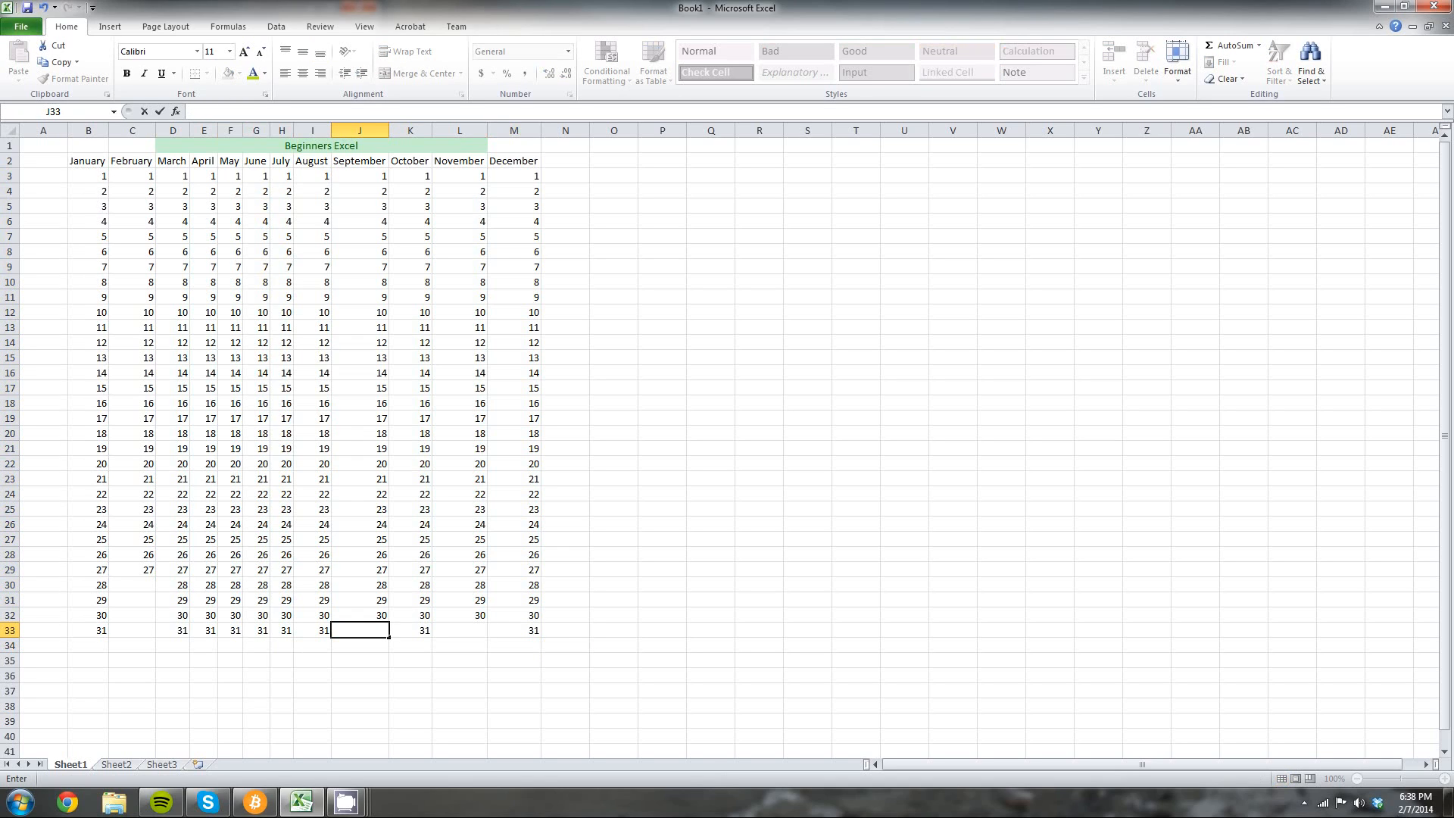
left_click(459, 630)
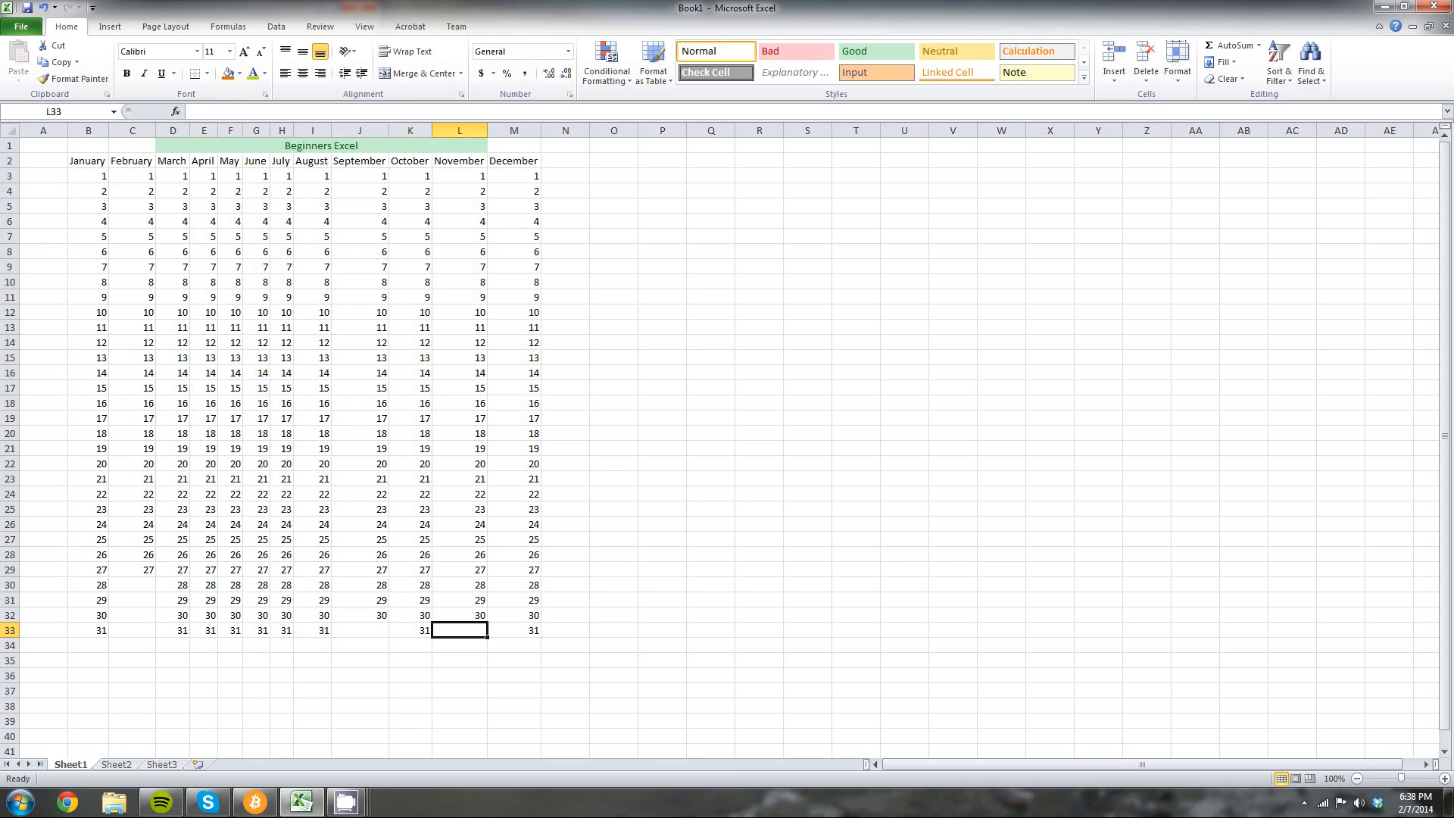
left_click(360, 630)
key("BackSpace")
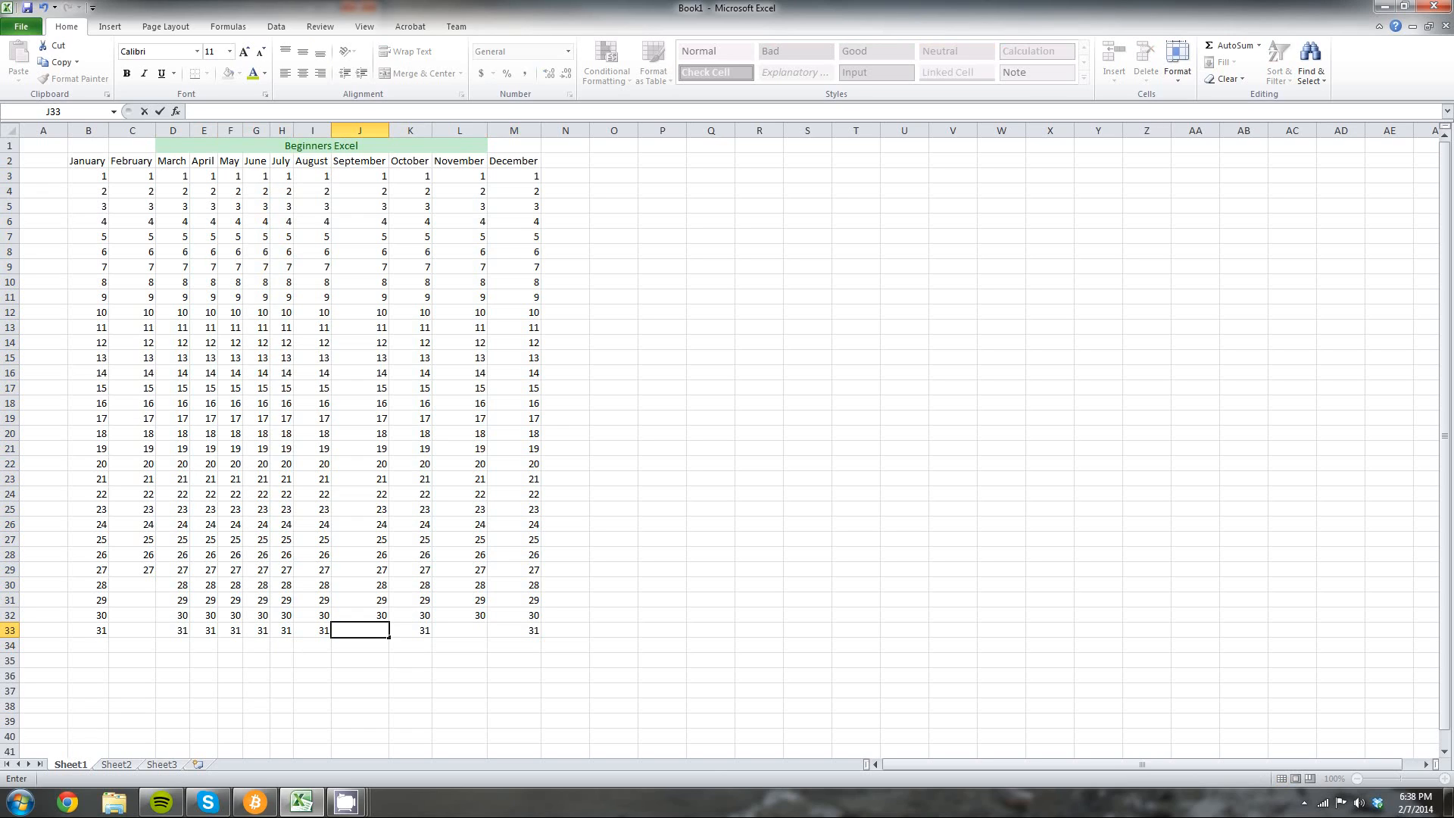
type("ouhfgt")
key("BackSpace")
key("BackSpace")
key("BackSpace")
key("BackSpace")
key("BackSpace")
key("F2")
Clear the day 31 entries under June (G33) and April (E33).
left_click(282, 630)
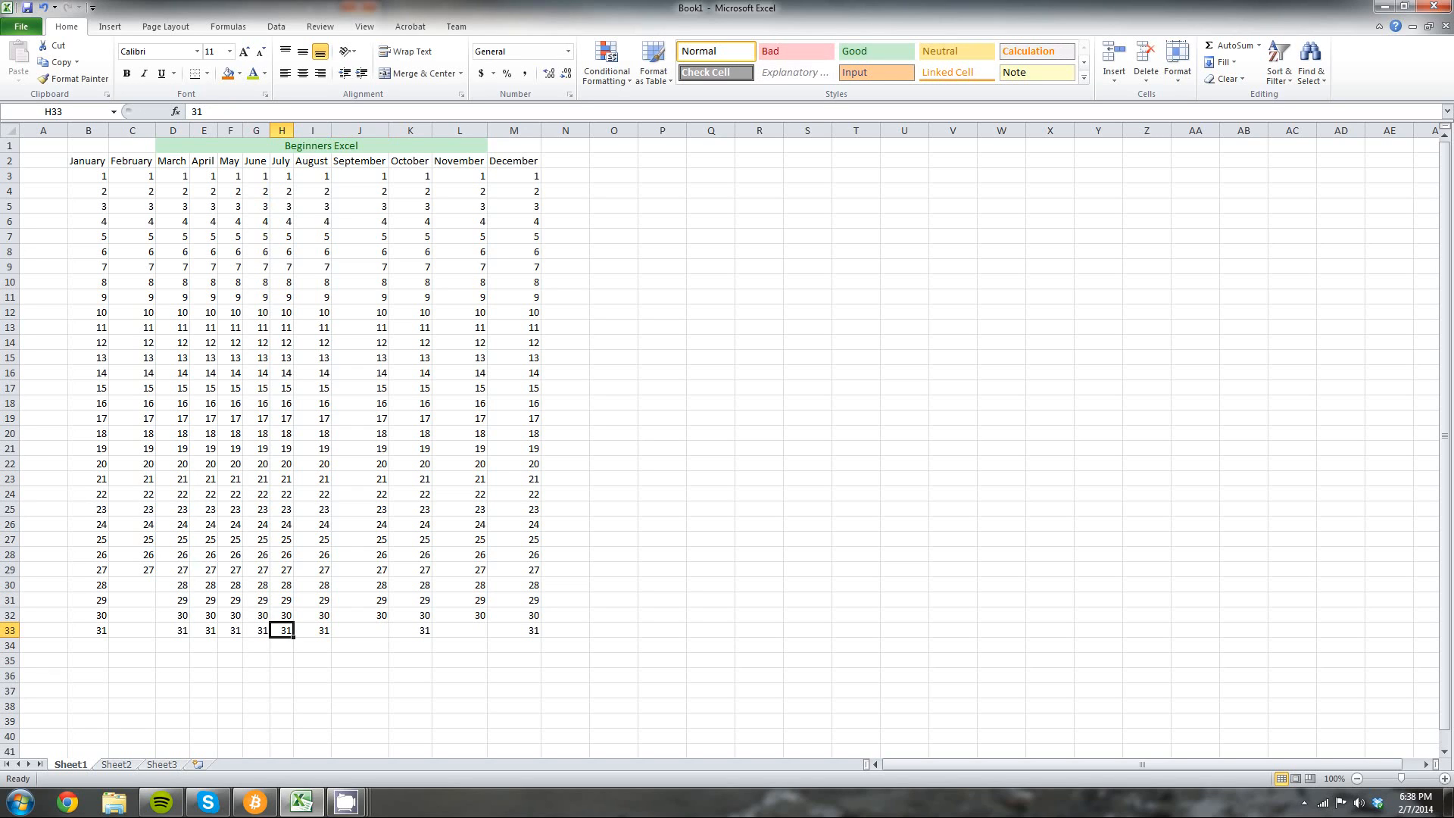
left_click(256, 631)
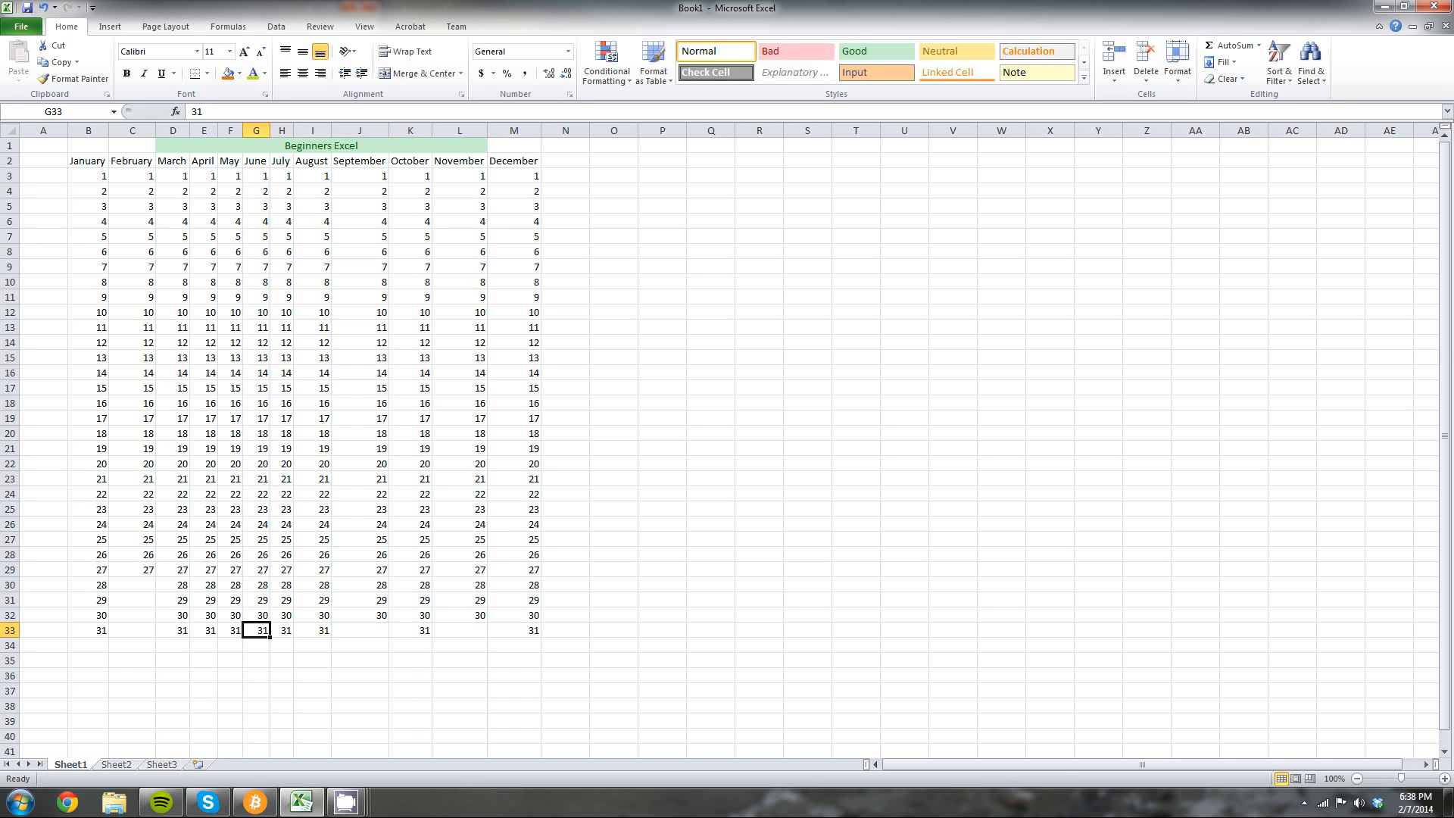
key("Delete")
left_click(204, 630)
key("Delete")
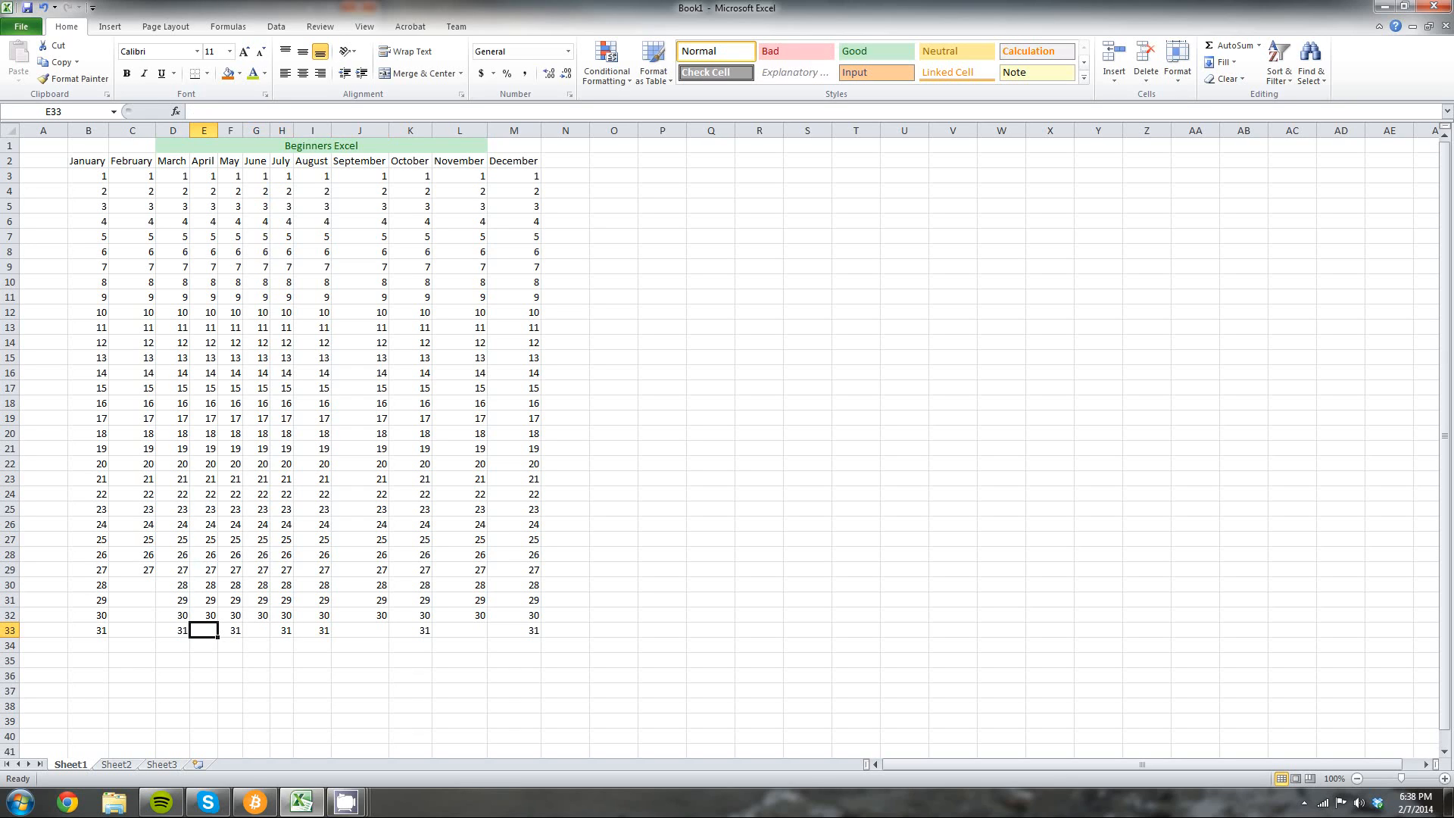
left_click(662, 479)
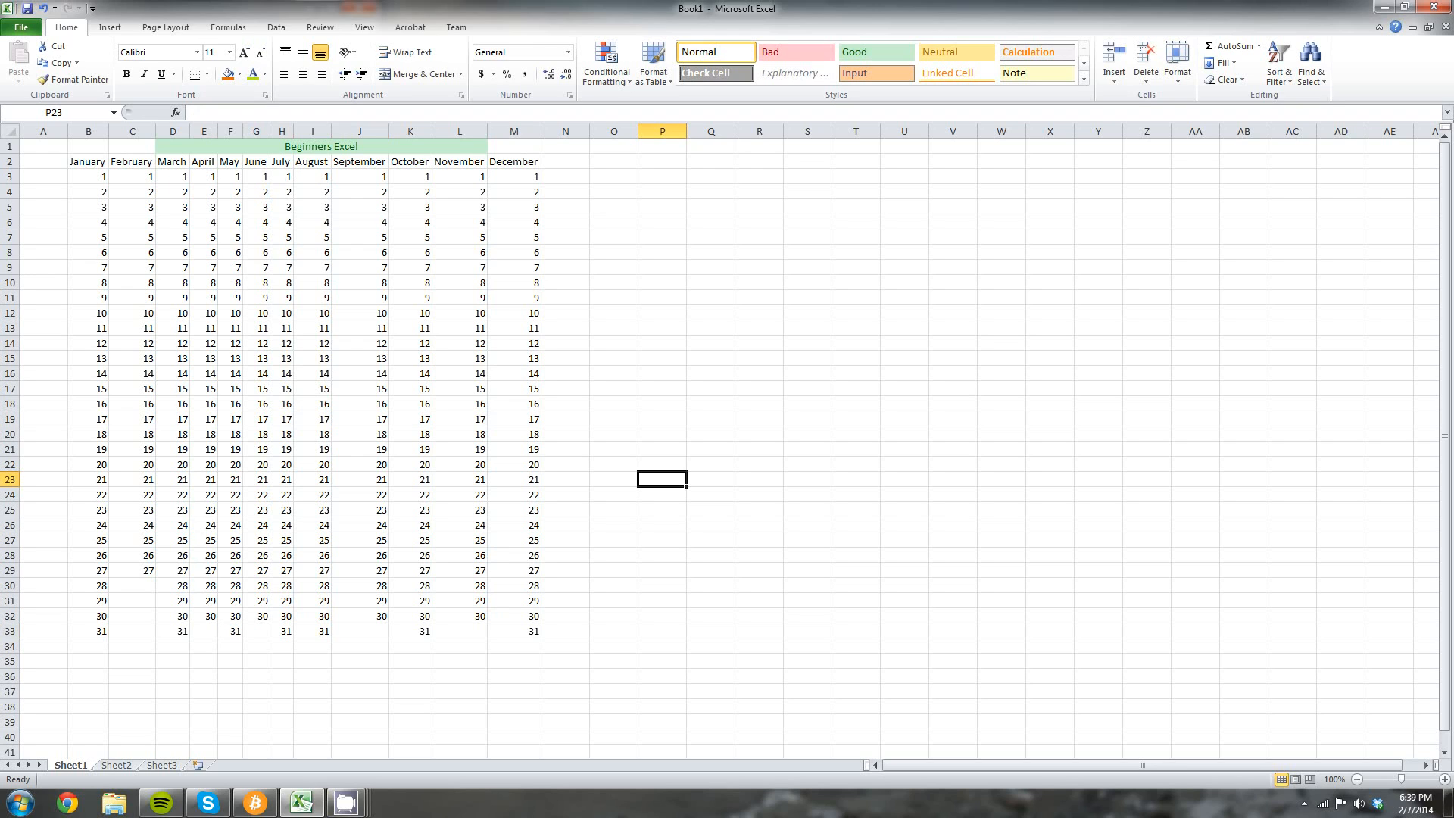
scroll(344, 424, "down", 1)
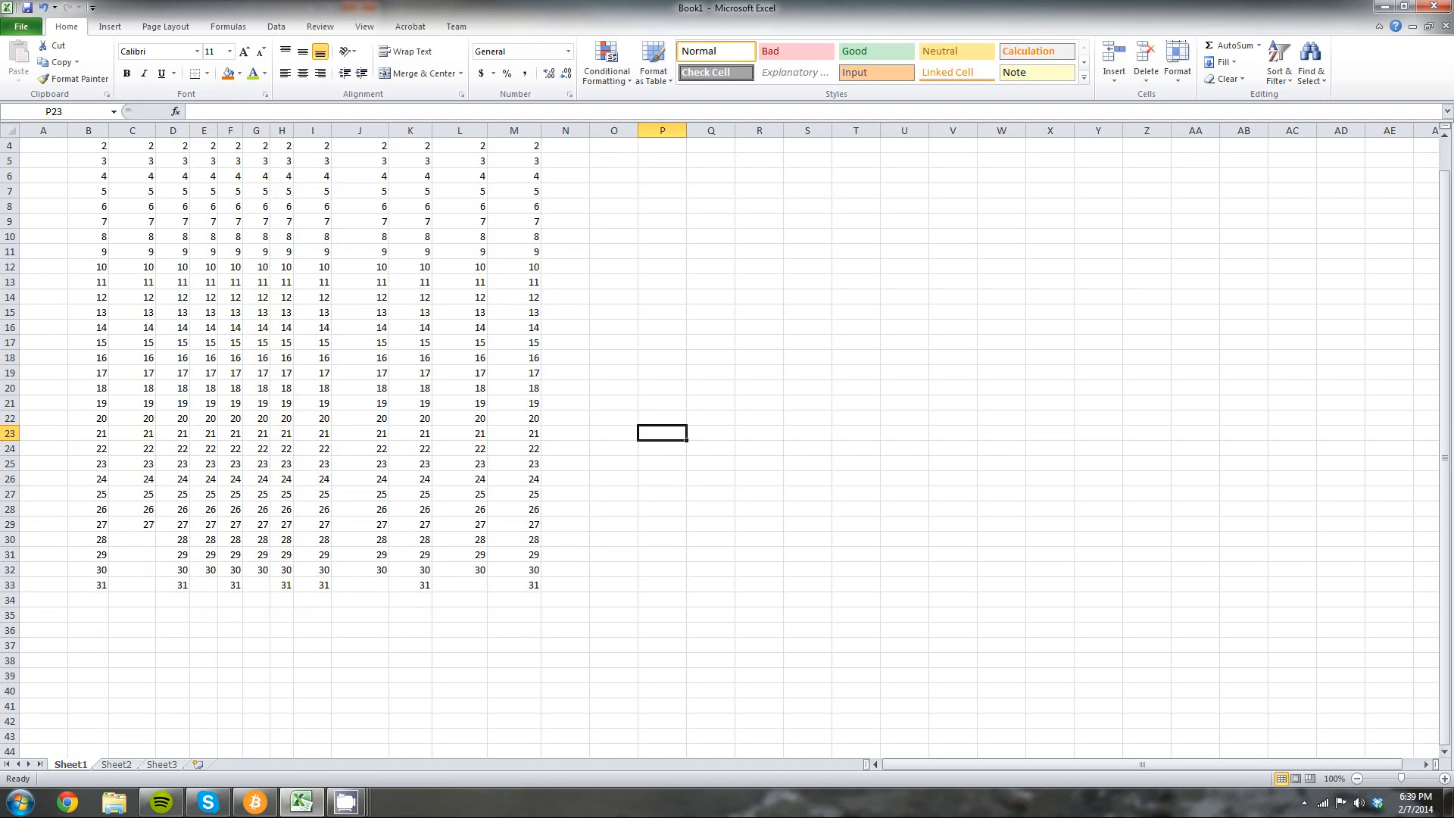
scroll(345, 424, "up", 1)
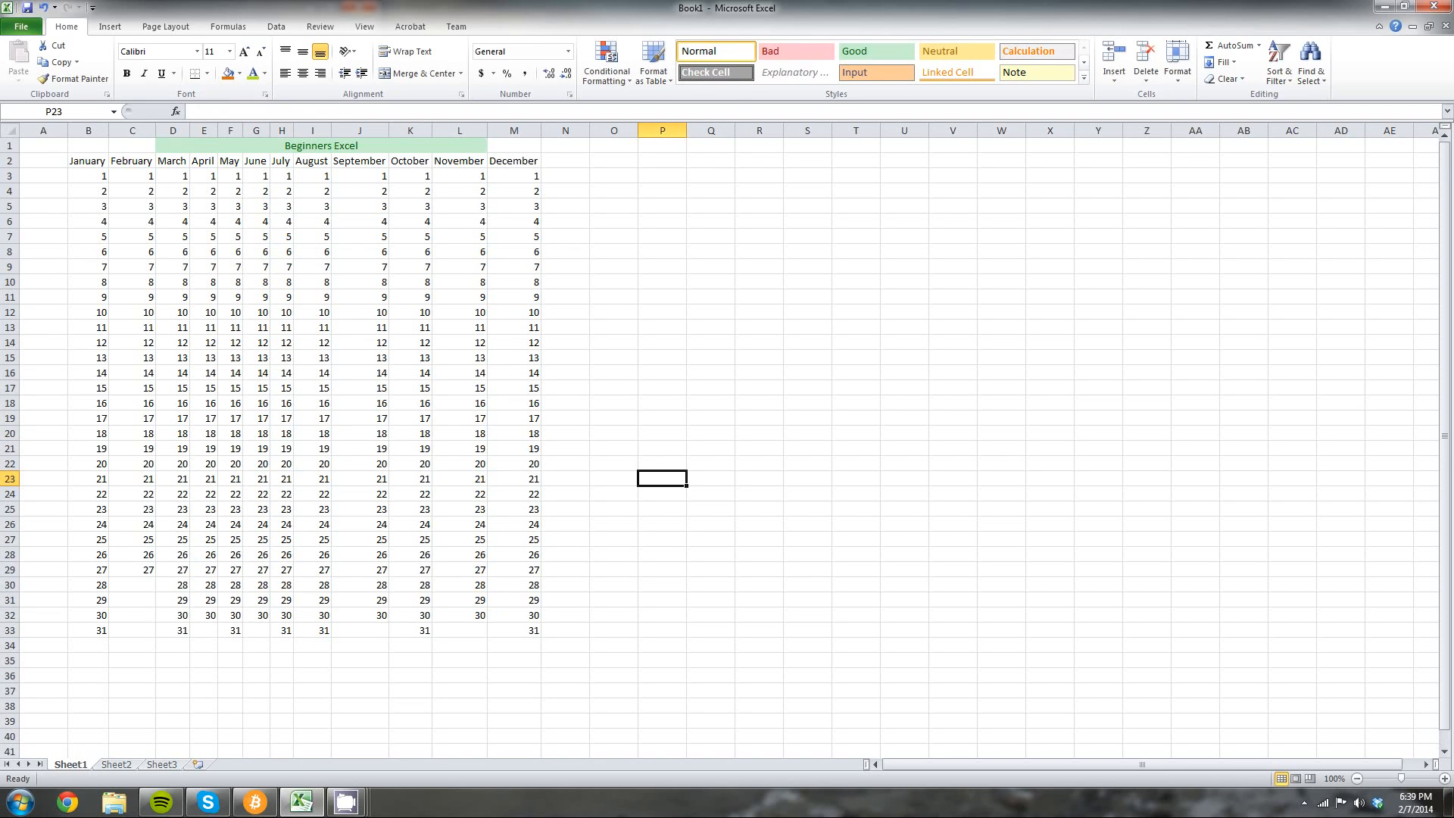
Label A35 "Max:" and enter the formula =MAX(B3:B33) in B35 for January's days.
left_click(44, 660)
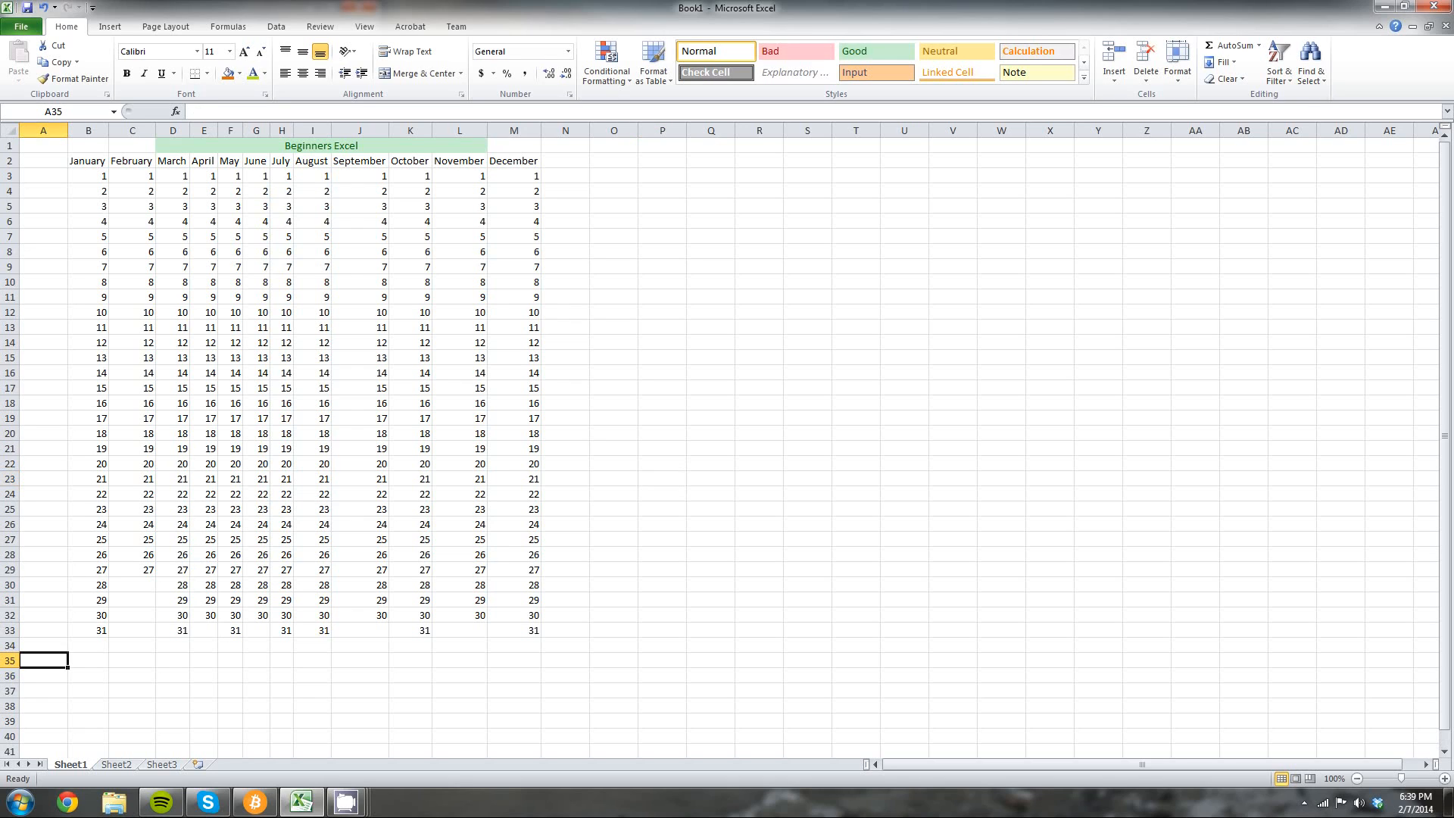
type("Ma")
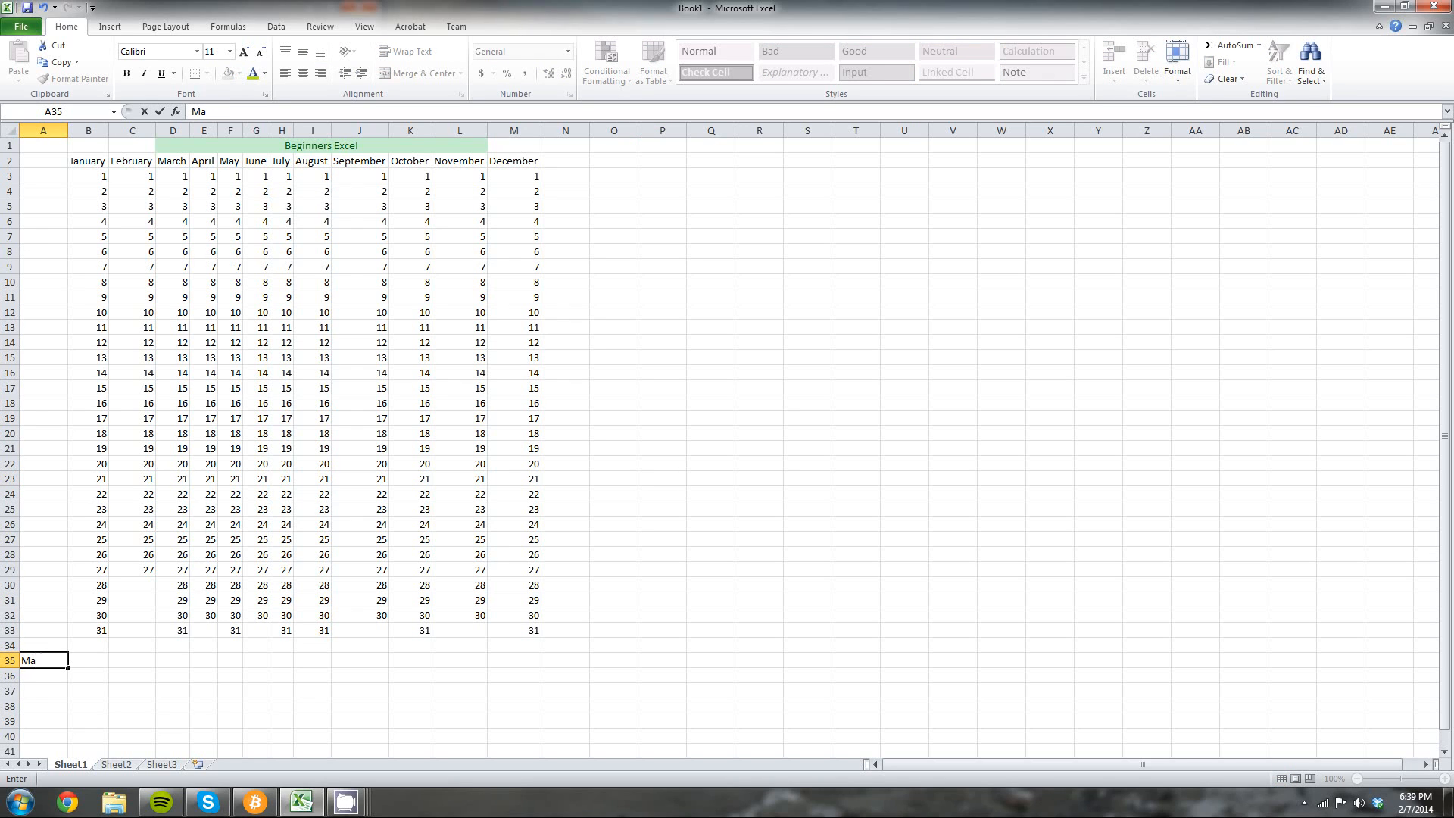
type("x:")
left_click(88, 660)
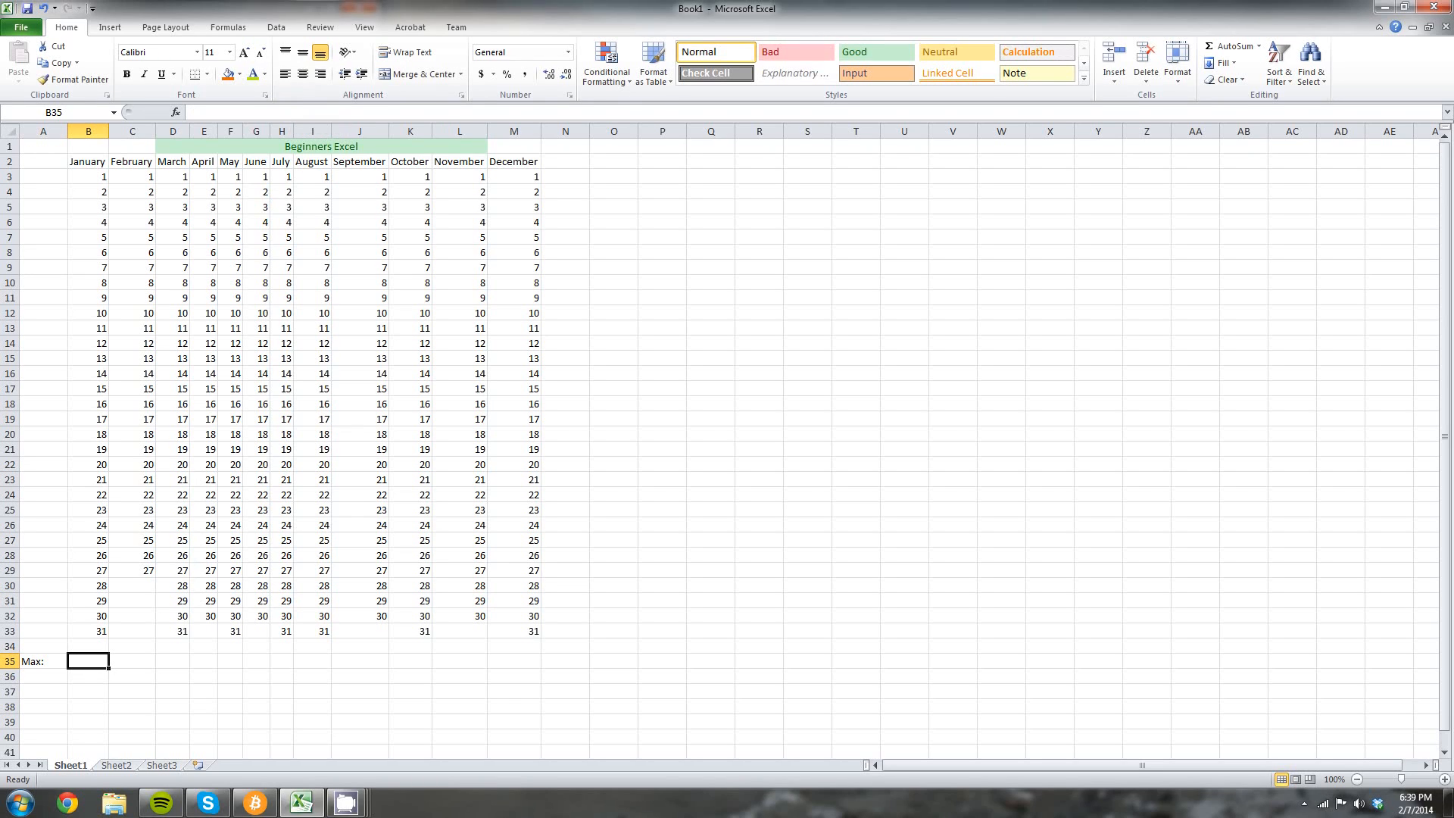
left_click(341, 112)
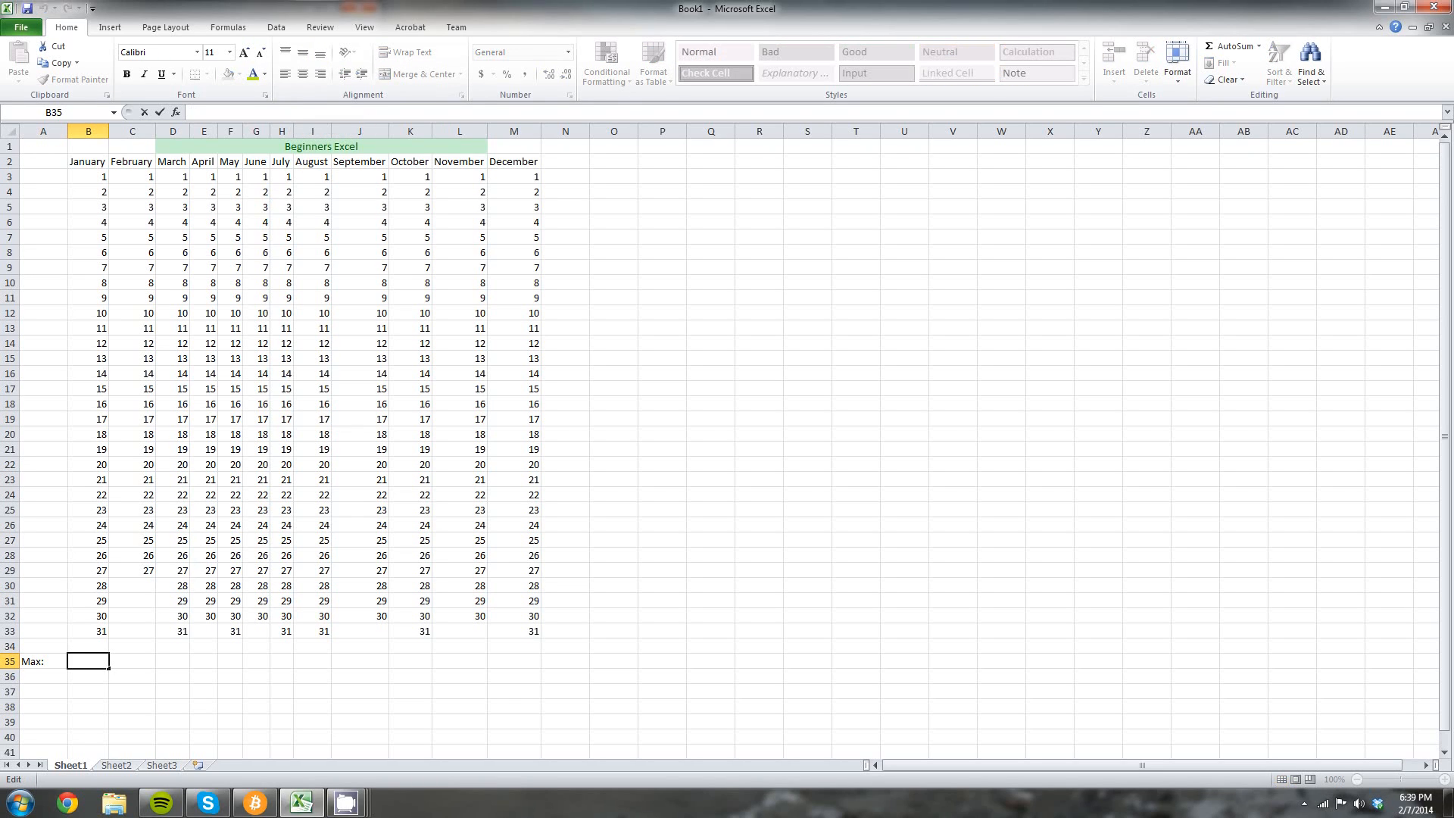
type("=MAX")
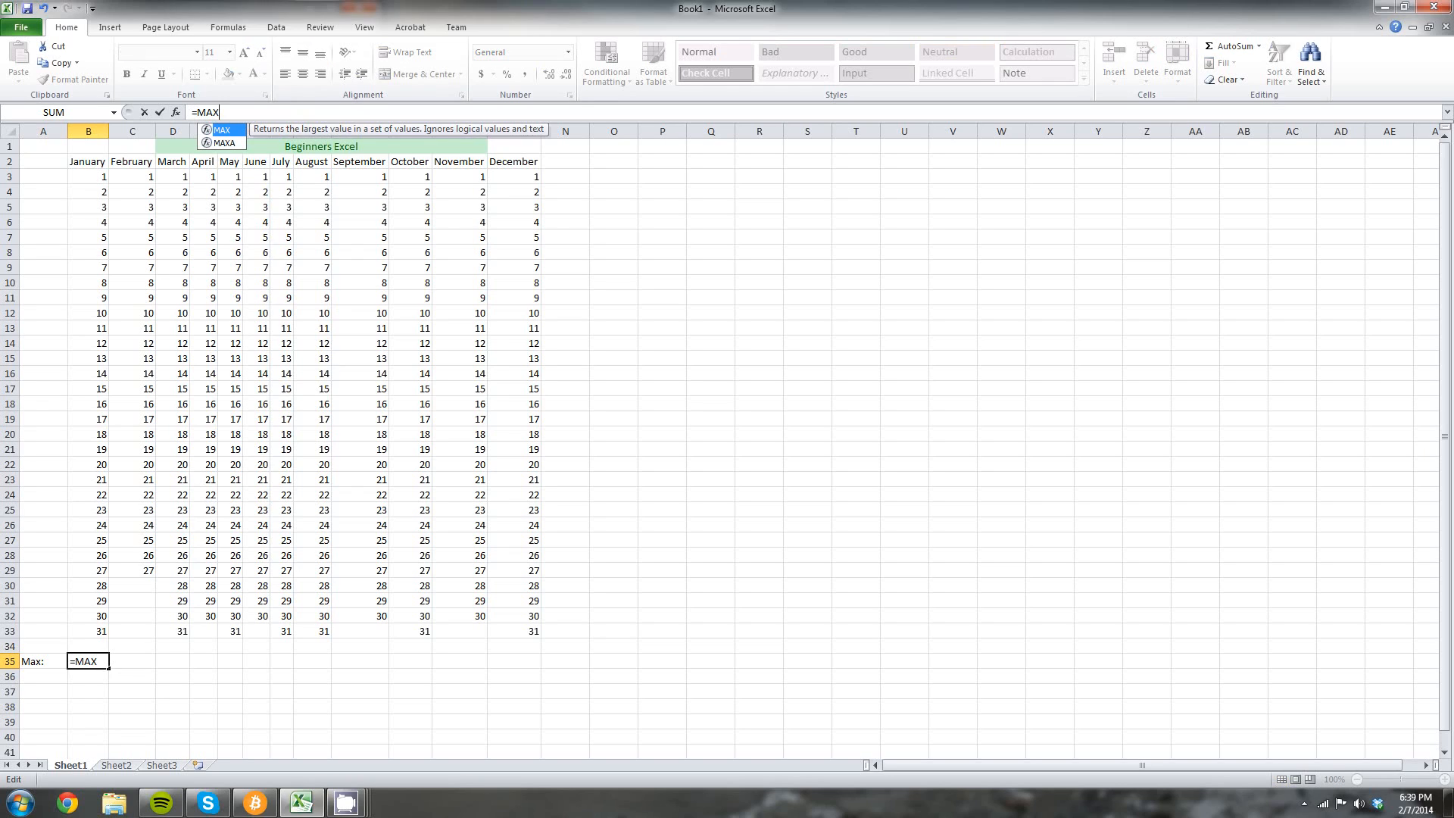
type("(")
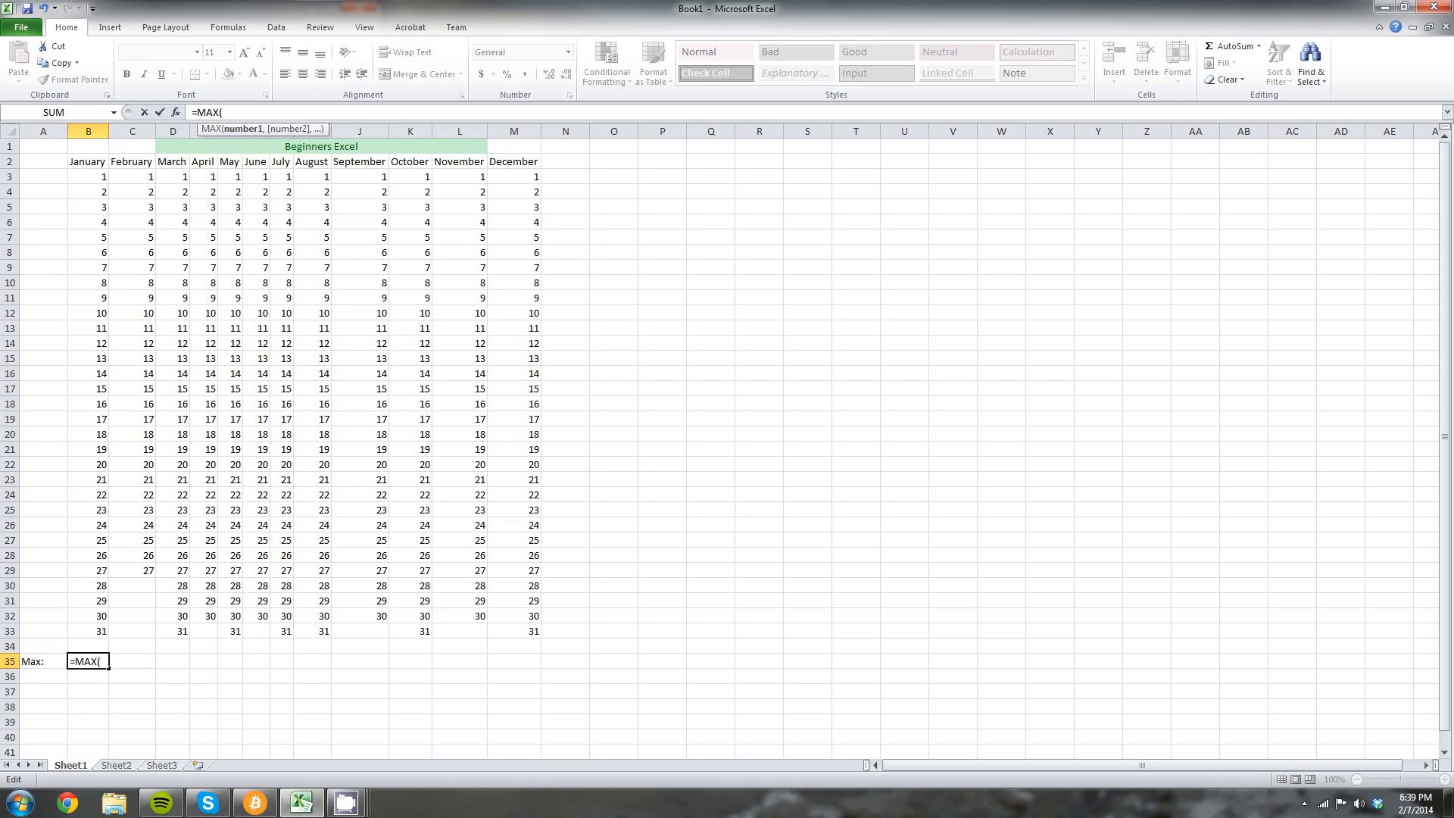
left_click_drag(97, 177, 104, 635)
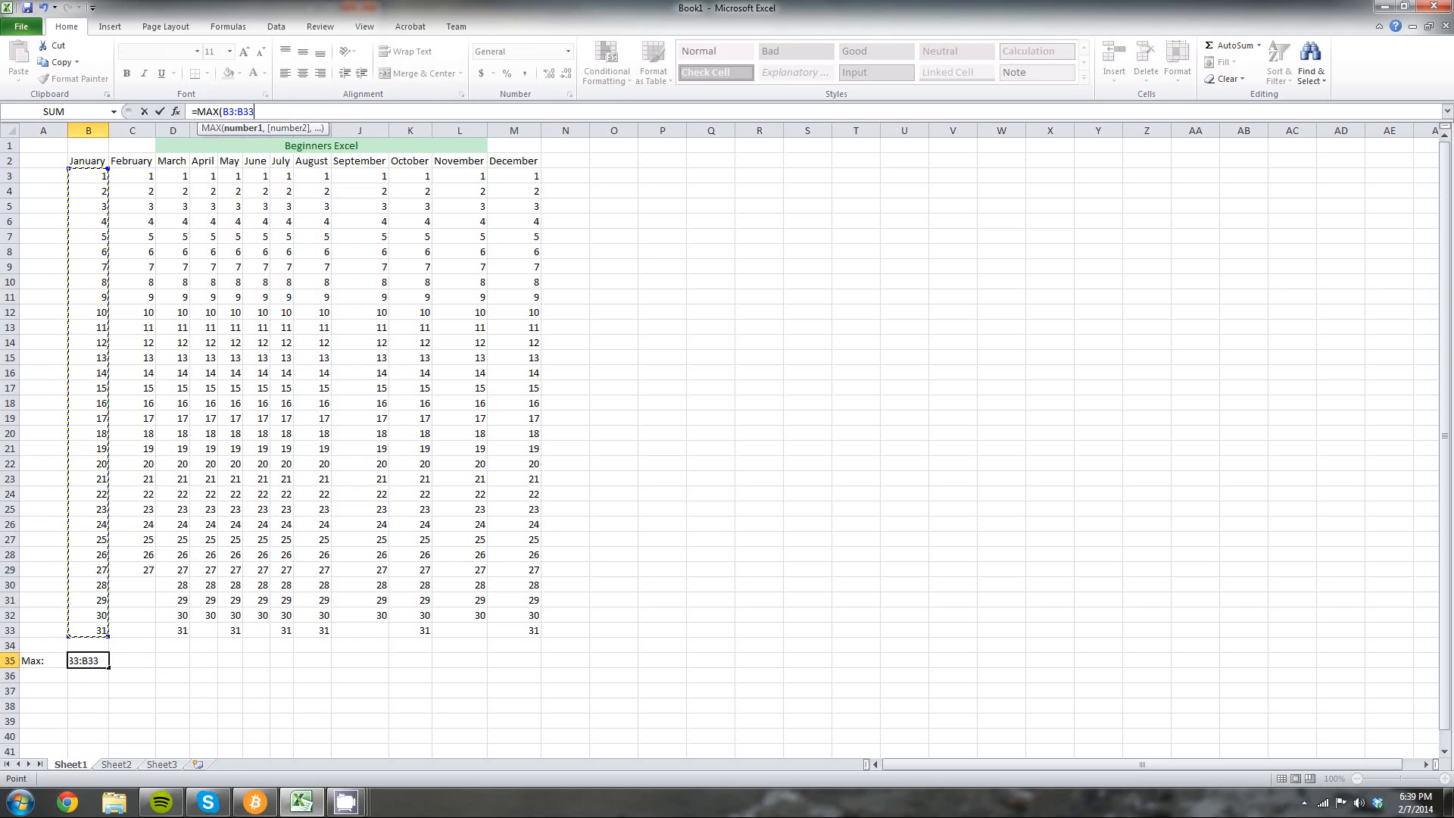
type(")")
key("Return")
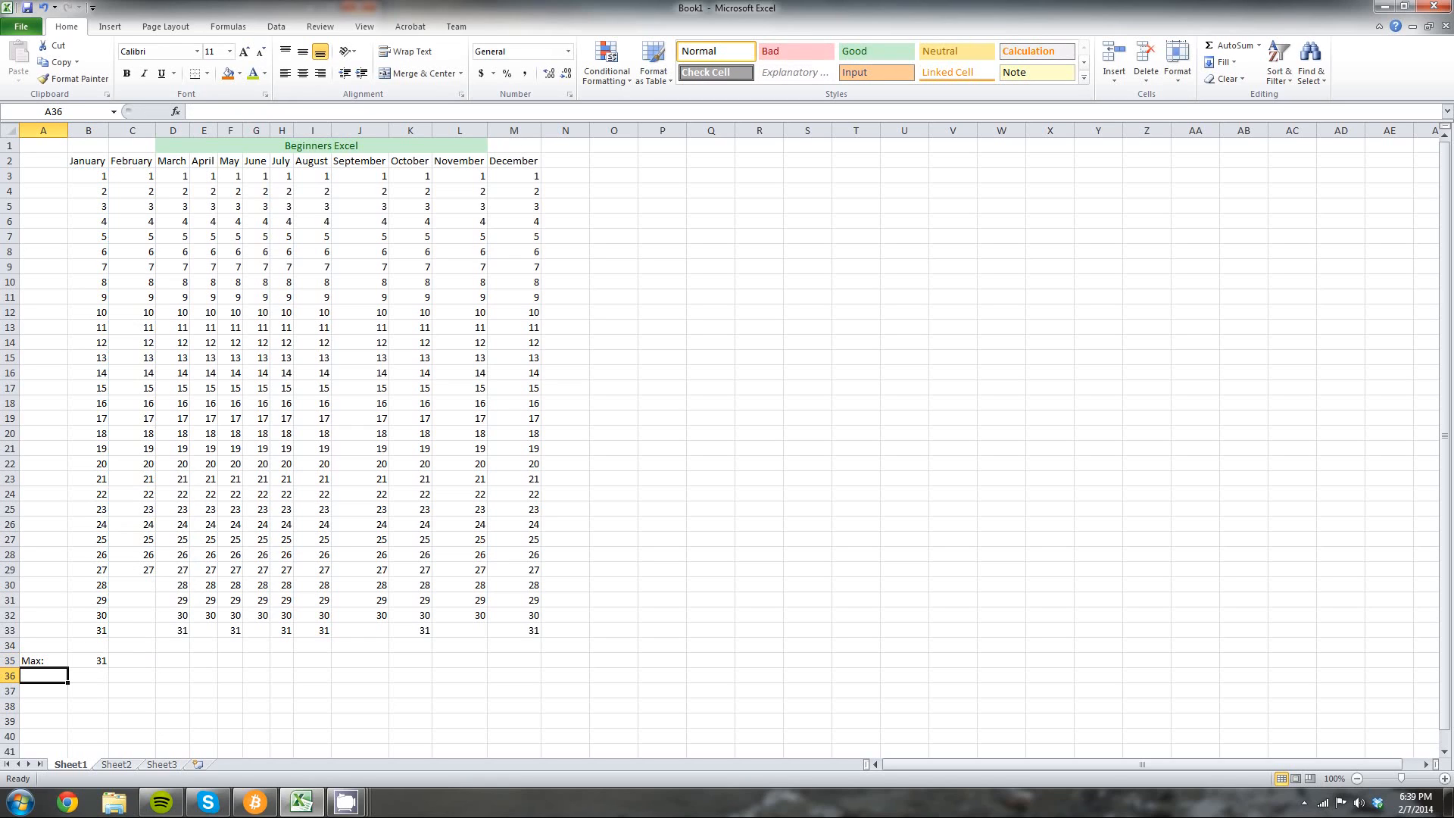
Enter 28 in C30 as the last day under February.
left_click(132, 585)
type("28")
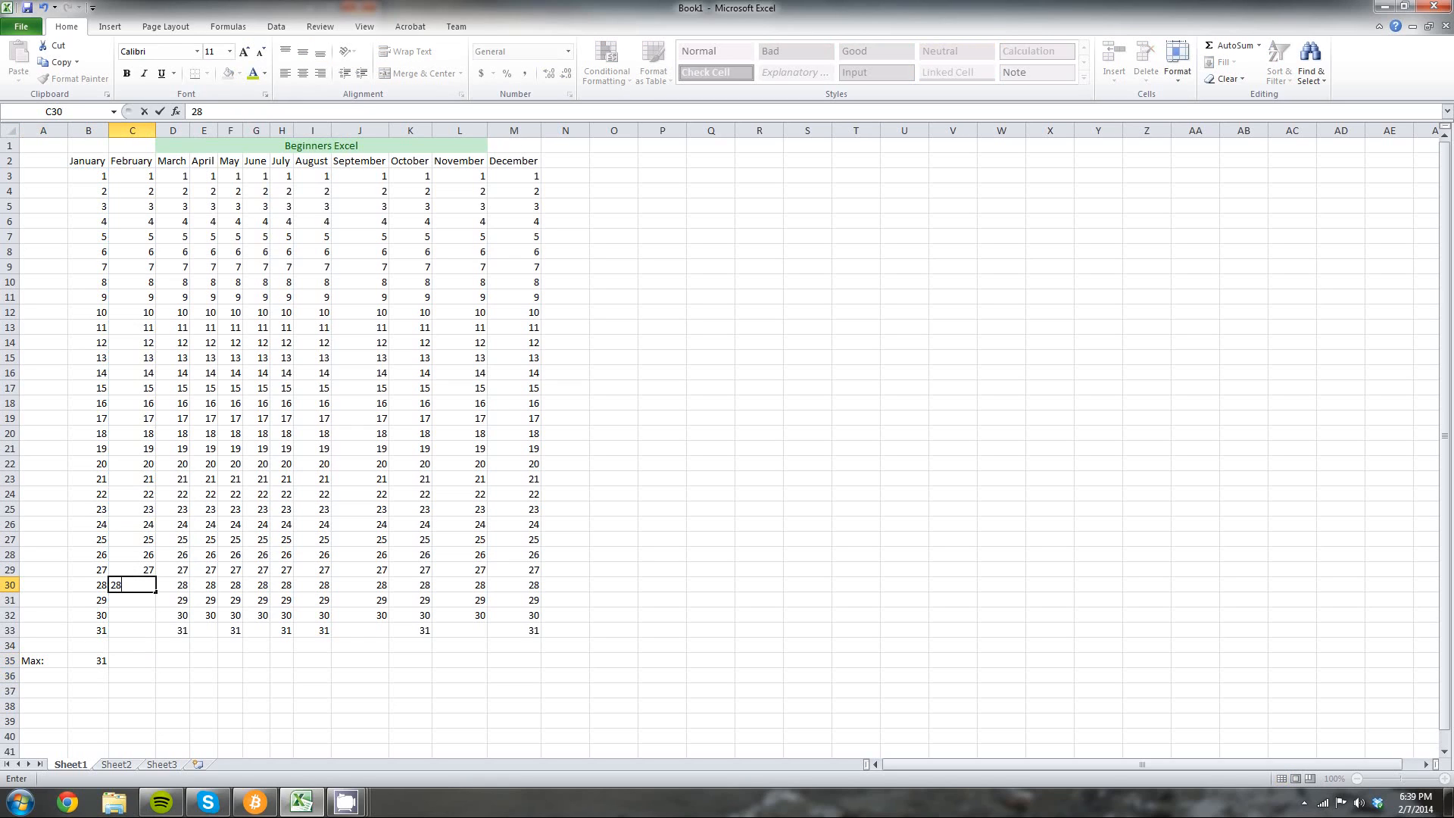
key("Return")
Fill the MAX formula in B35 across row 35 to December's column, ending at M35.
left_click(88, 660)
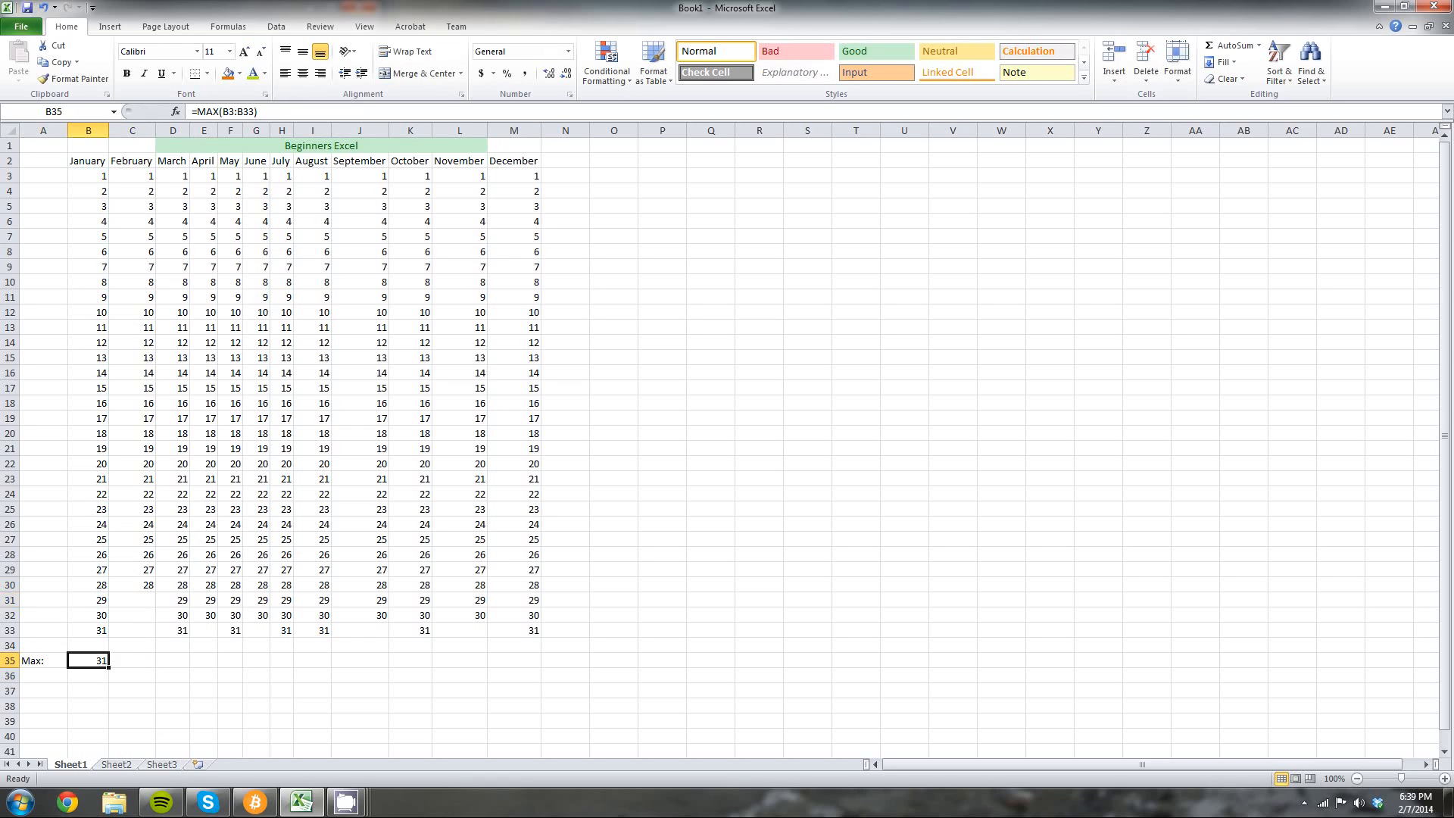
left_click_drag(108, 665, 540, 664)
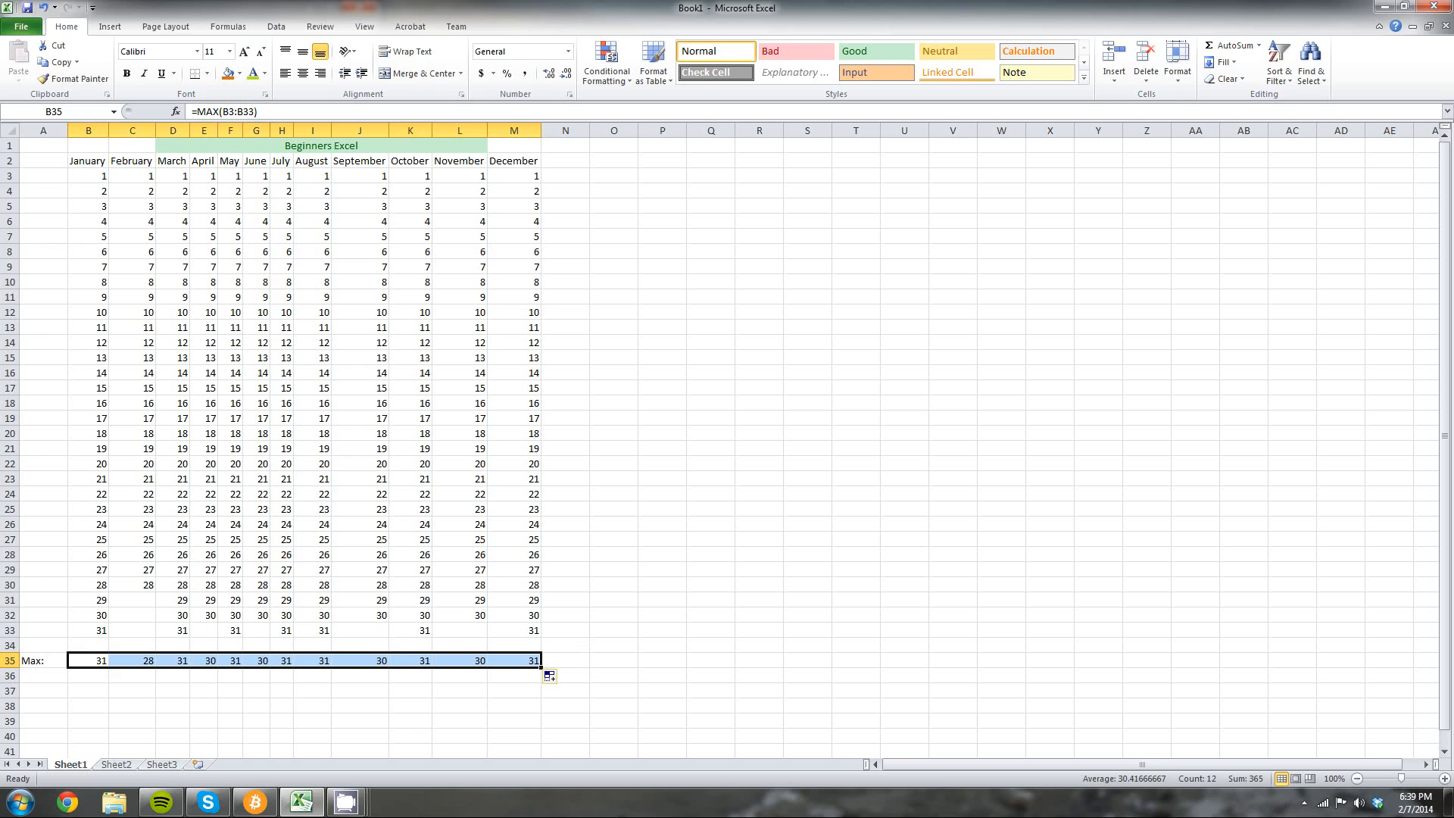
left_click(88, 661)
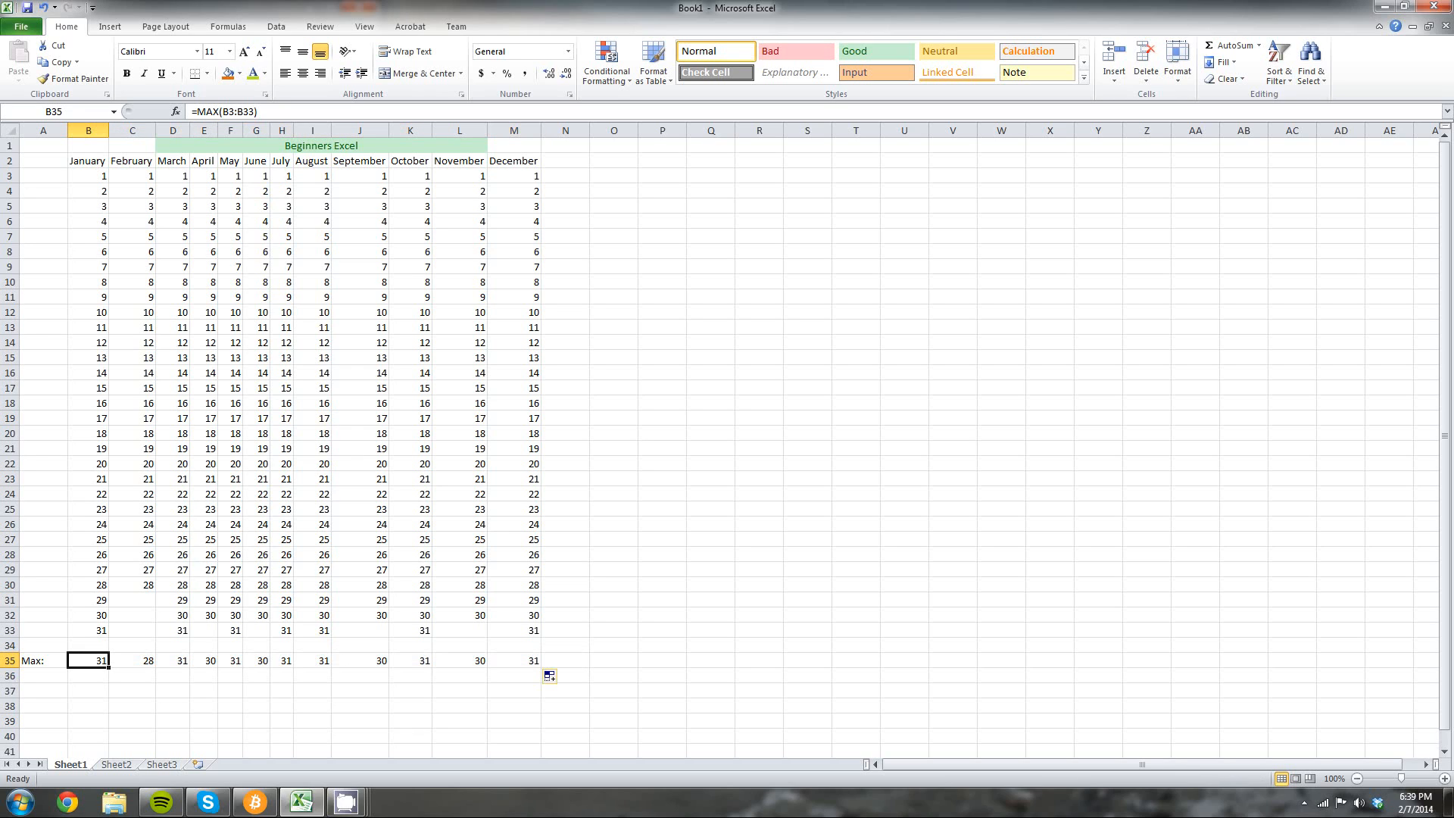
left_click_drag(88, 660, 534, 660)
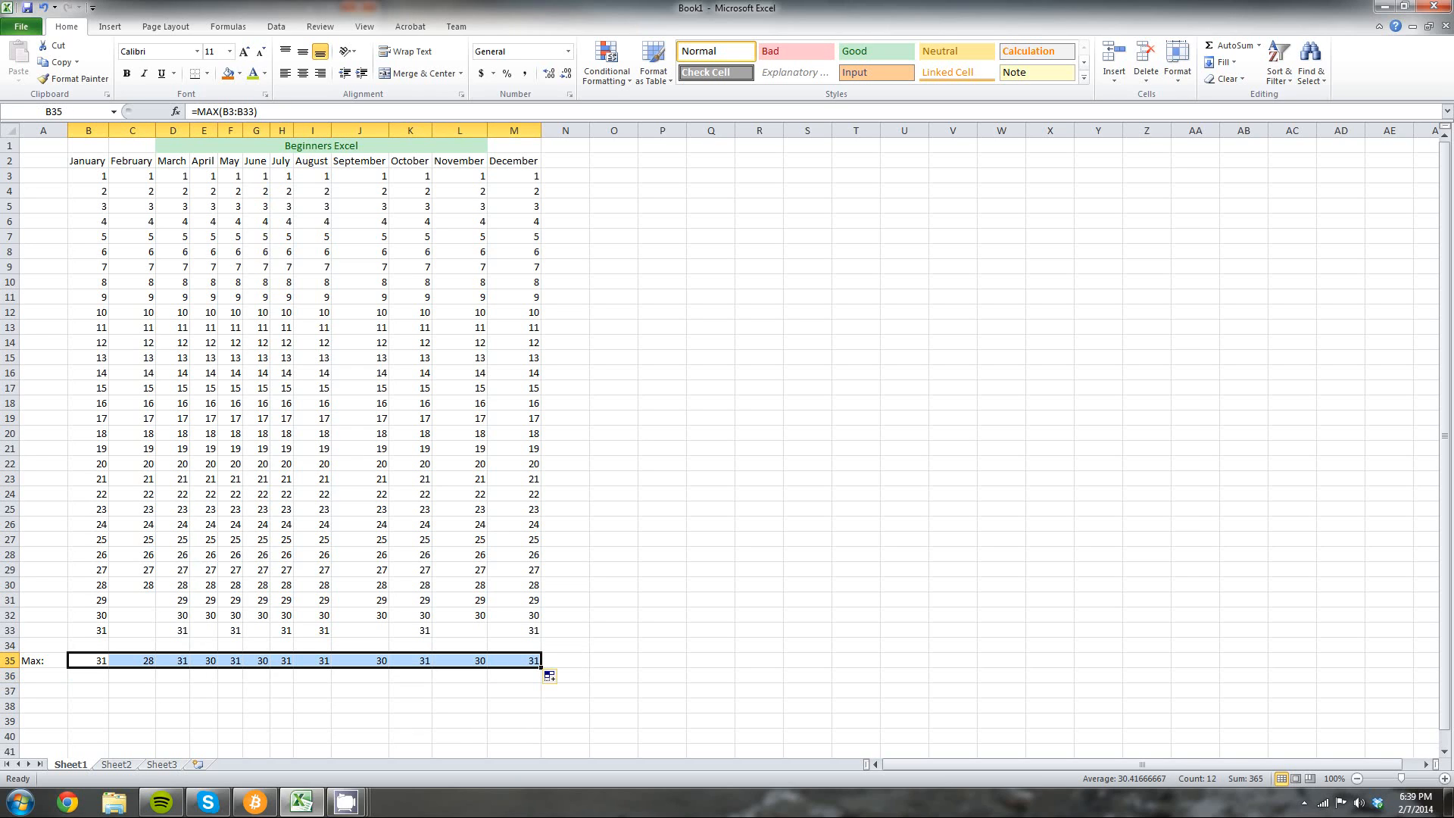
Examine the MAX formulas in B35, C35 and D35 to compare the column range each one references.
left_click(88, 660)
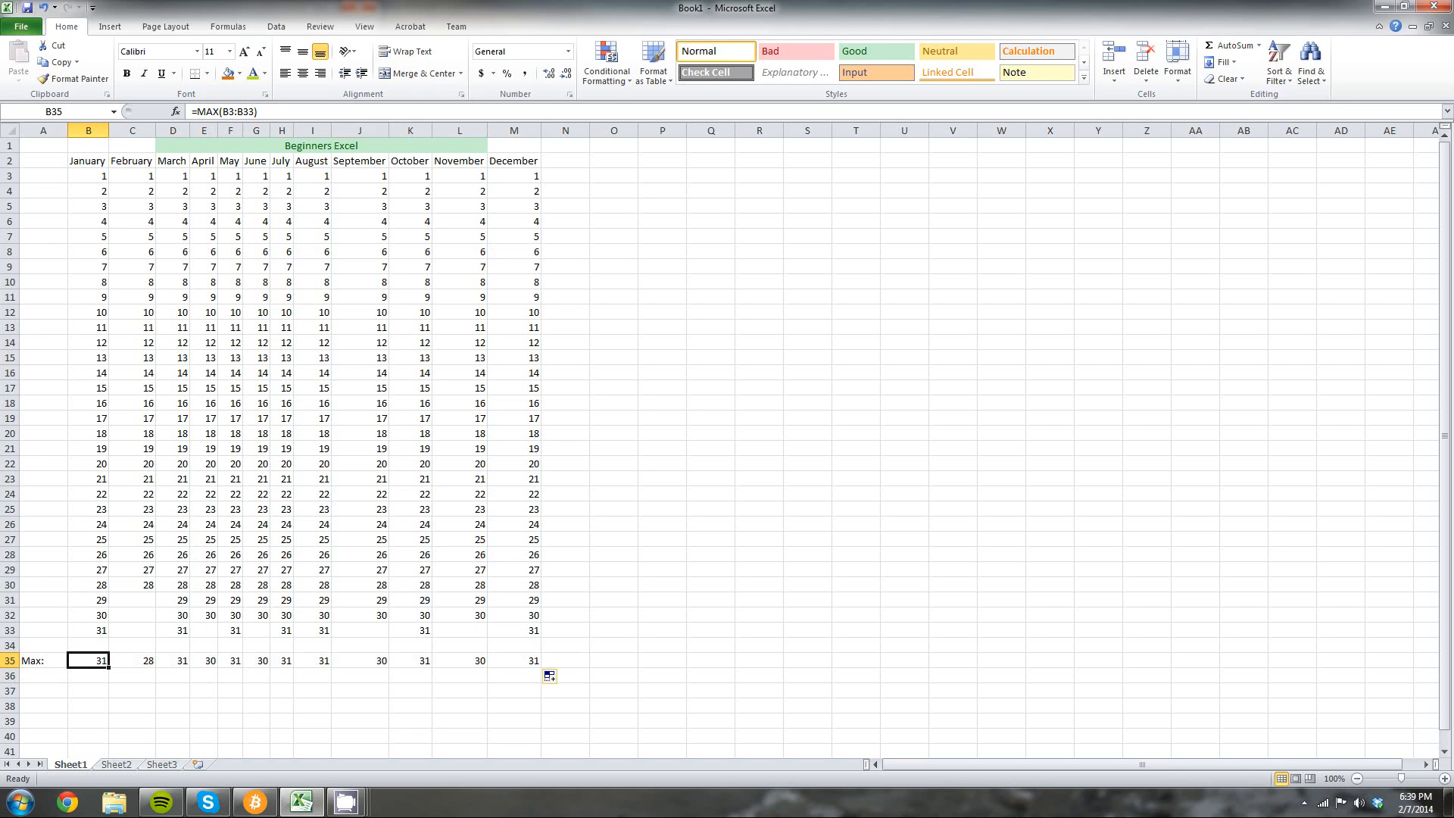
left_click(132, 660)
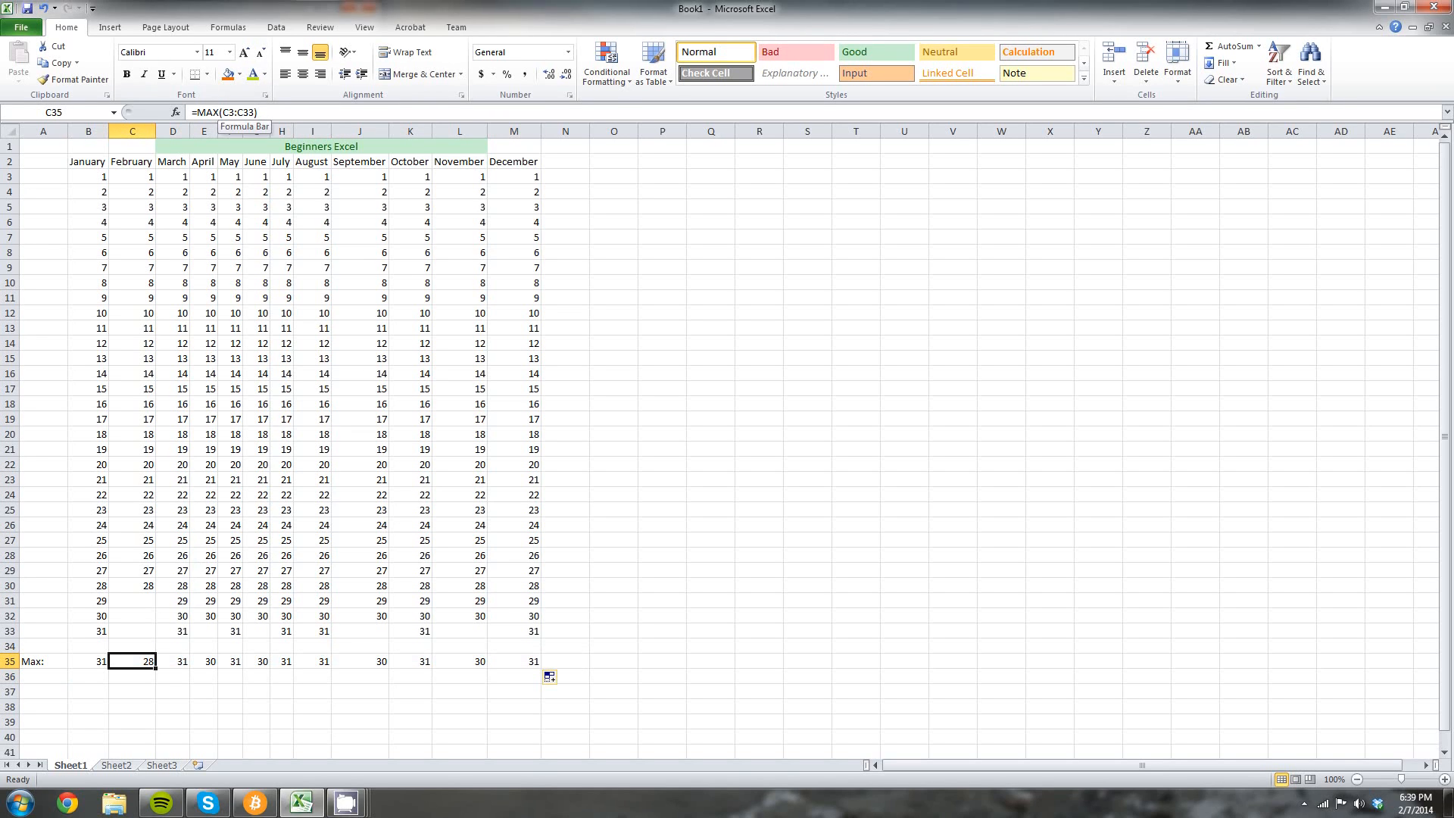
left_click(228, 112)
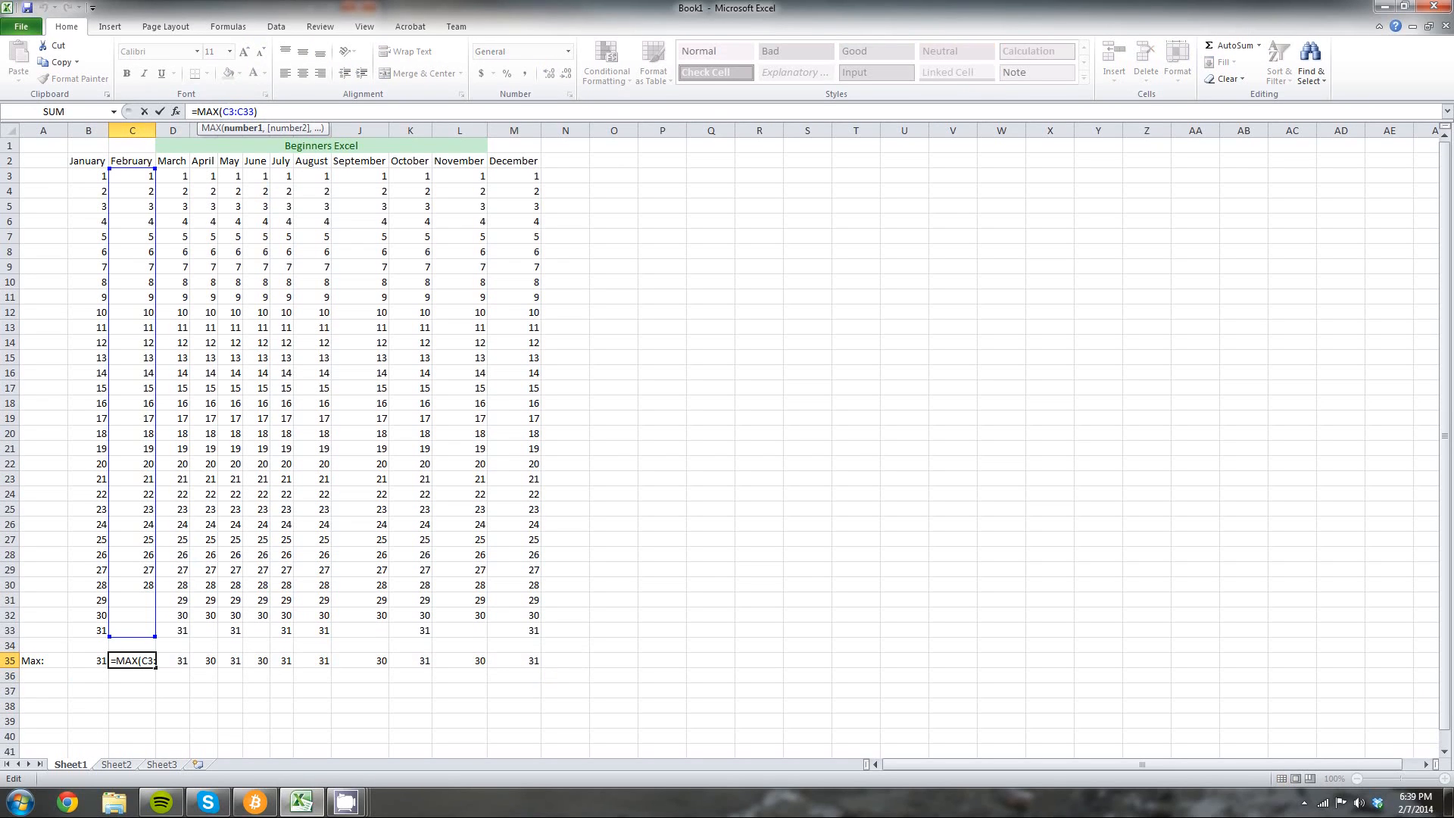
key("ctrl+Return")
key("Left")
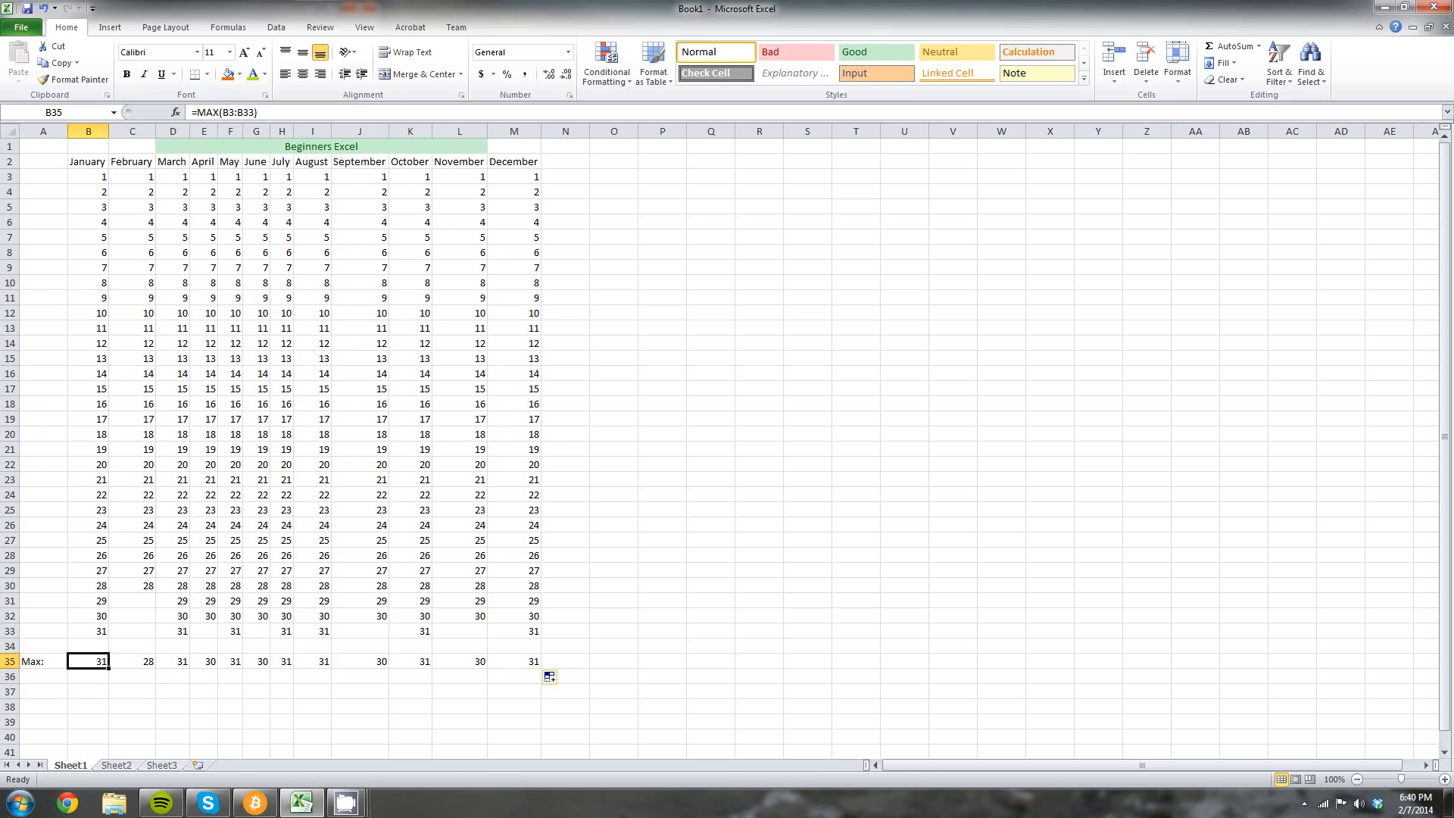
key("F2")
key("ctrl+Return")
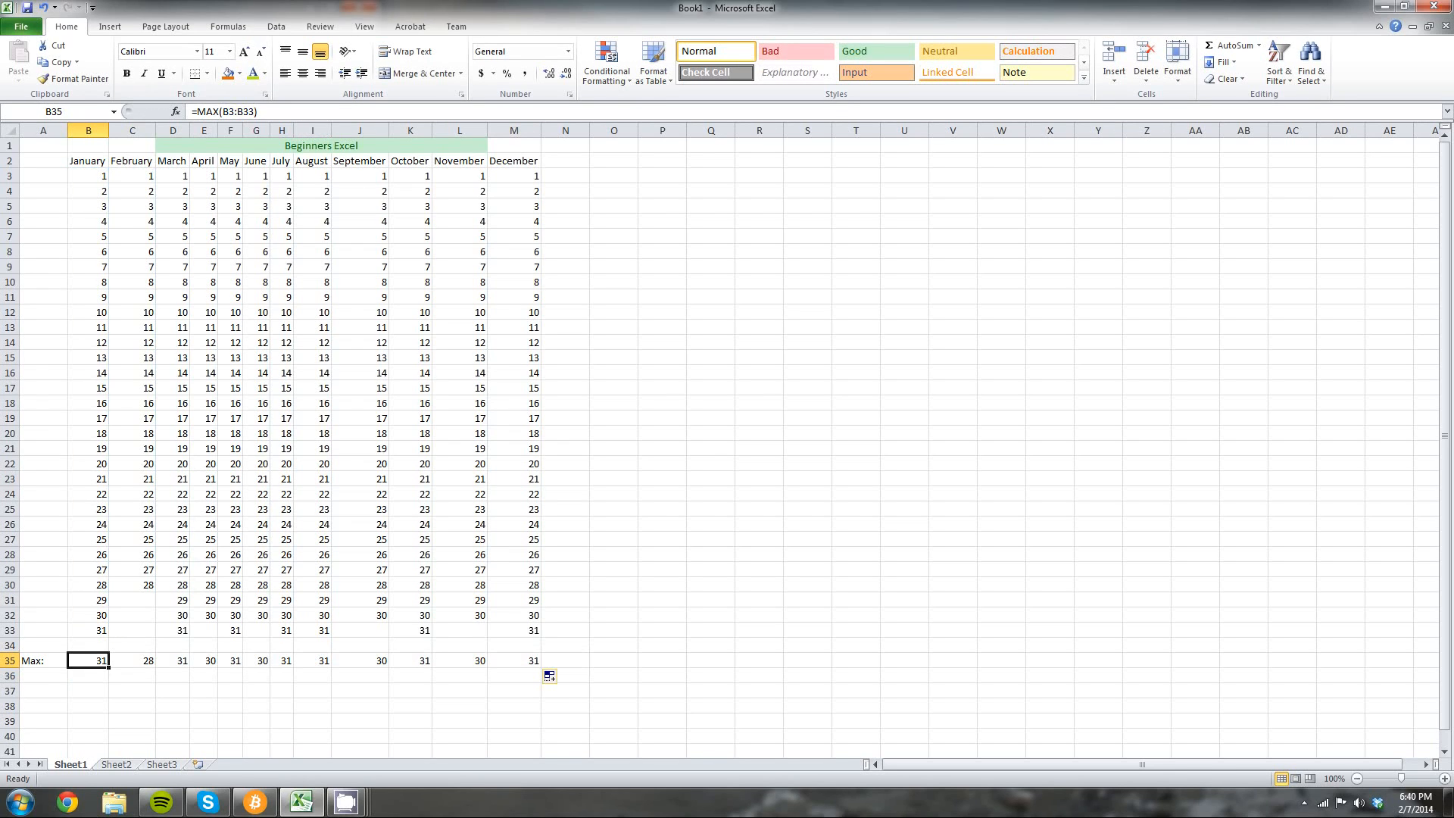
left_click(133, 660)
left_click(224, 111)
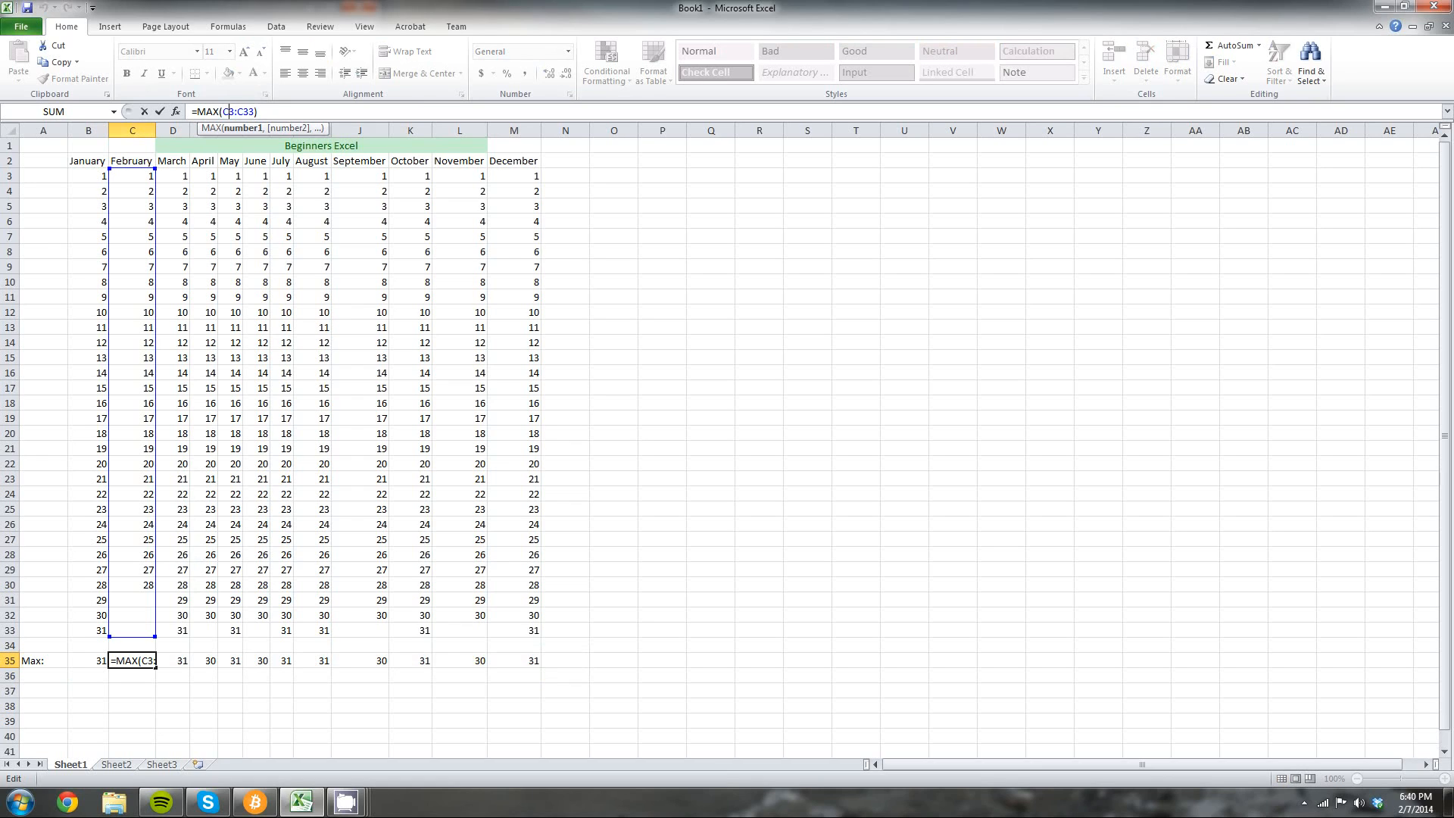
key("Tab")
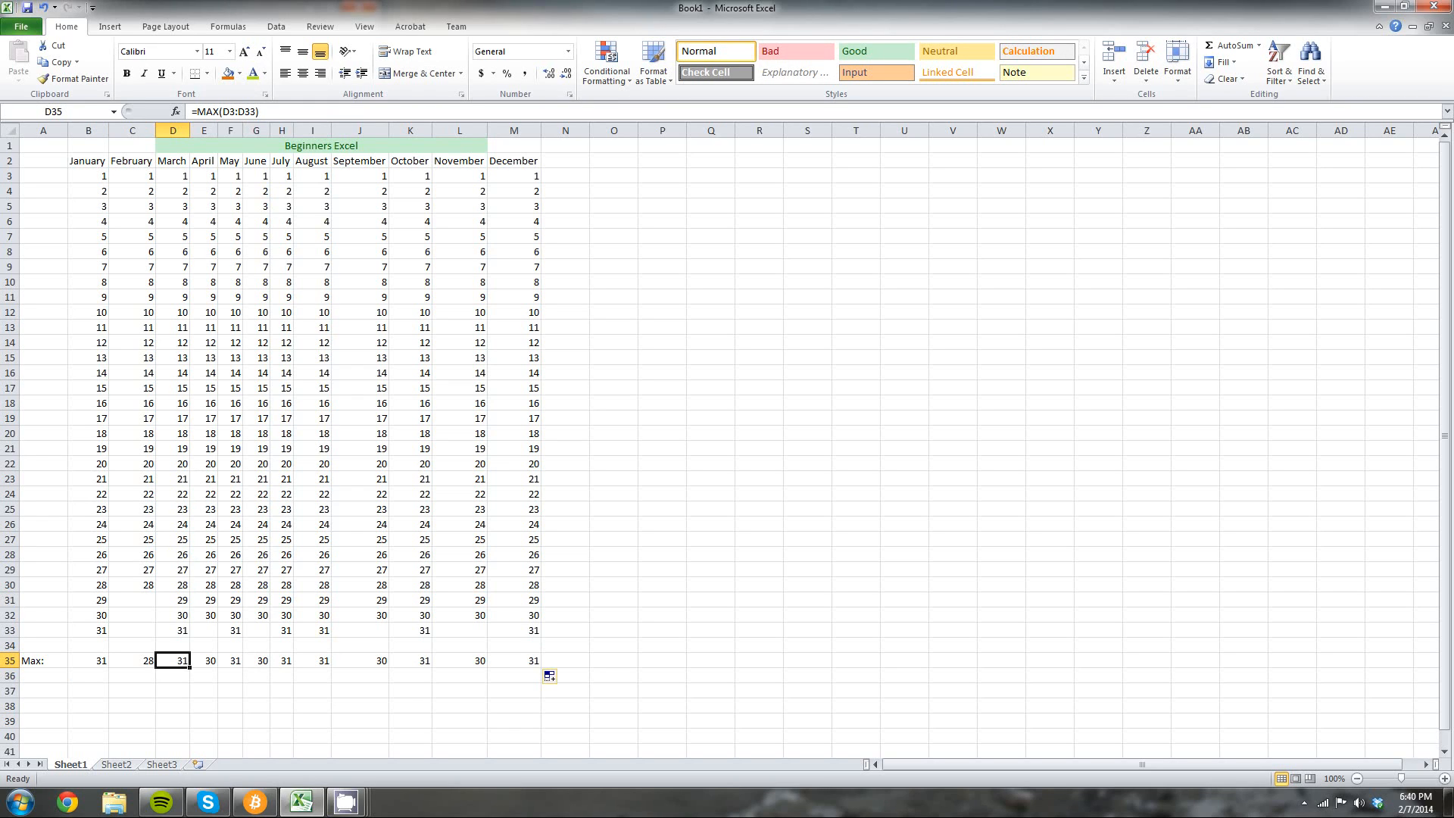
mouse_move(345, 801)
left_click(184, 718)
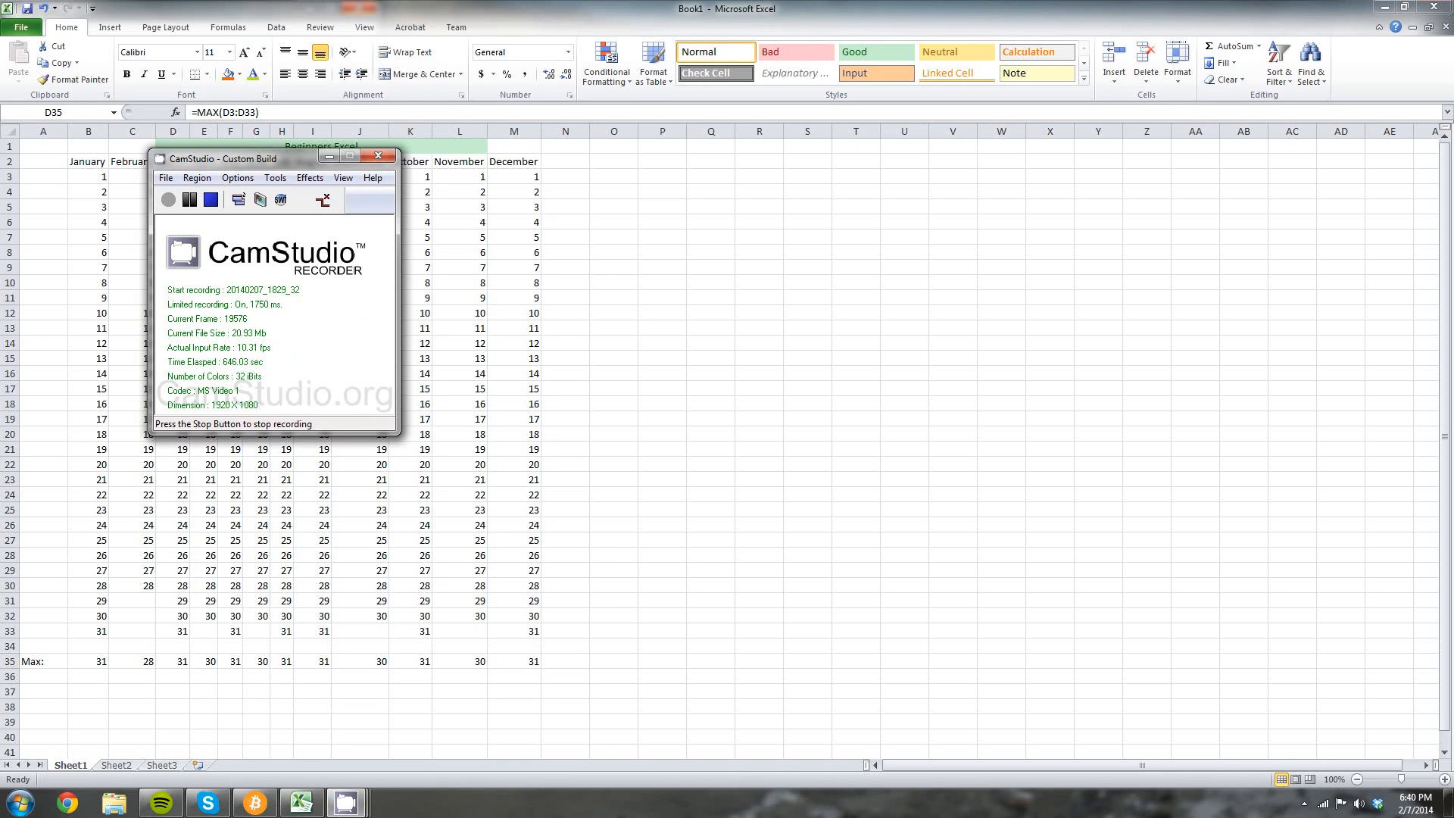
left_click_drag(250, 158, 837, 173)
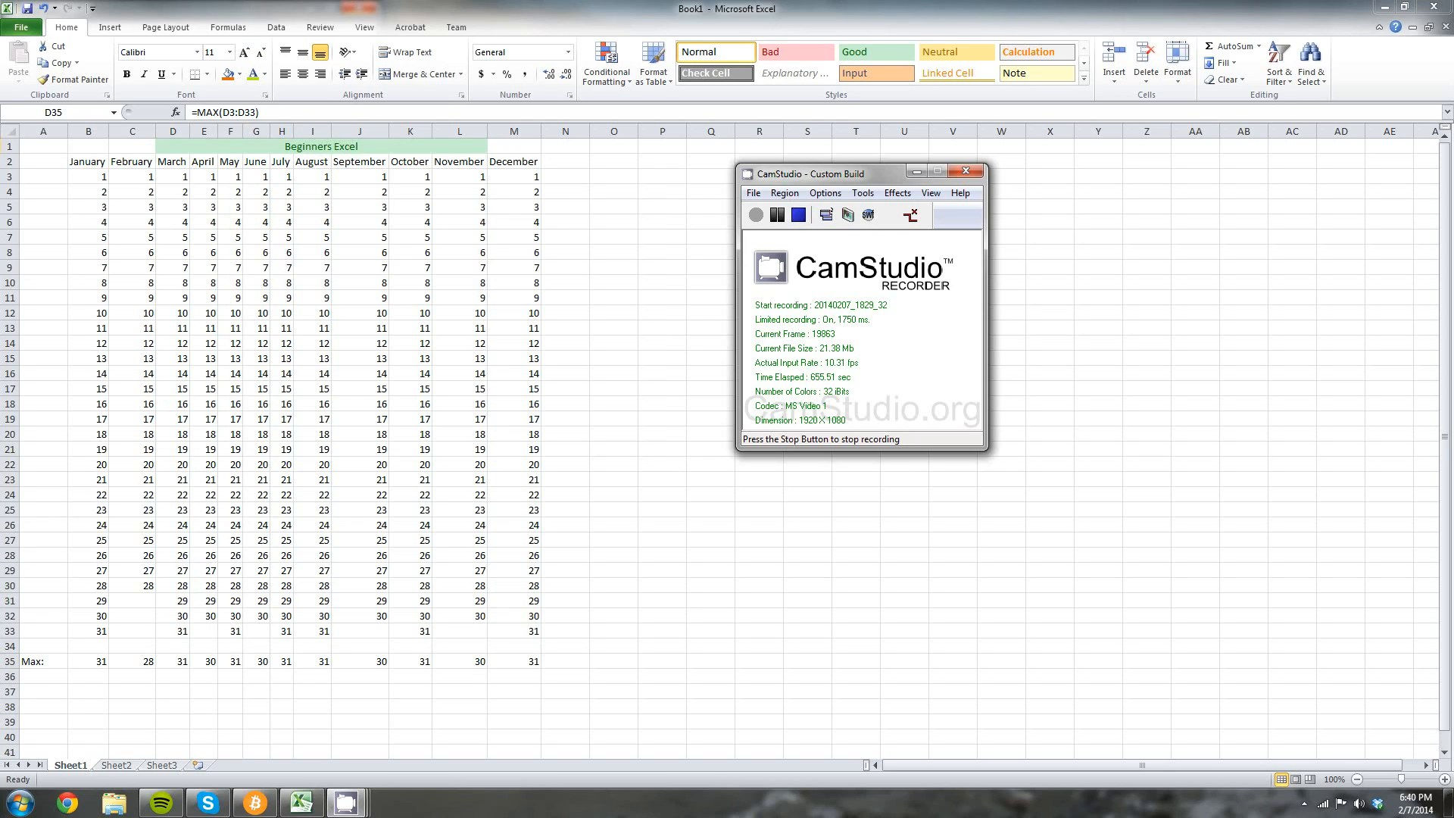
key("alt+Tab")
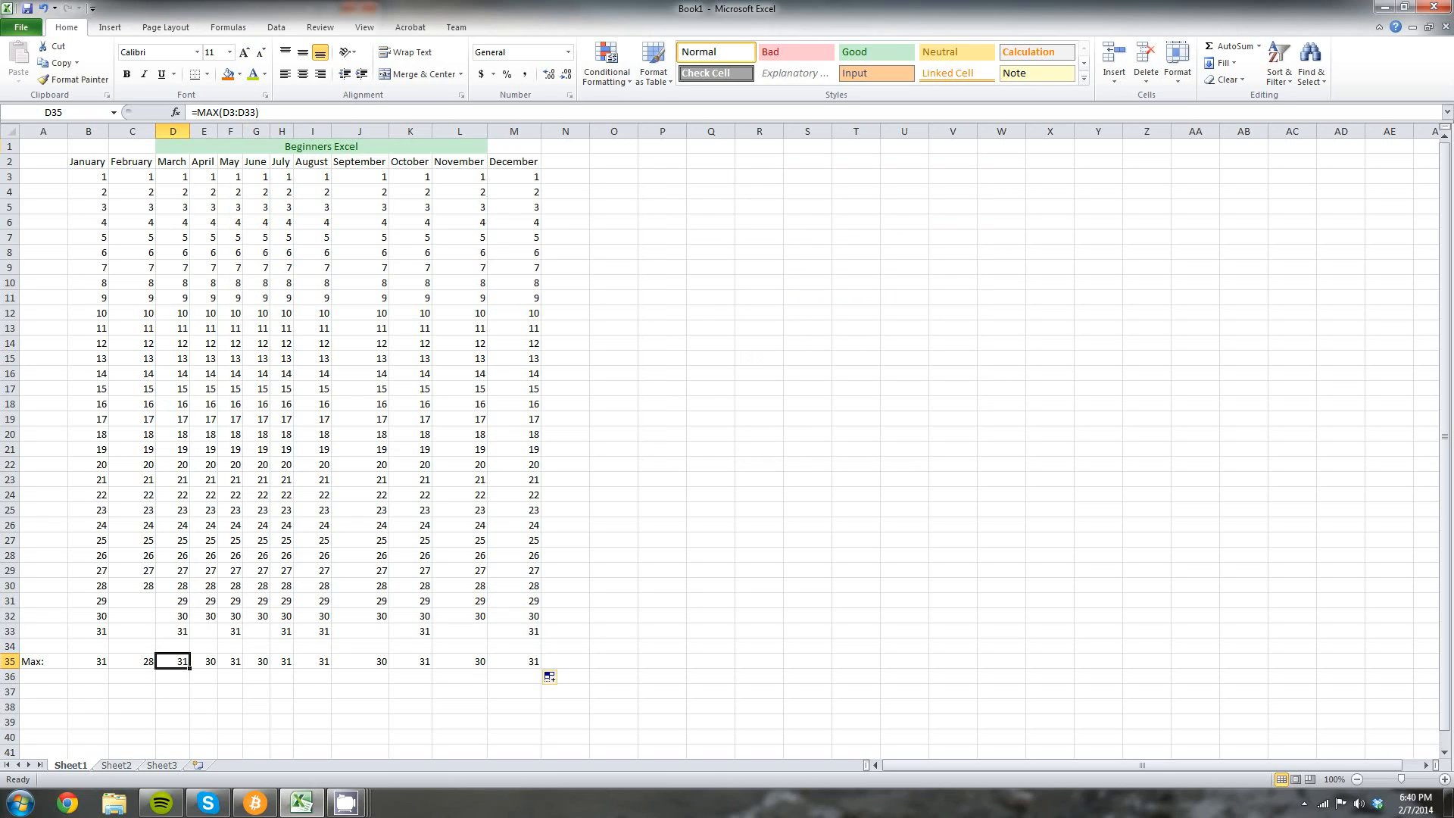
Review column A, row 1 and the merged title cell by selecting each in turn.
key("ctrl+Home")
key("Right")
key("Right")
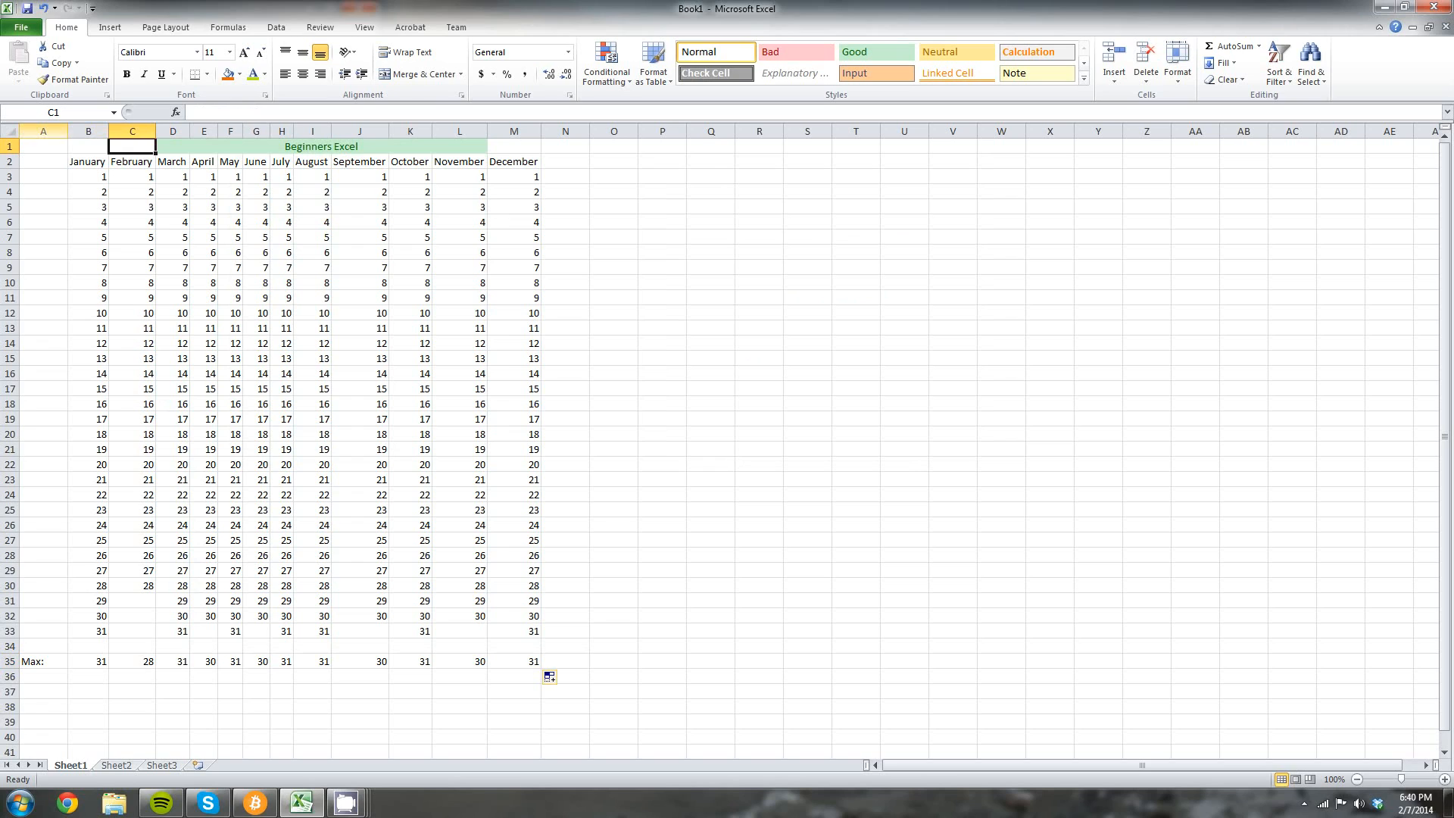
key("Home")
key("ctrl+space")
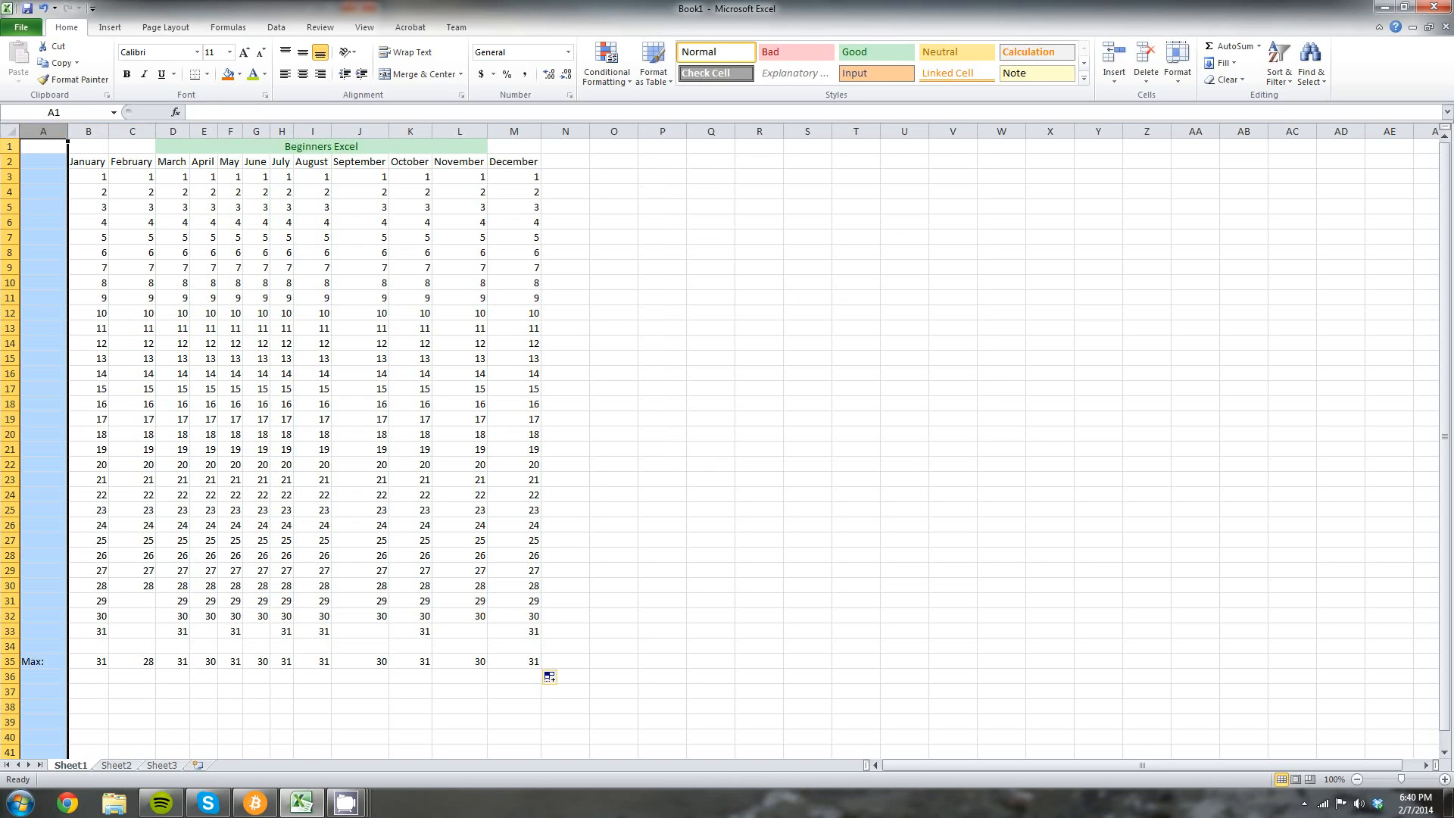
key("shift+space")
key("ctrl+Right")
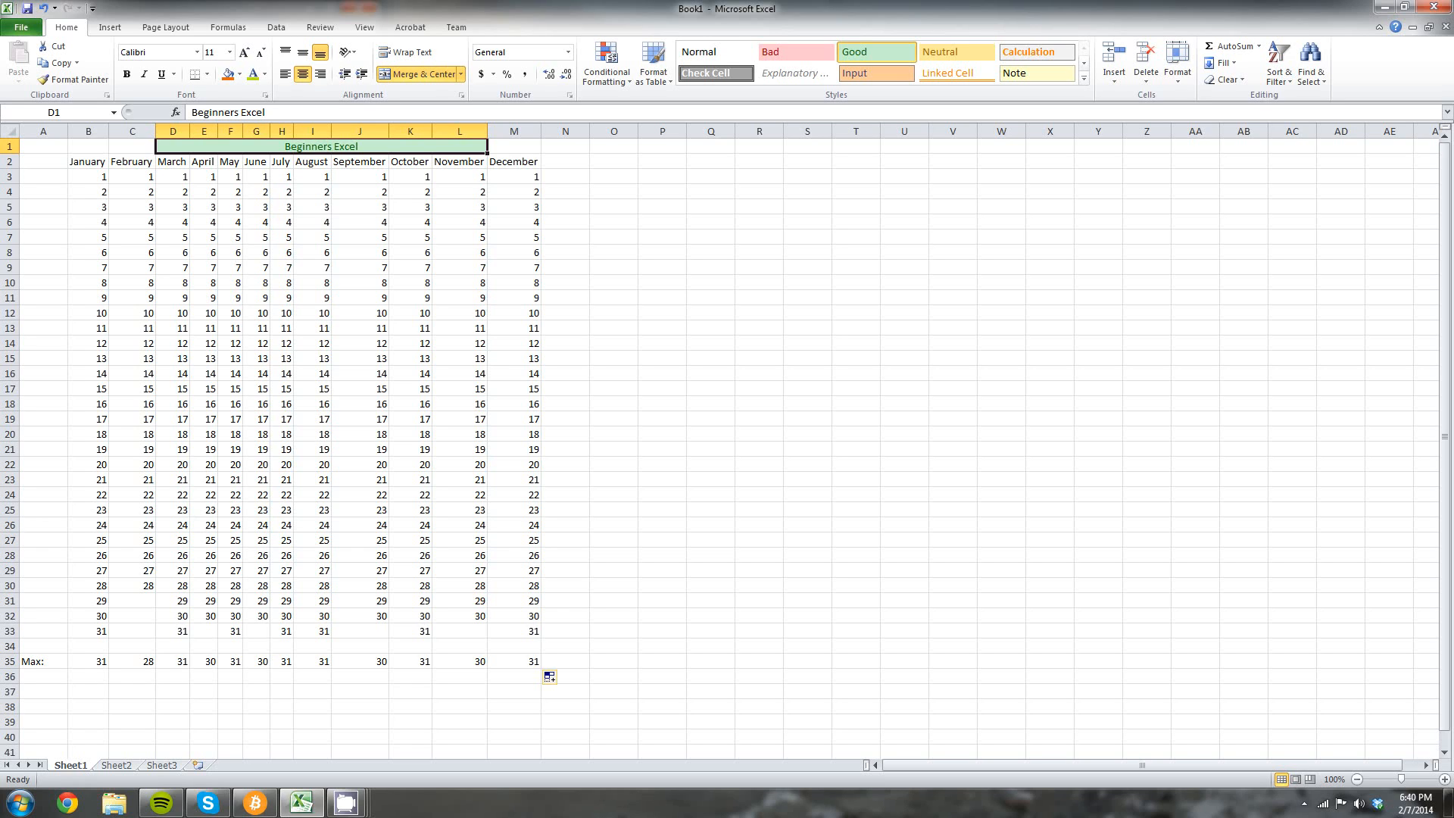
Autofill the month names from January in B2 across to M2, and select January's first two days, B3:B4.
left_click(88, 162)
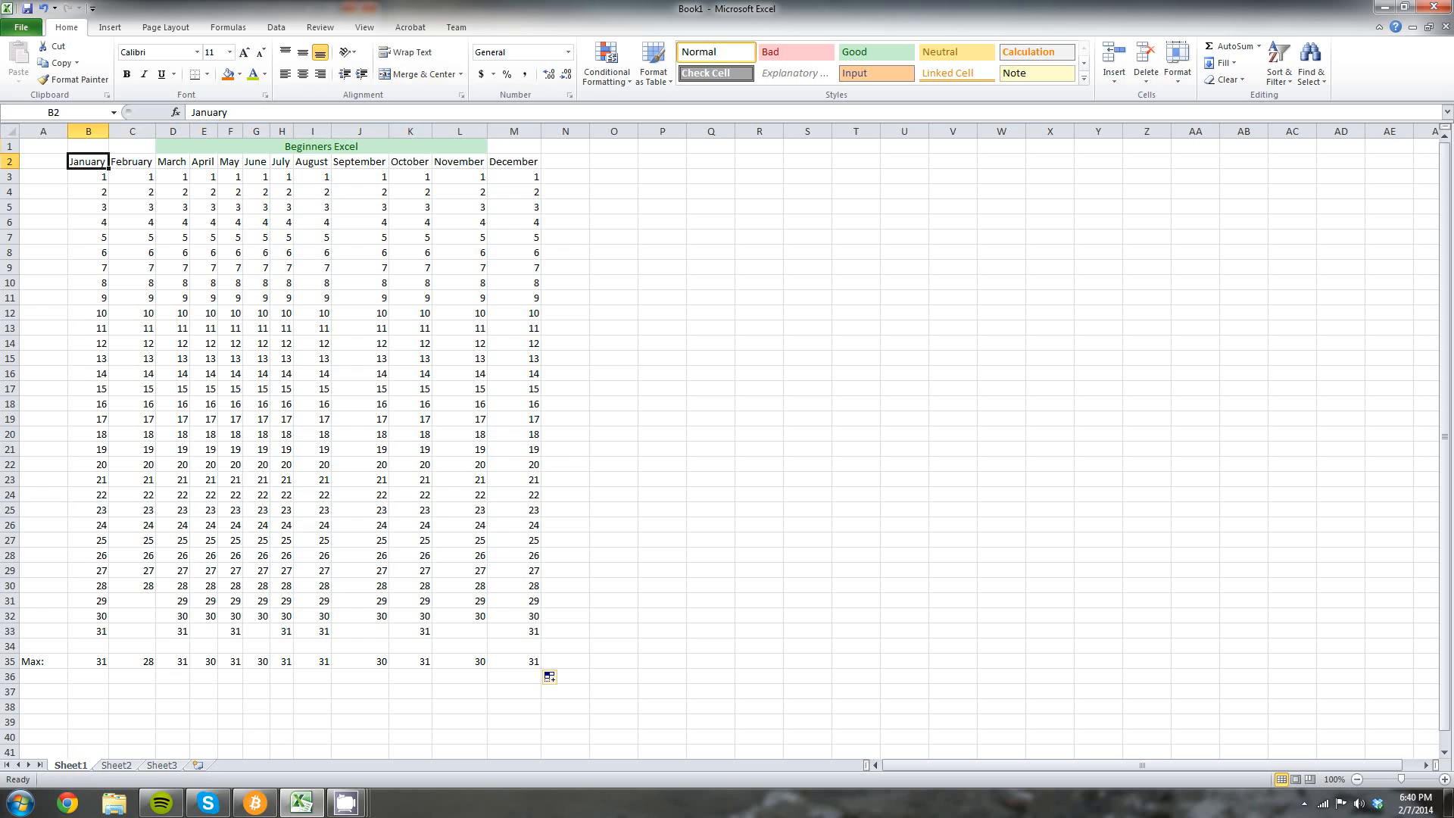
left_click_drag(88, 161, 549, 176)
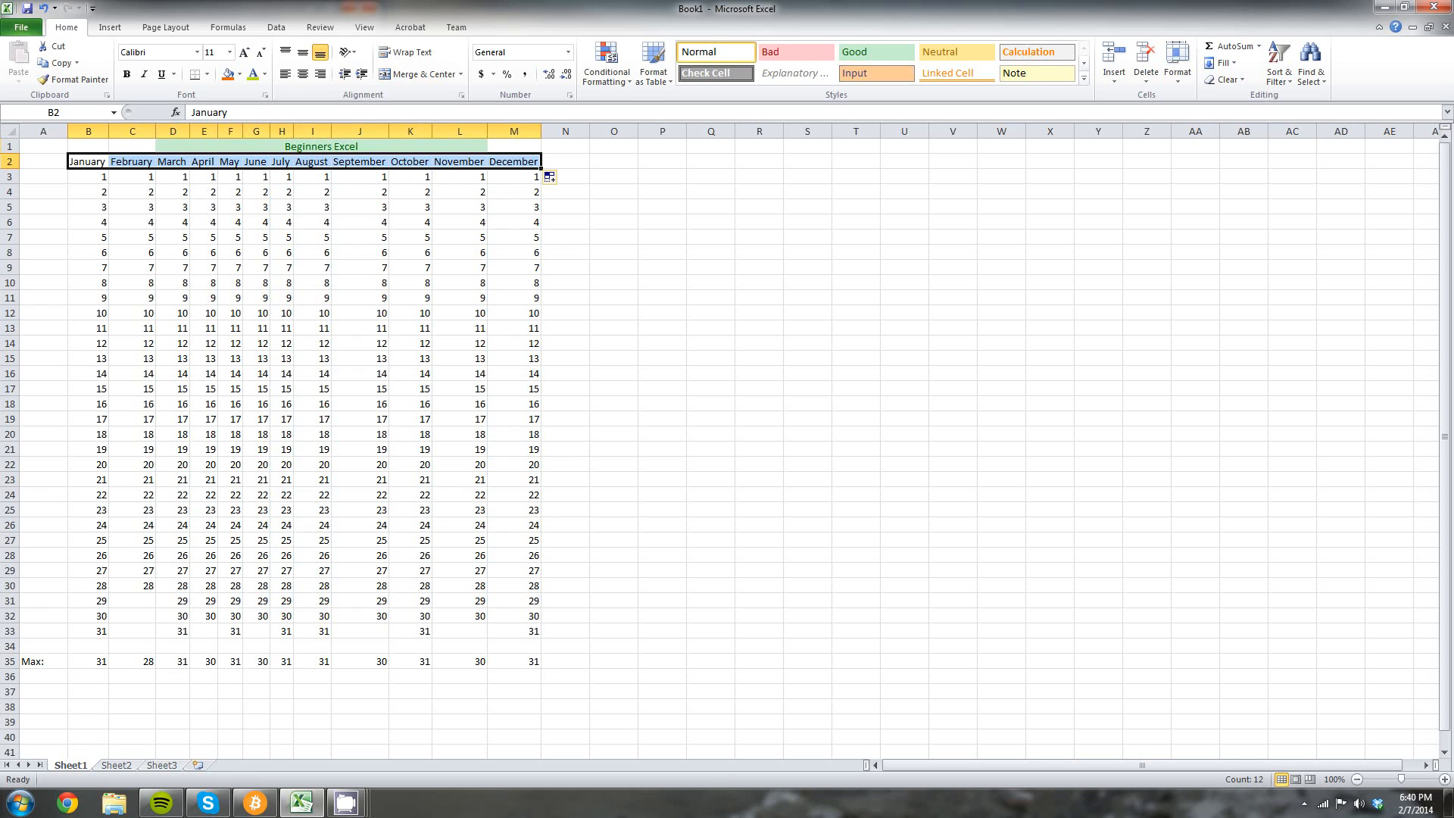
left_click(88, 161)
mouse_move(108, 168)
left_mouse_down()
mouse_move(110, 409)
mouse_move(108, 168)
left_mouse_up()
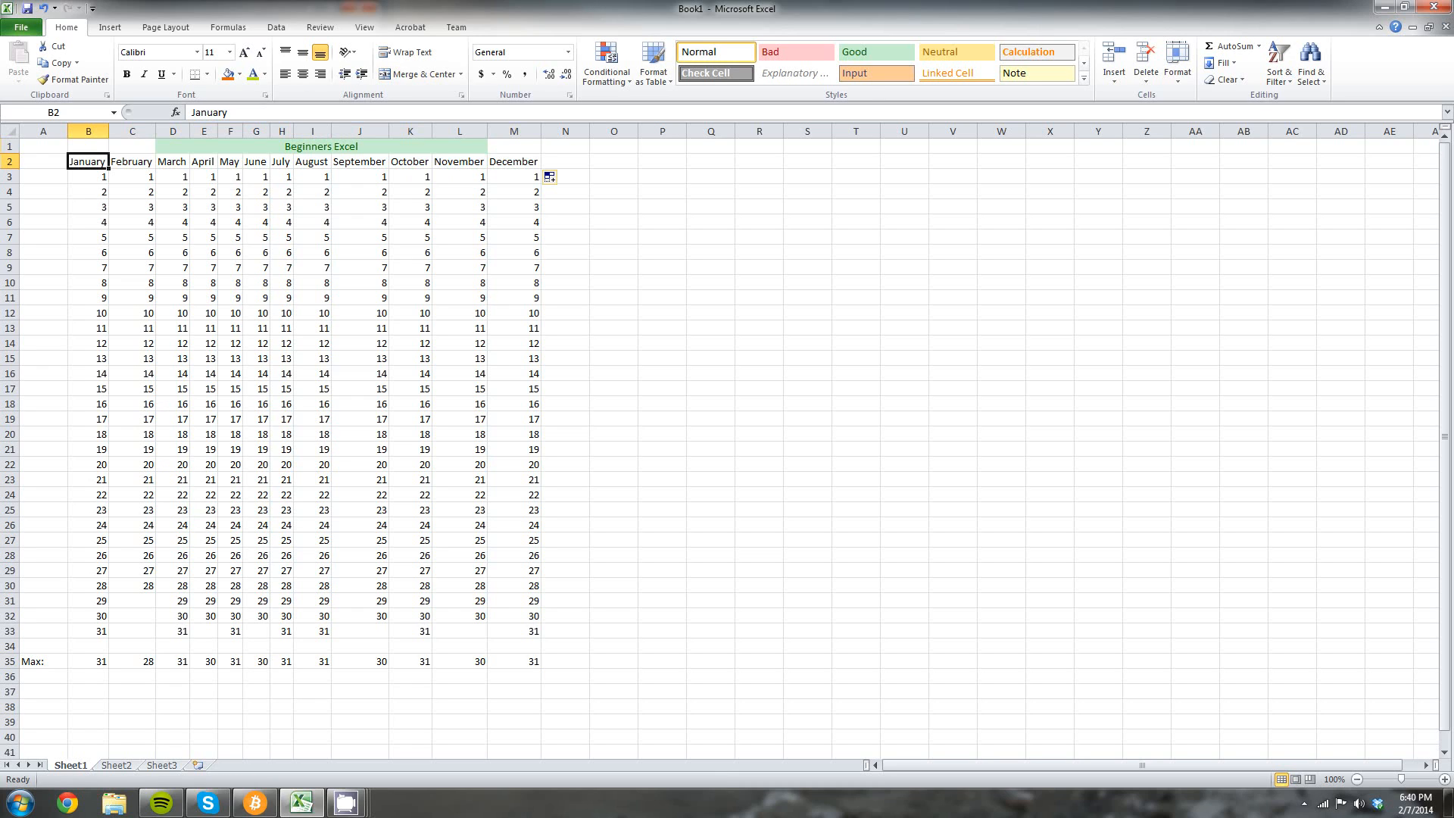
left_click(88, 177)
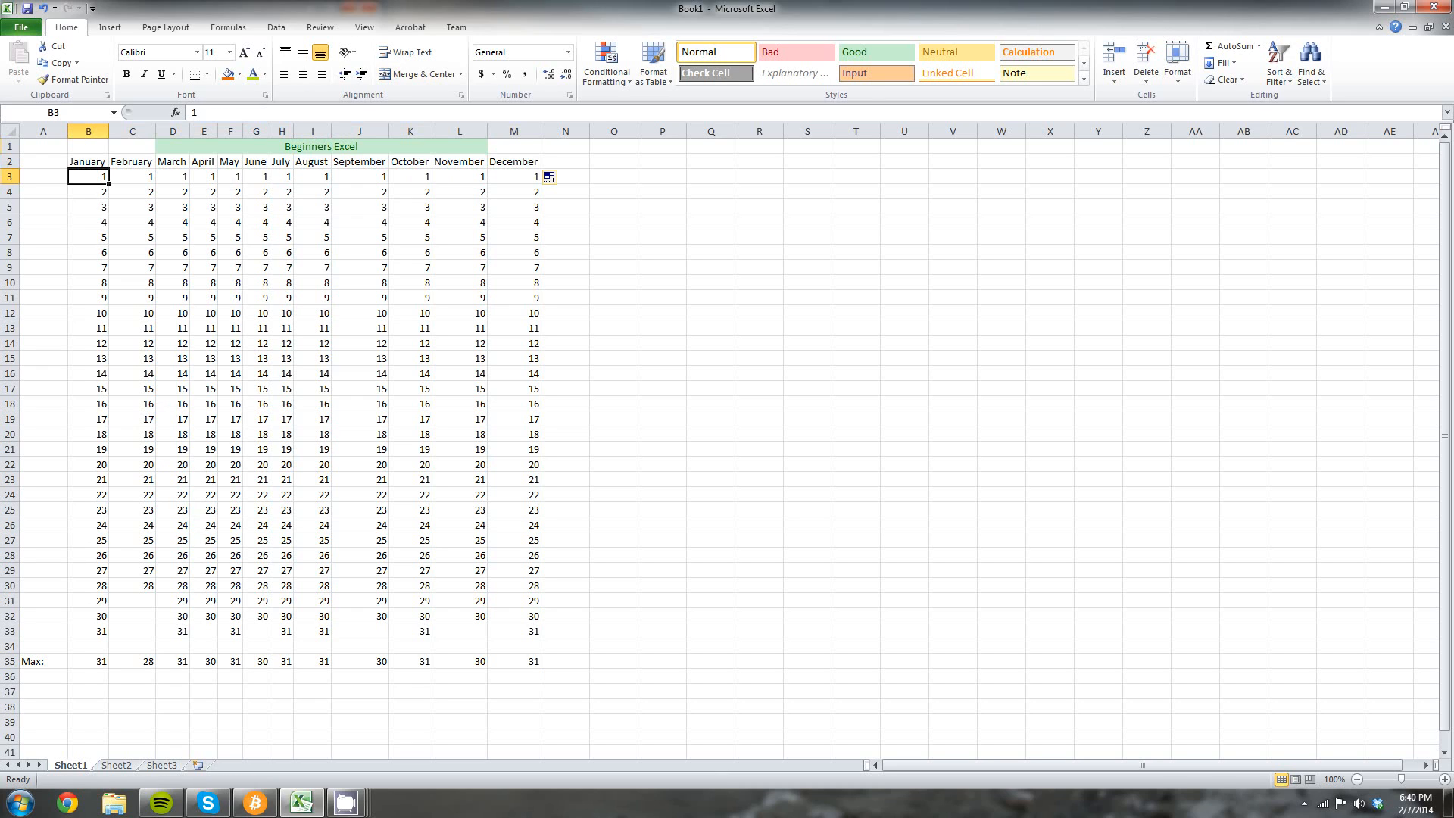
left_click_drag(87, 176, 88, 191)
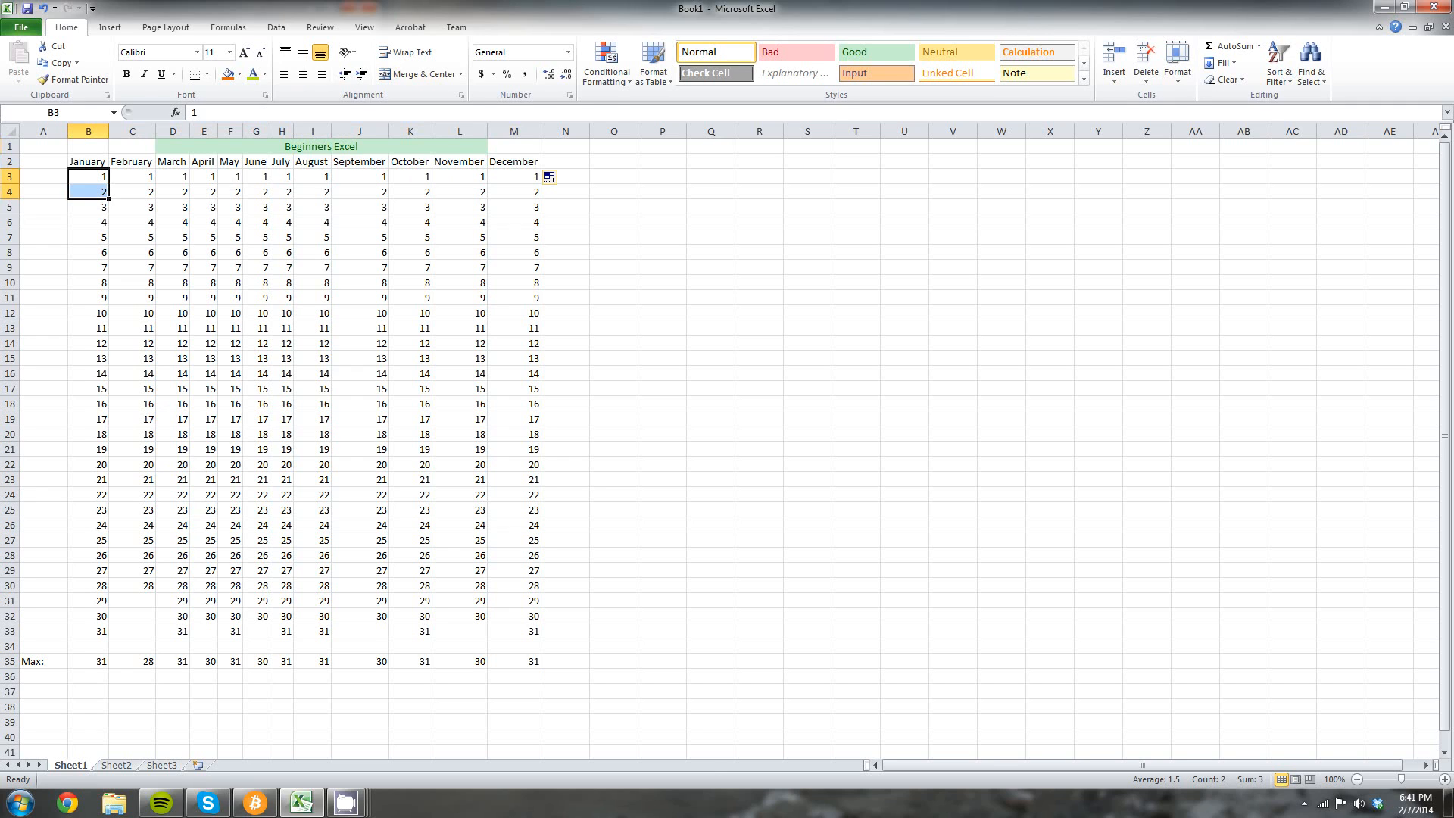
Retype the range inside the MAX formula in B35 so that it reads =MAX(B3:B33).
left_click(43, 660)
left_click(88, 660)
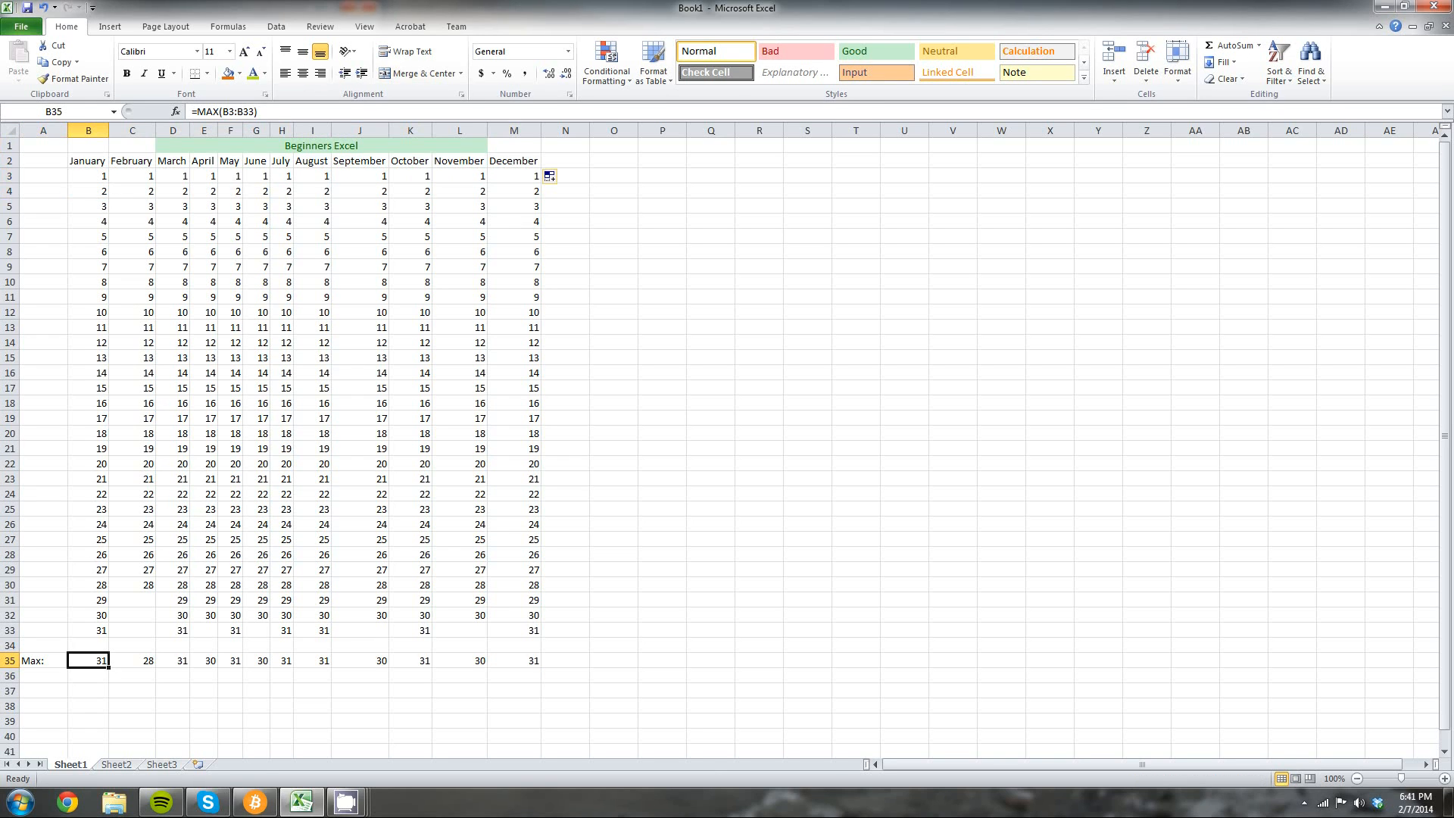
left_click(213, 112)
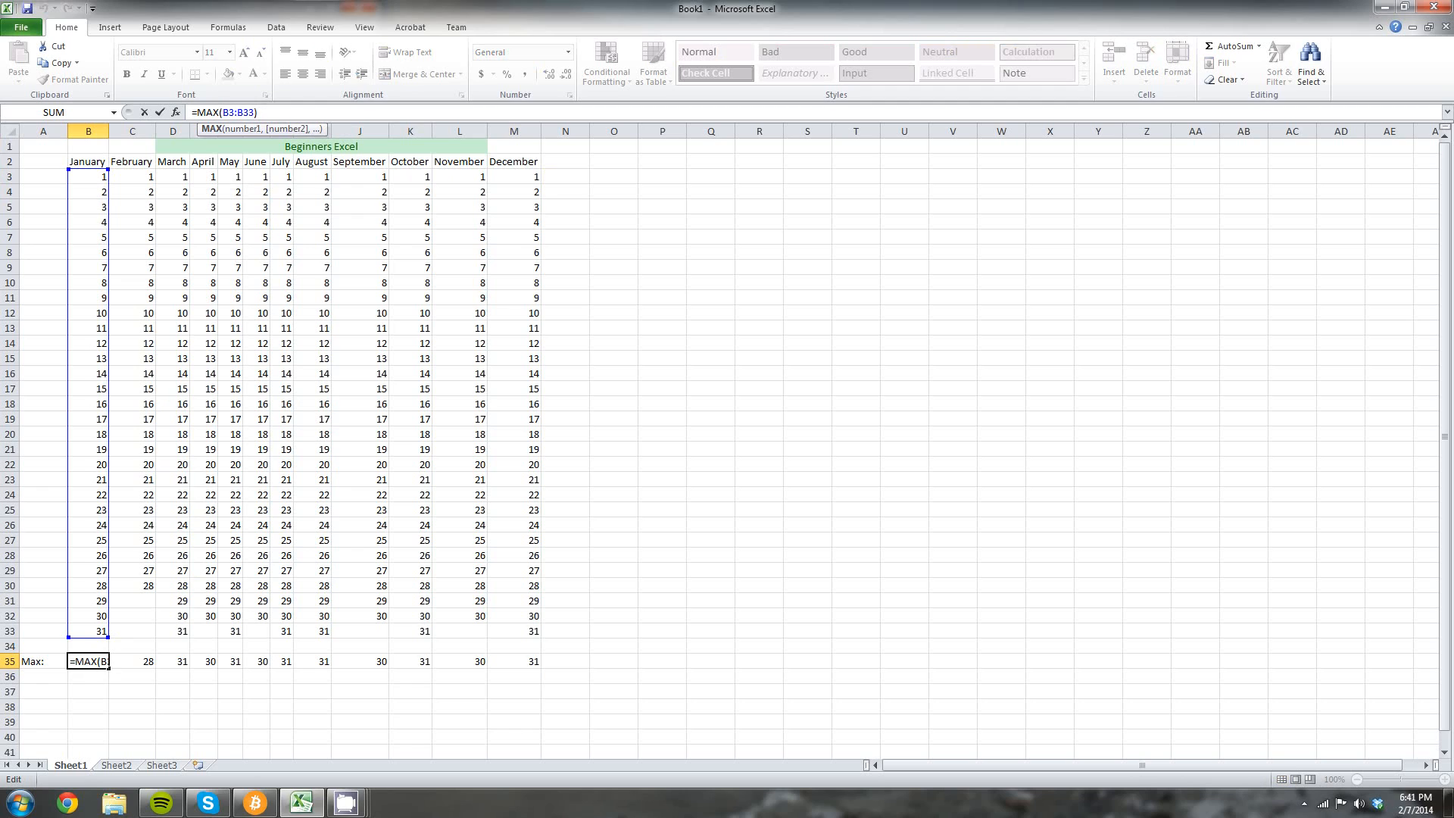
left_click(229, 112)
key("BackSpace")
key("BackSpace")
key("BackSpace")
key("BackSpace")
key("BackSpace")
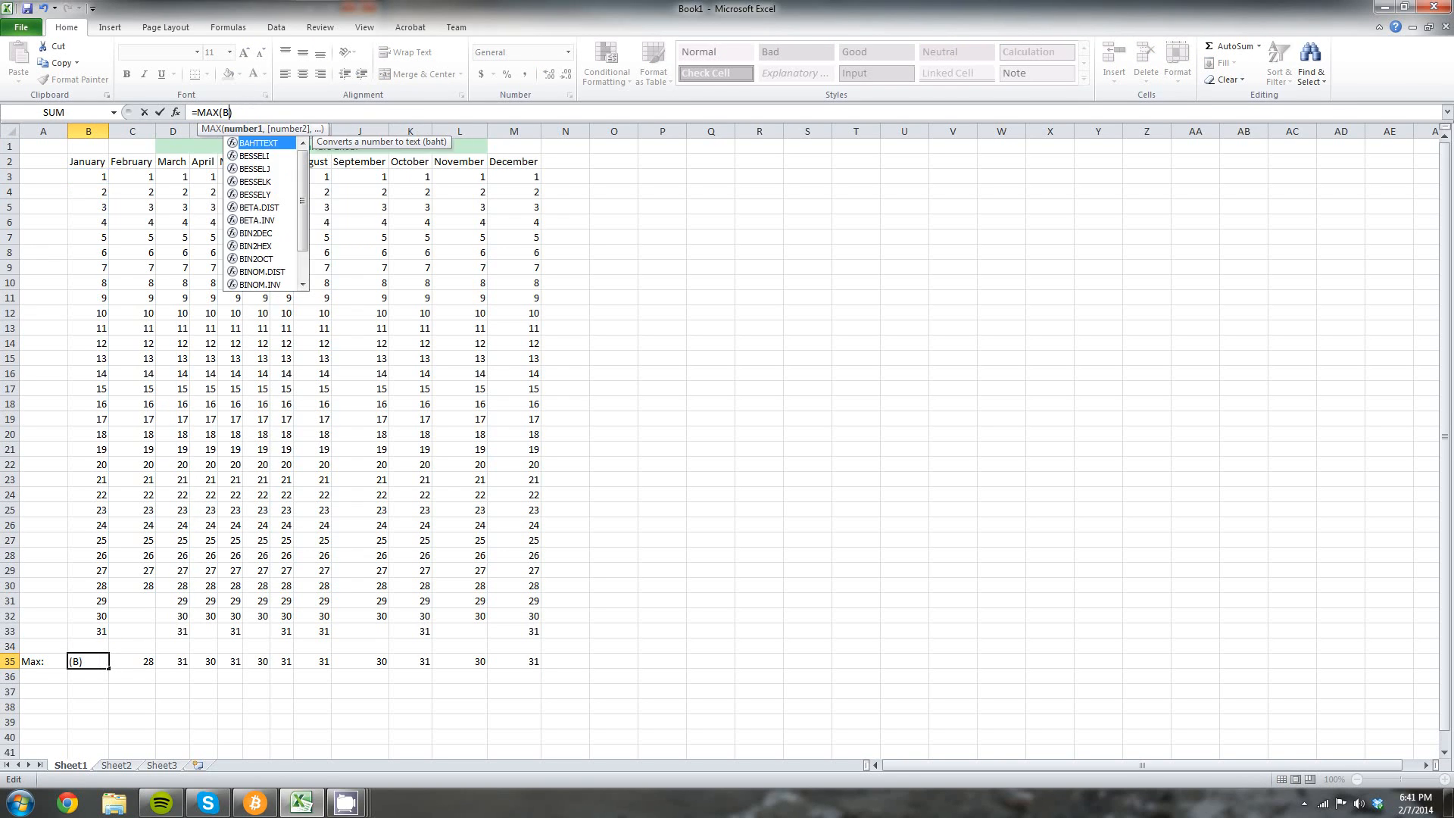
type("3")
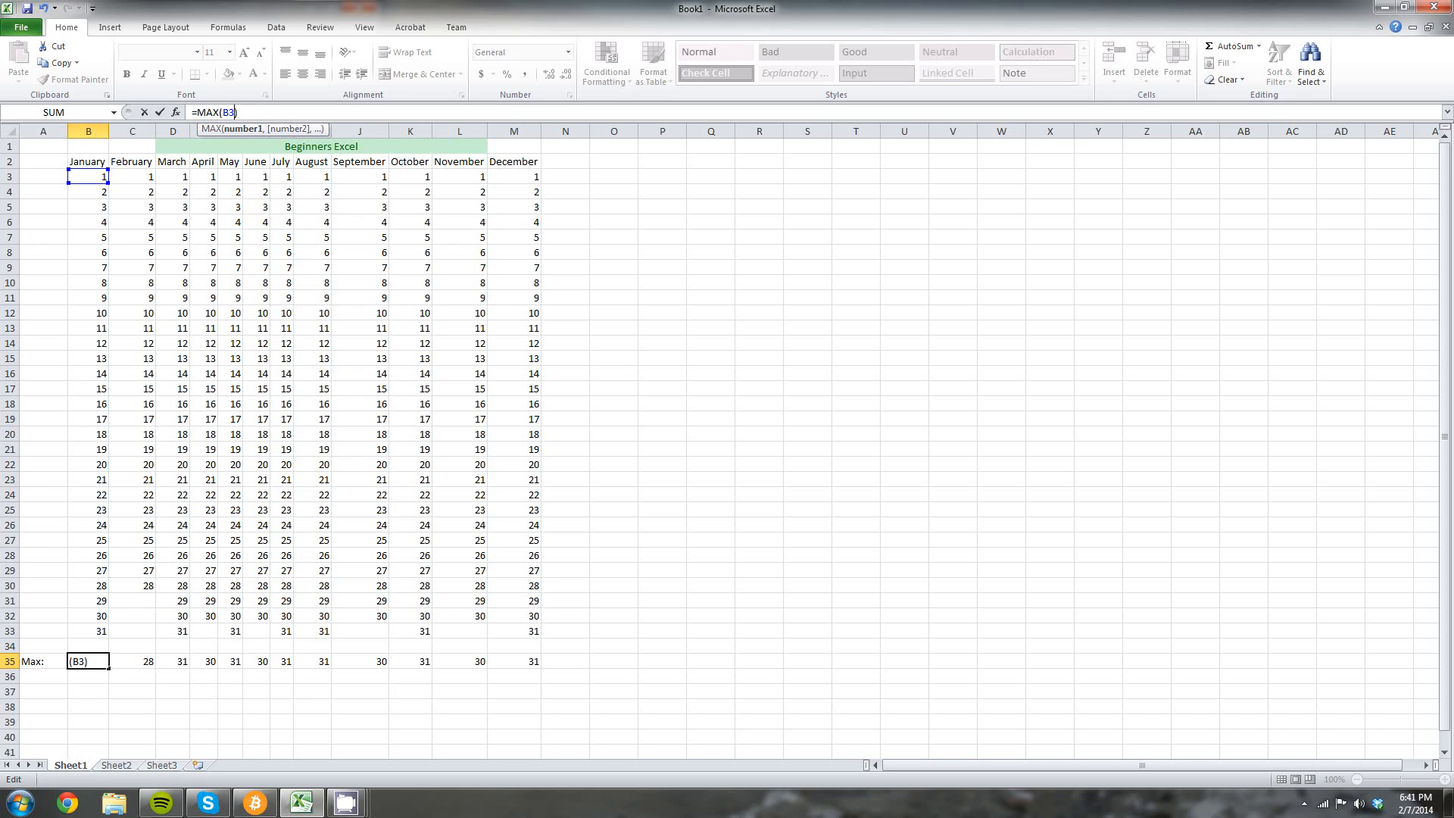
type(":B33")
key("Return")
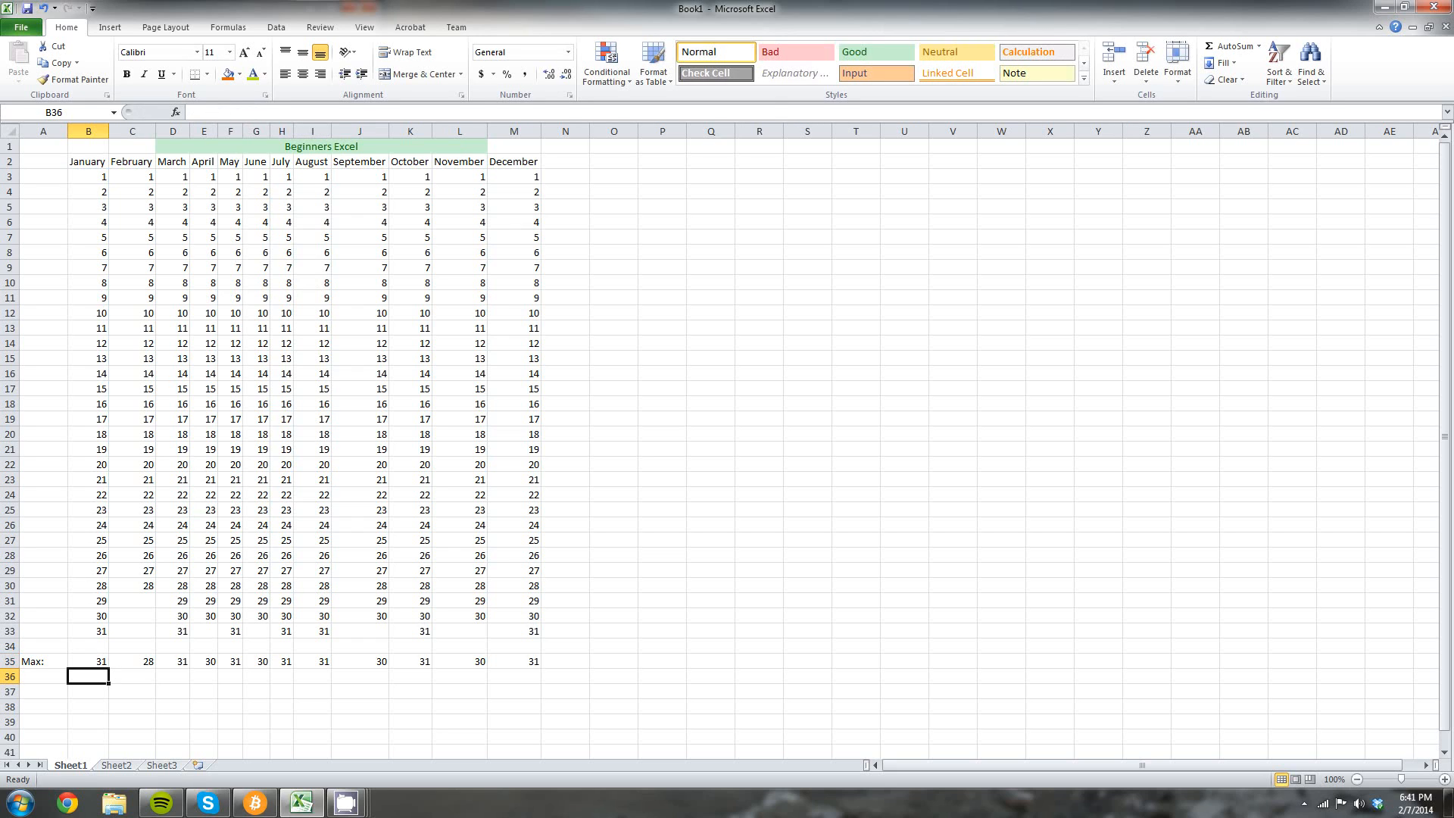
Fill the re-entered MAX formula from B35 across the remaining months to M35.
left_click(89, 661)
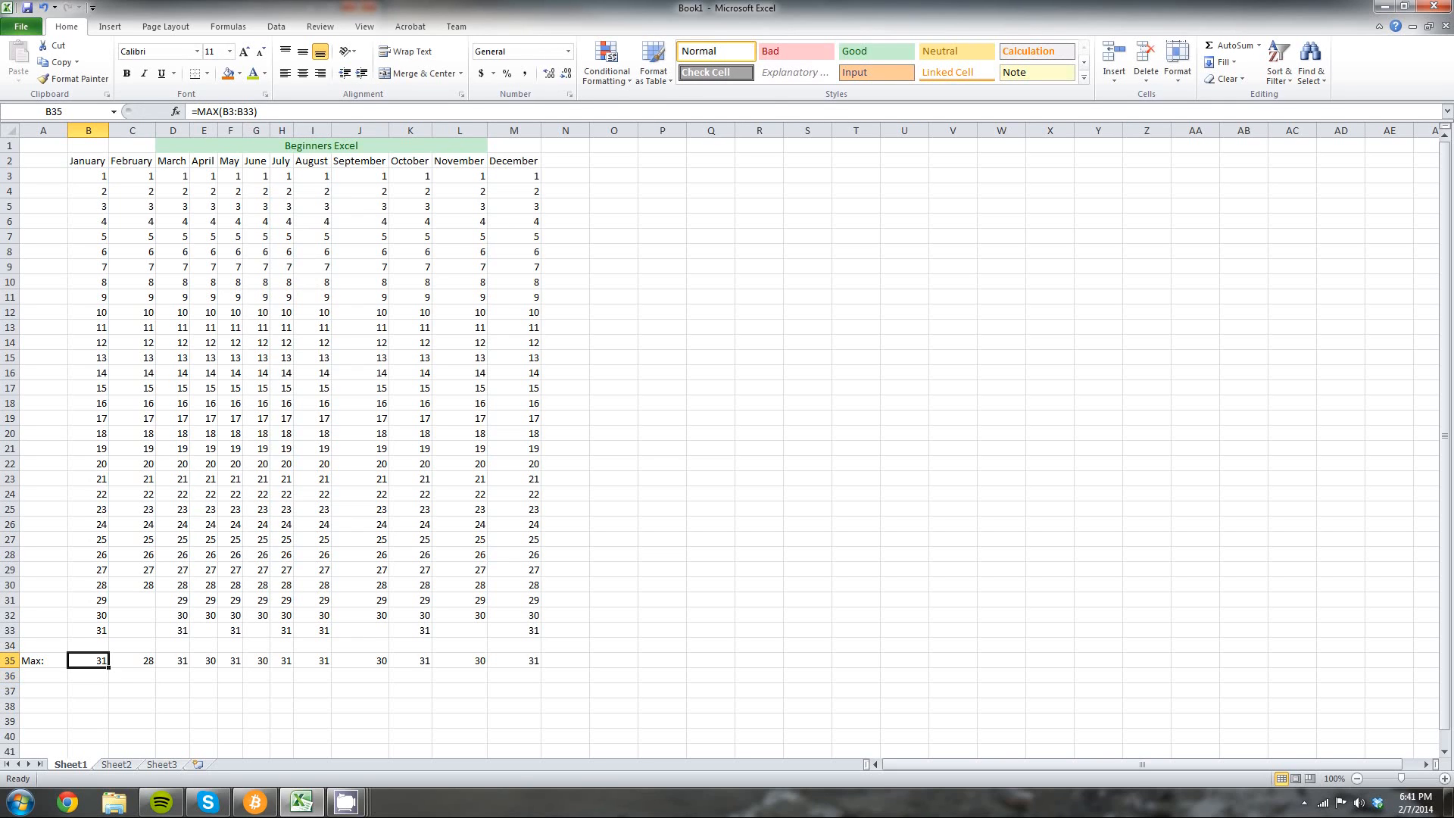
left_click_drag(108, 667, 539, 666)
left_click(662, 462)
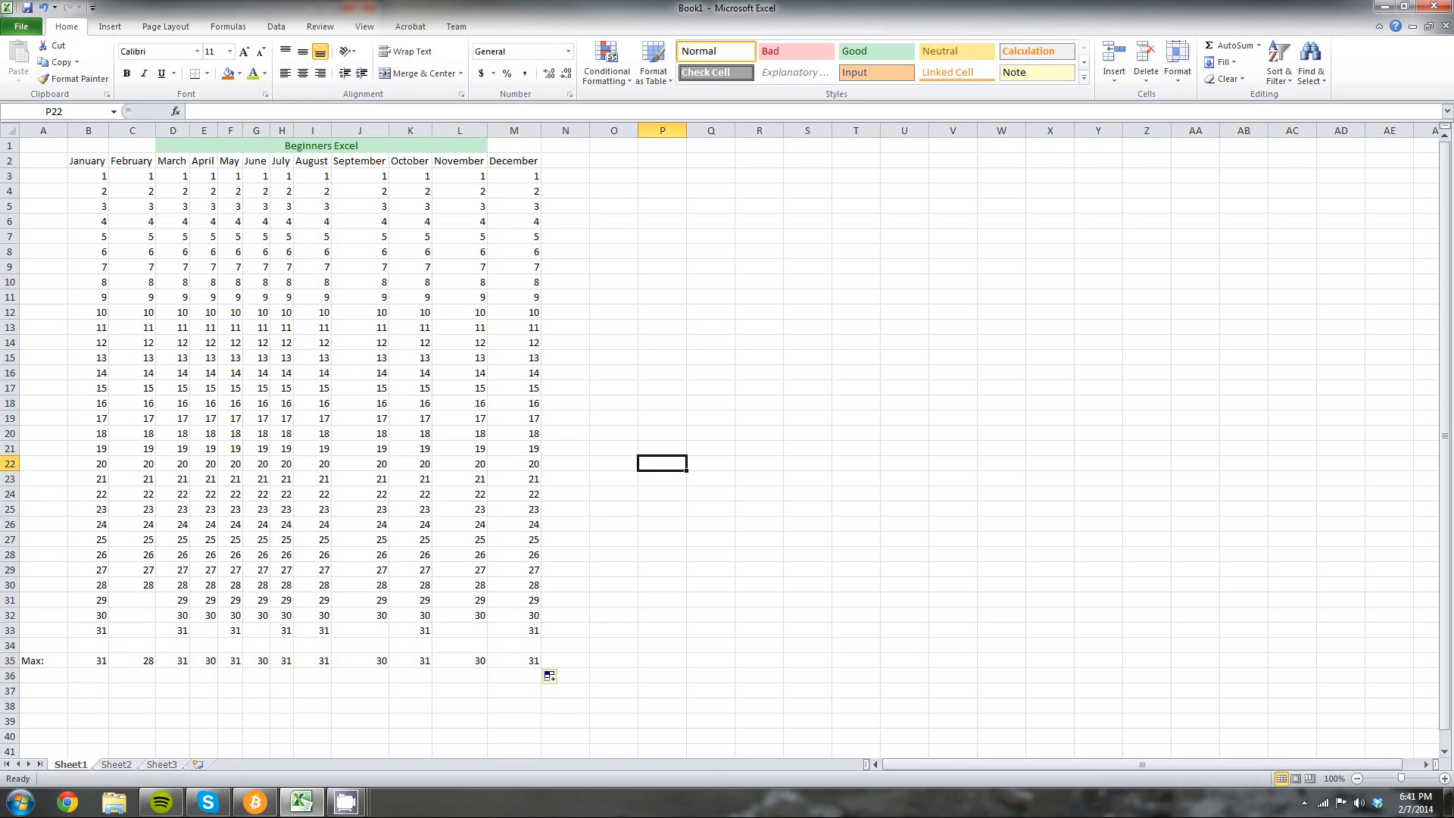
mouse_move(346, 801)
left_click(182, 712)
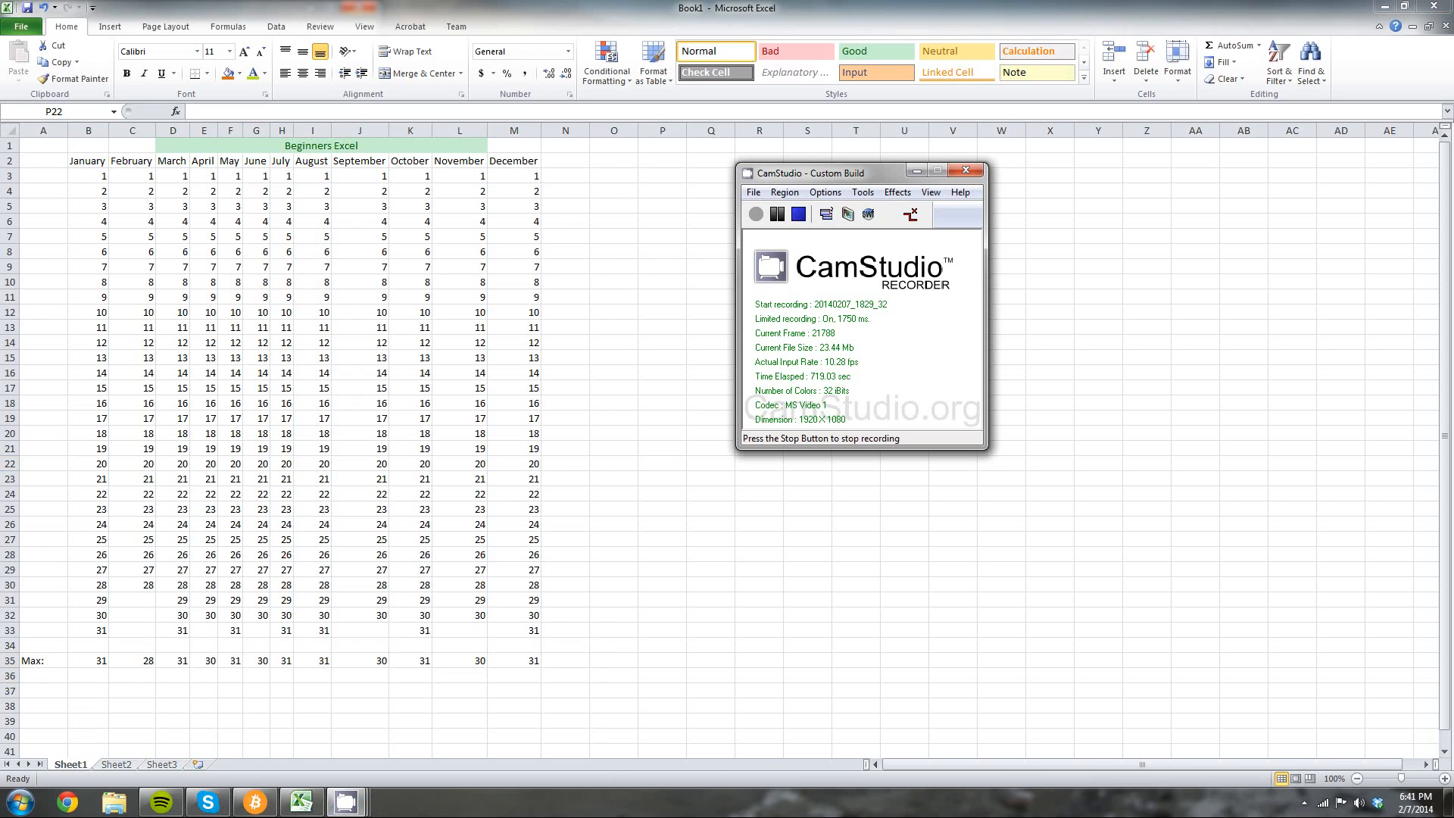